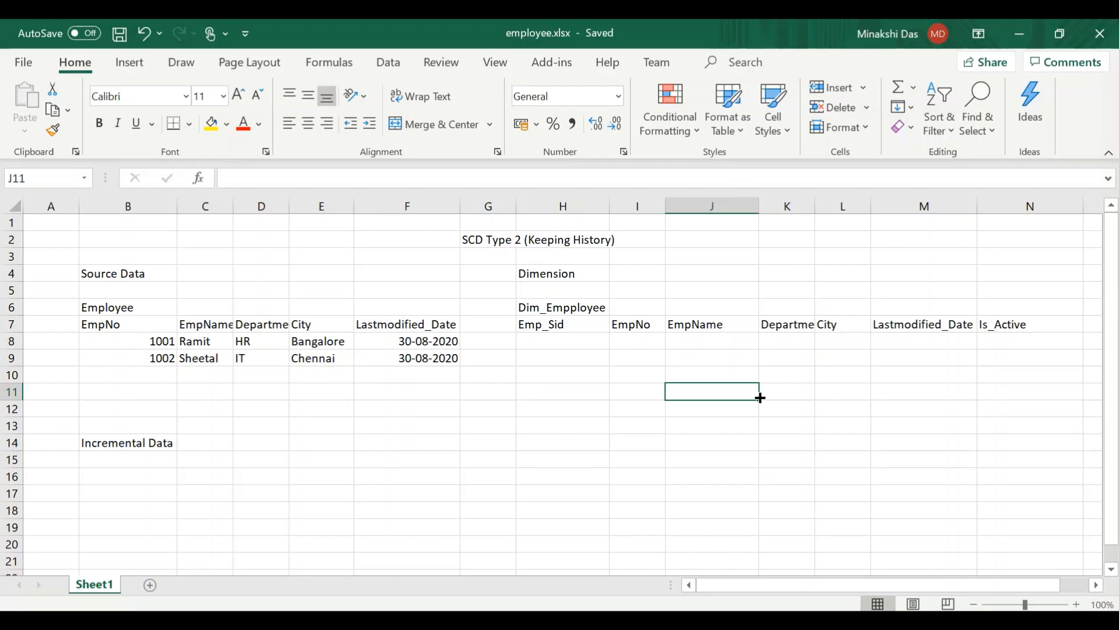
- Examine the source Employee table's columns from EmpNo to Lastmodified_Date and the Dim_Empployee table heading
left_click(129, 344)
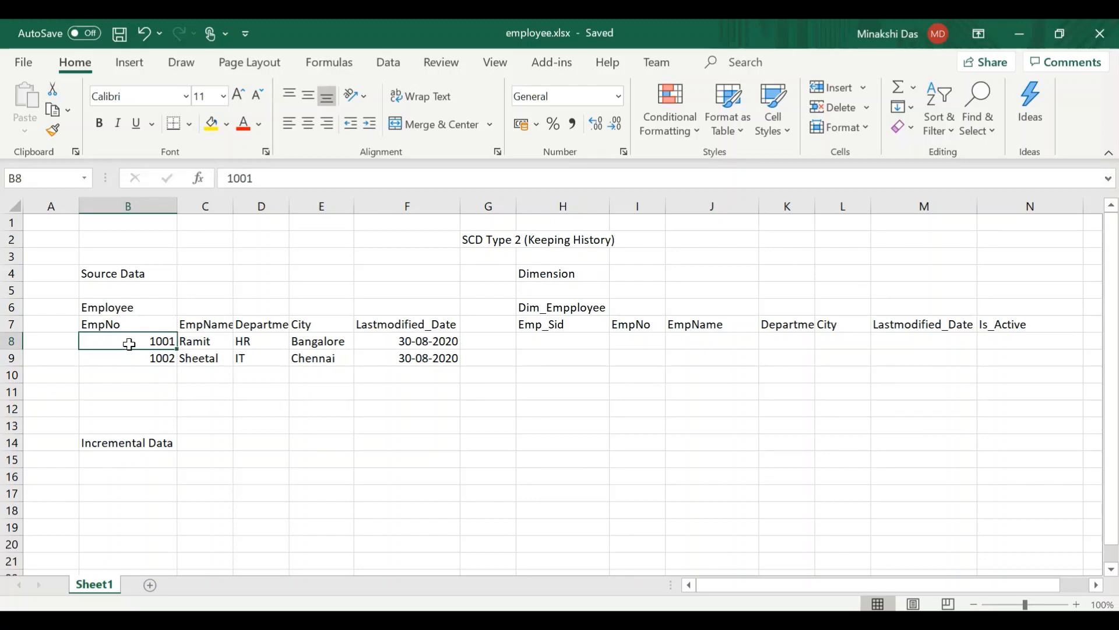
left_click(136, 309)
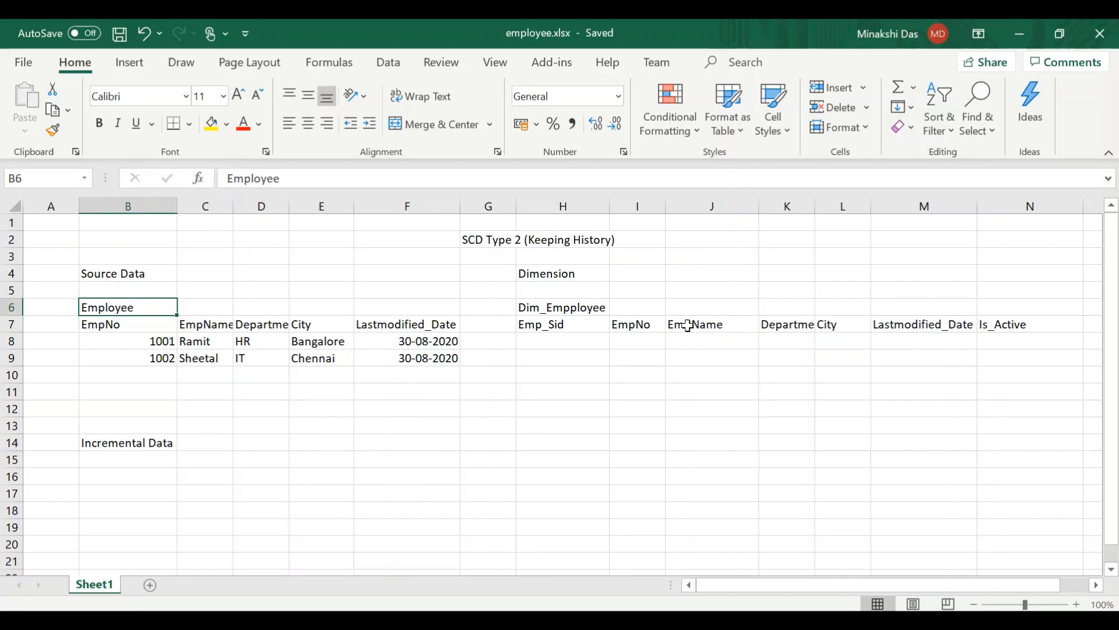
left_click(575, 308)
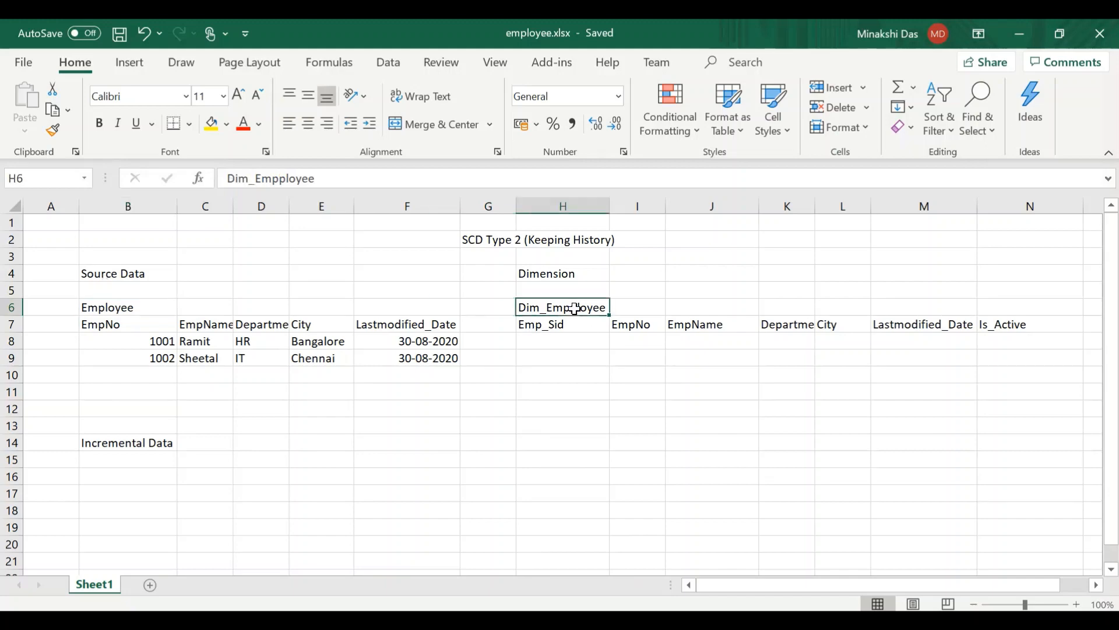
left_click(547, 275)
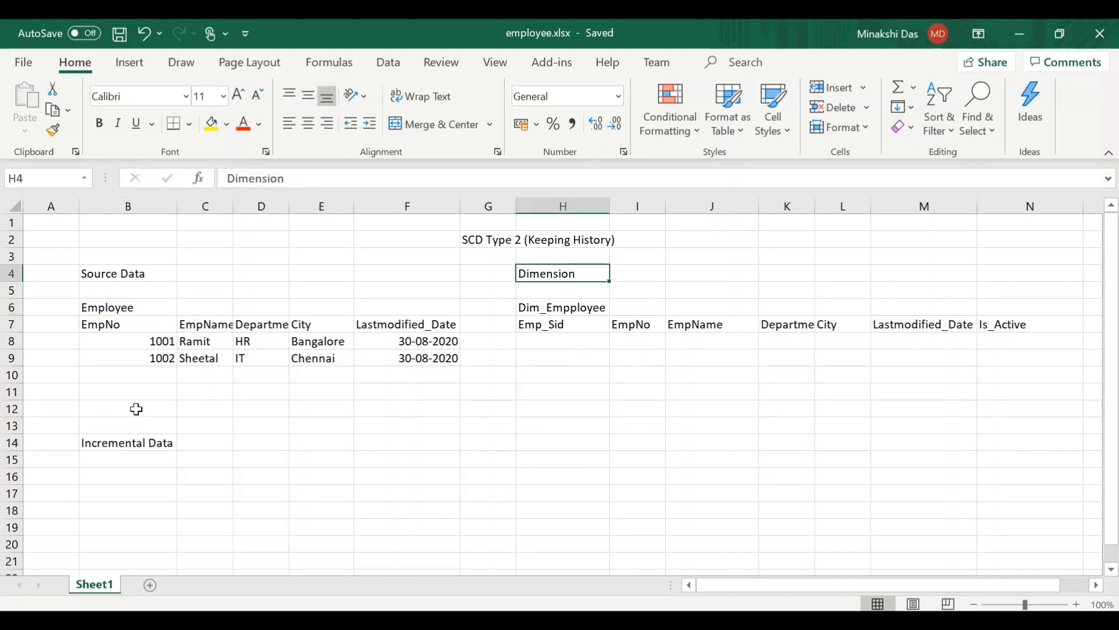
left_click(104, 310)
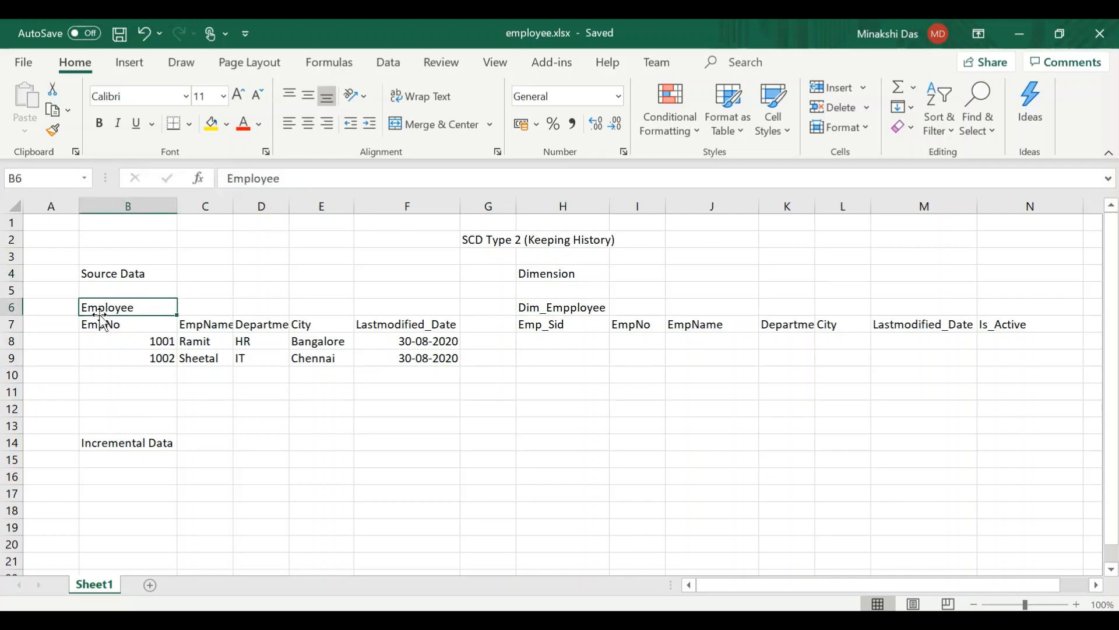
left_click(135, 324)
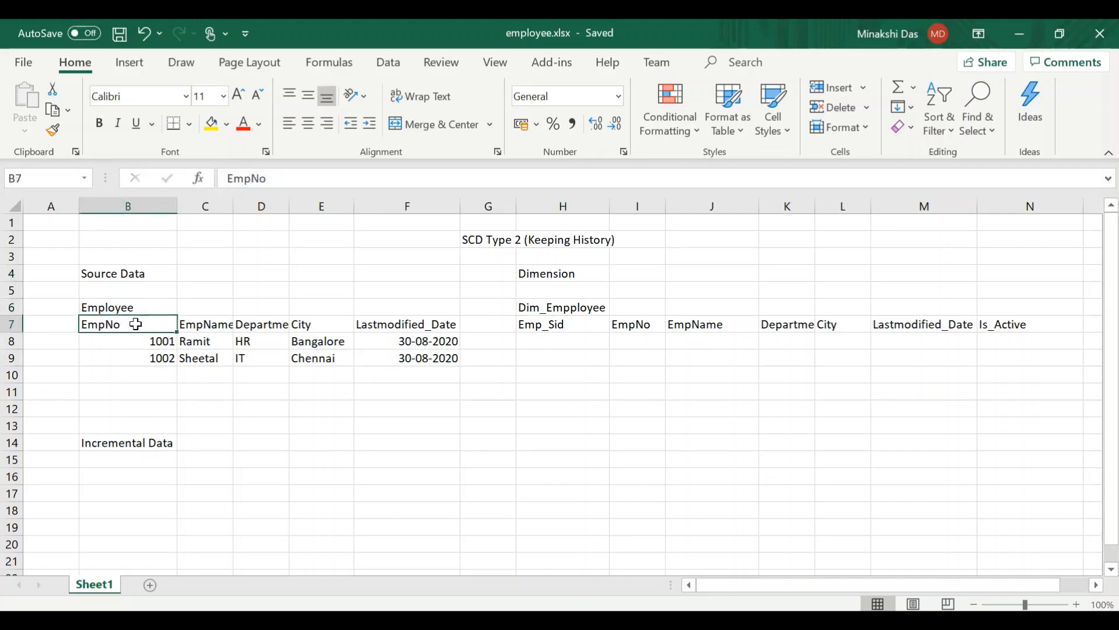
left_click(219, 323)
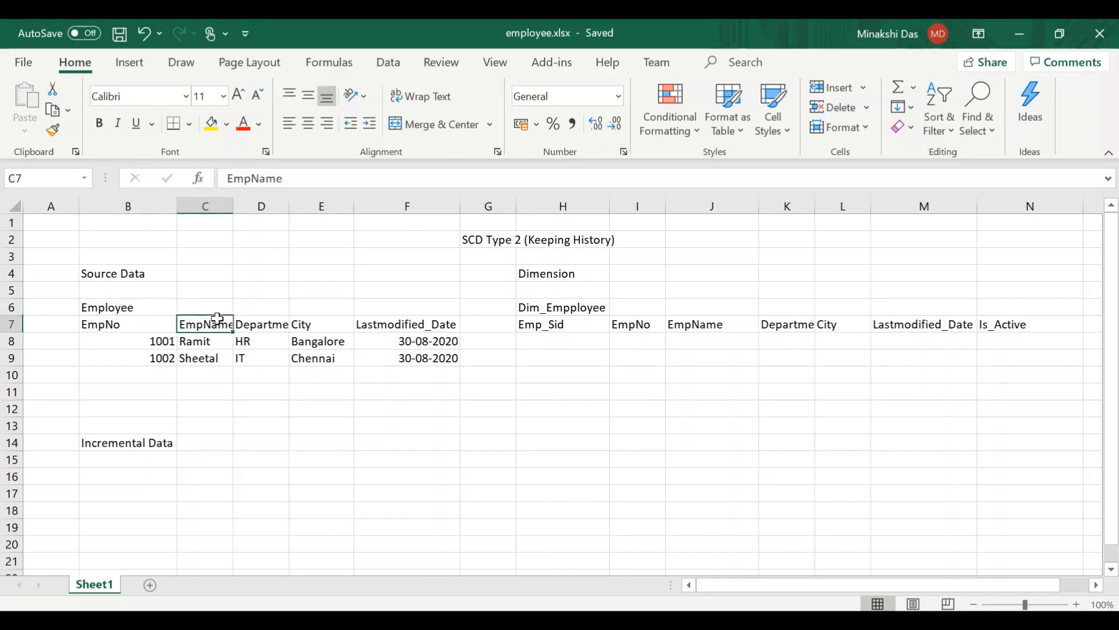
left_click(263, 320)
left_click(317, 322)
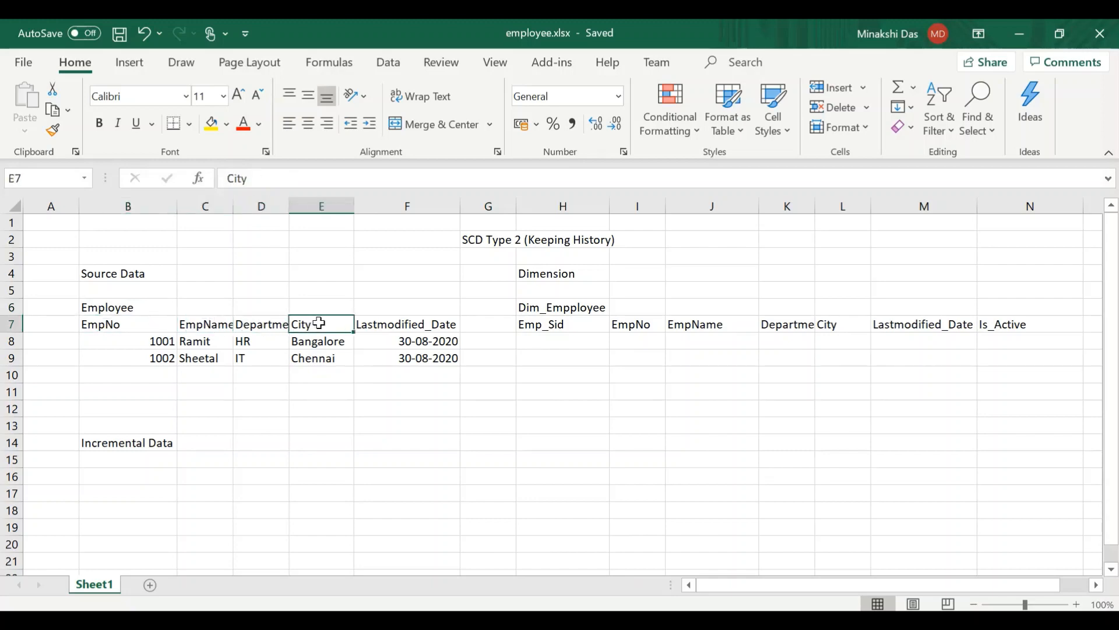
left_click(397, 323)
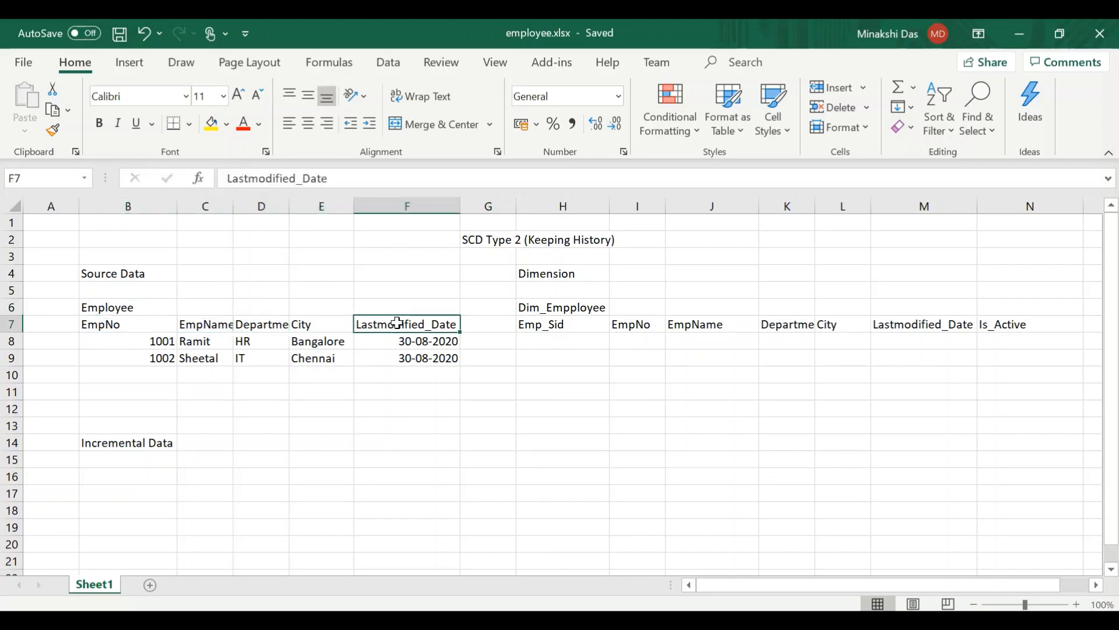
- Examine the Dim_Empployee columns, including the additional Emp_Sid and Is_Active columns
left_click(630, 324)
left_click(709, 328)
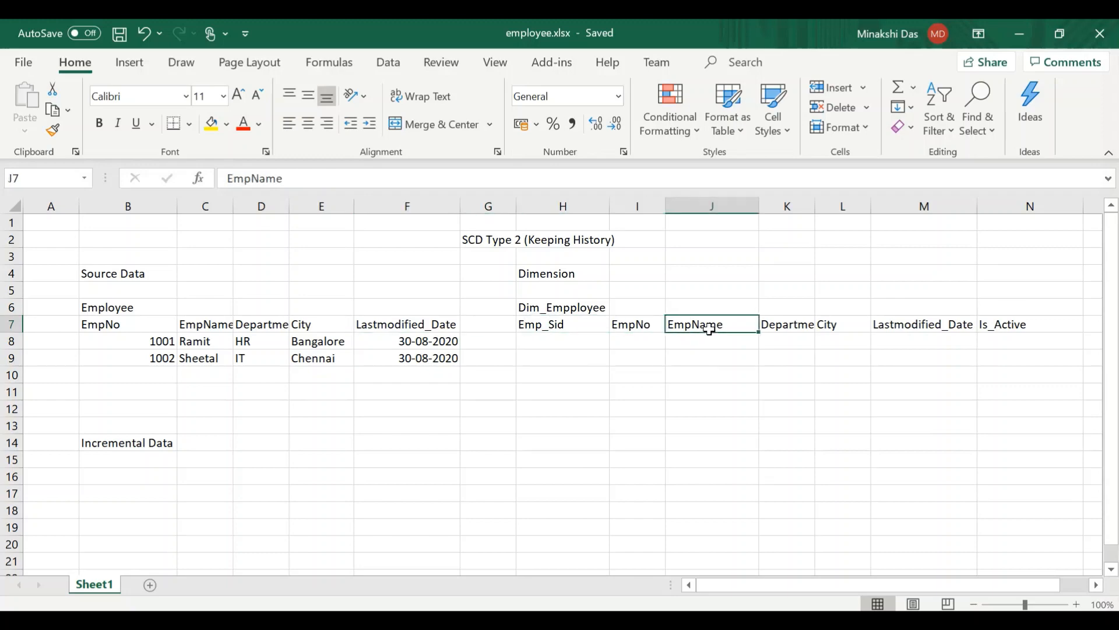
left_click(783, 327)
left_click(834, 327)
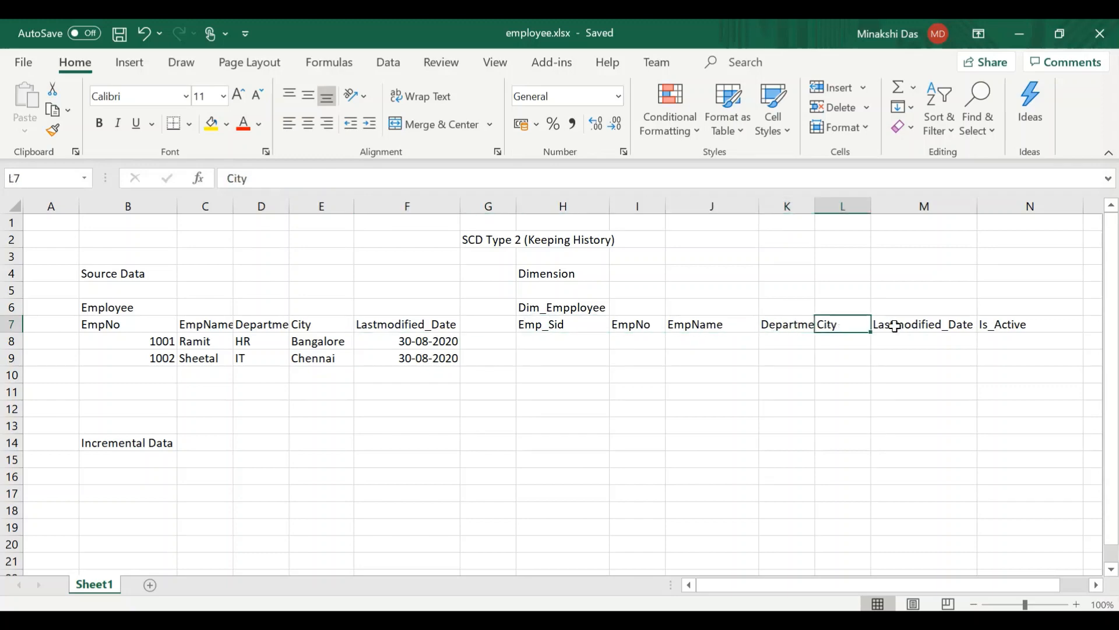
left_click(912, 325)
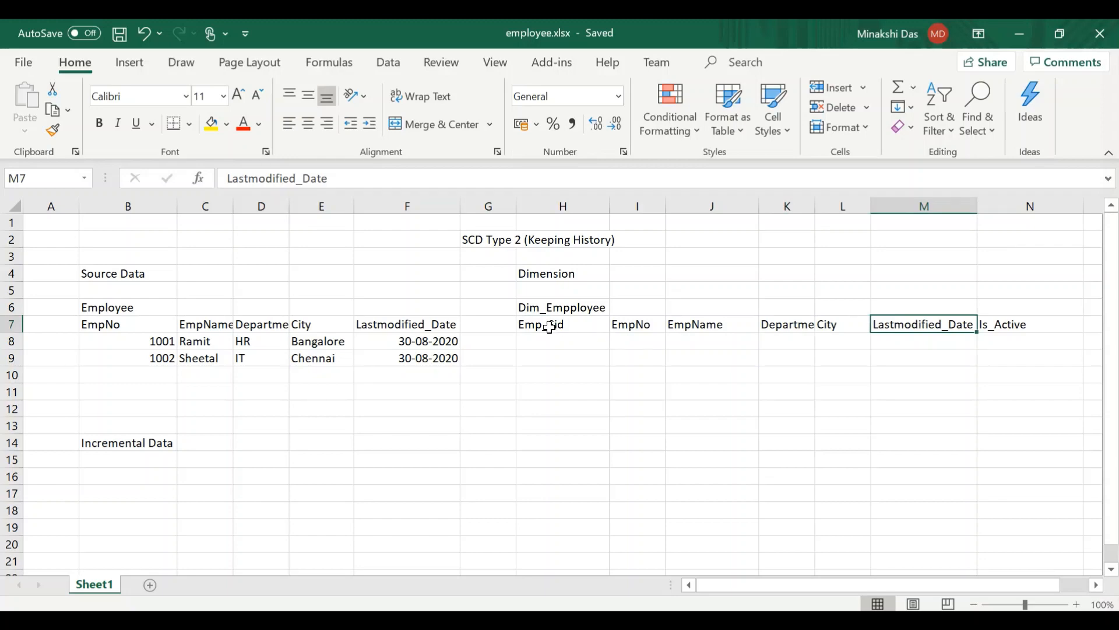
left_click(549, 327)
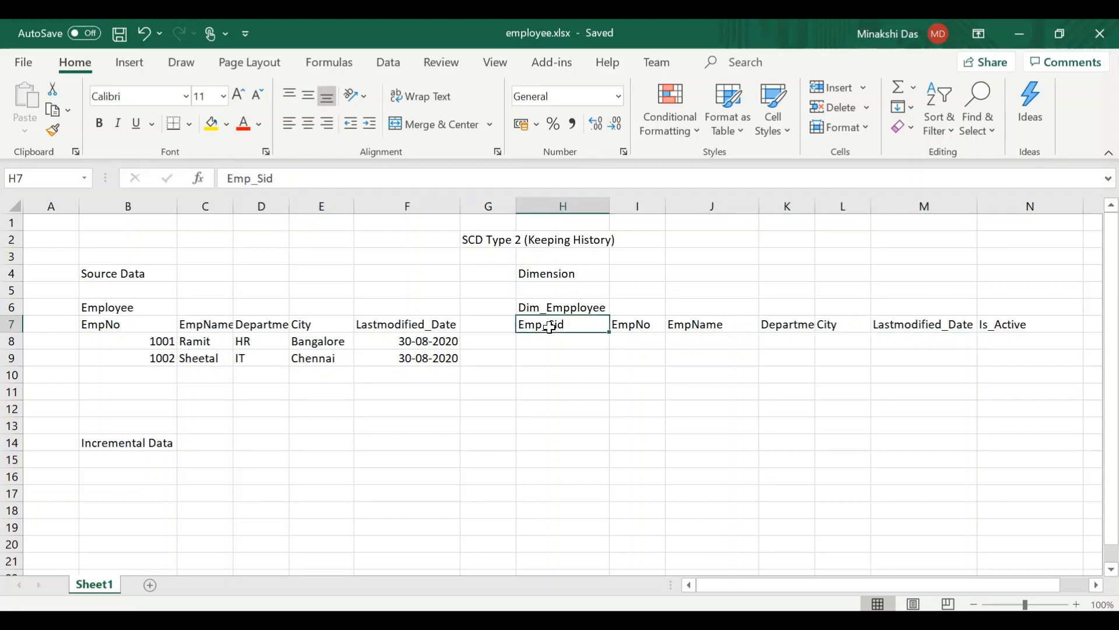
left_click(1021, 330)
left_click(570, 327)
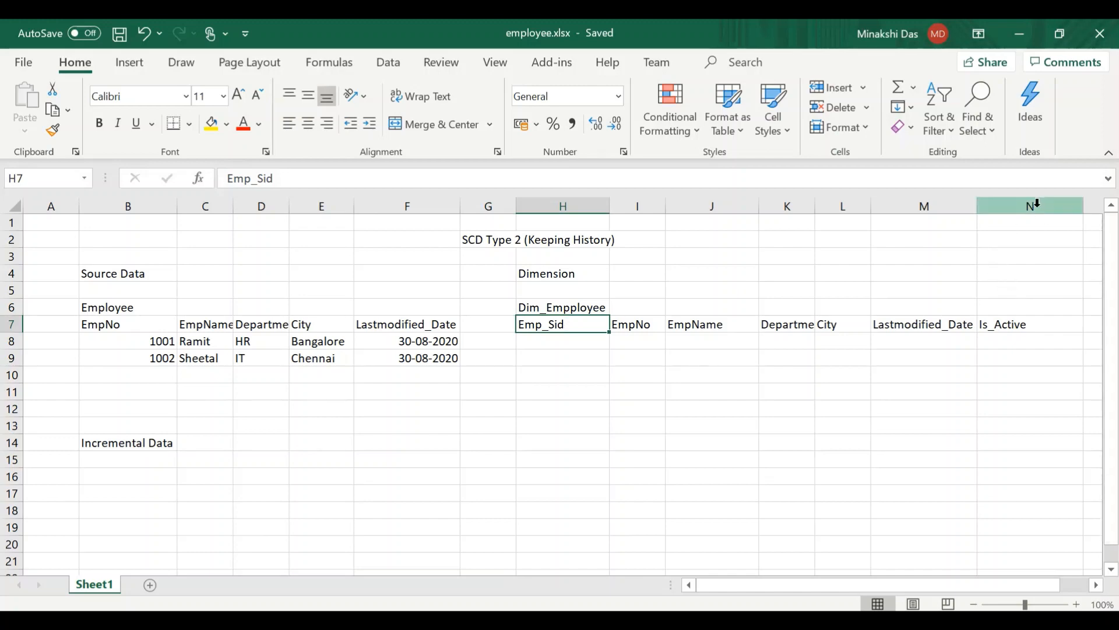
left_click(1036, 207)
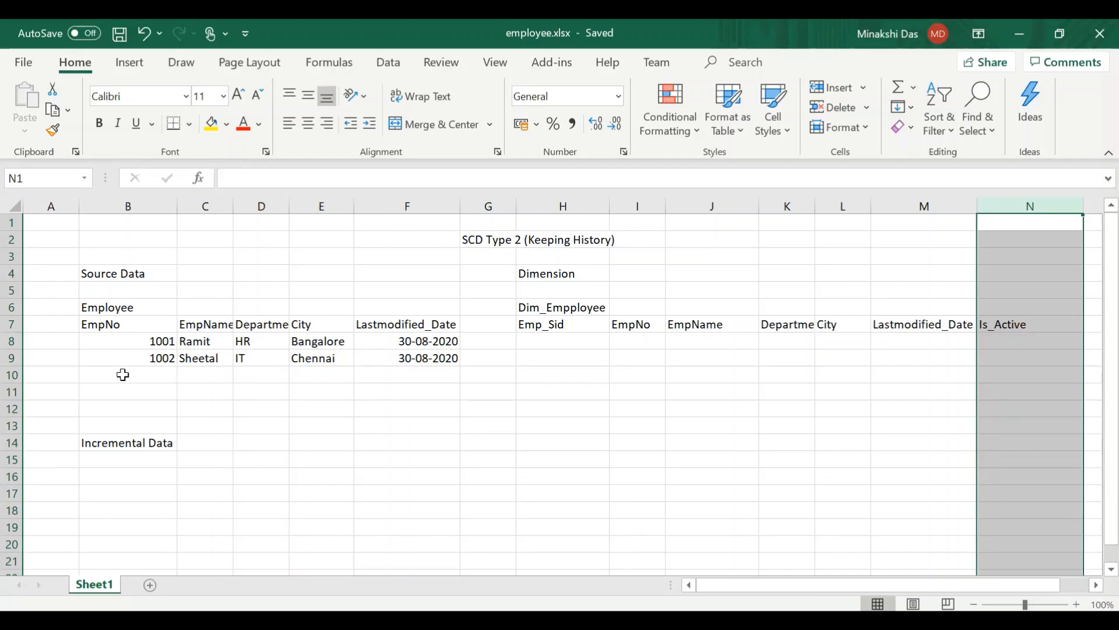
- Review the two source employee records in B8:F9 and the dimension area H8:N9 where they would load
left_click(131, 344)
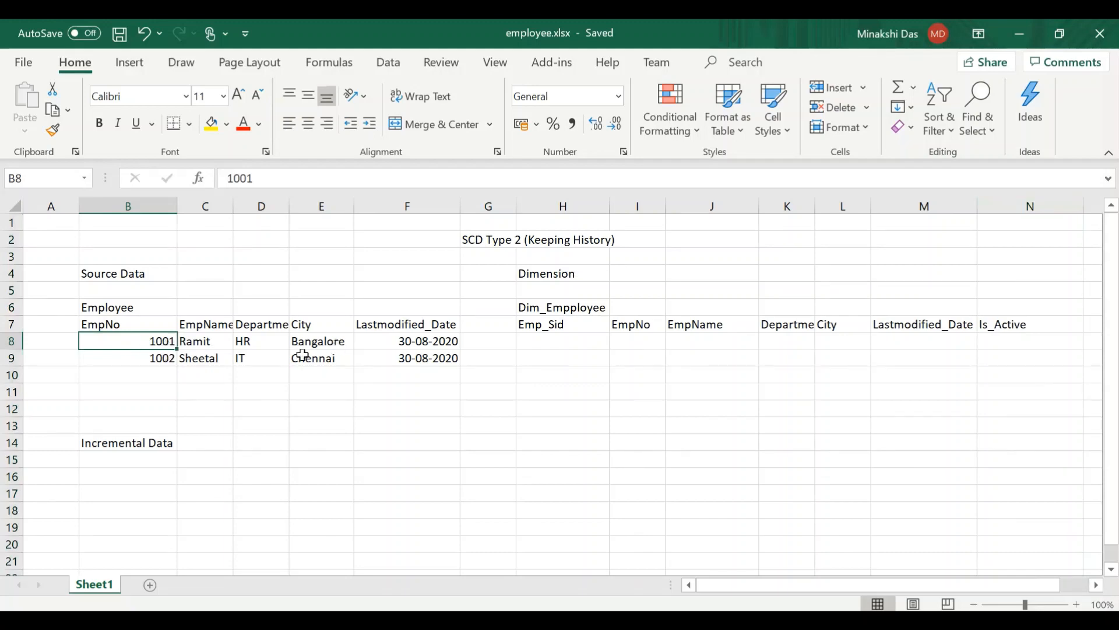
left_click(414, 358, "shift")
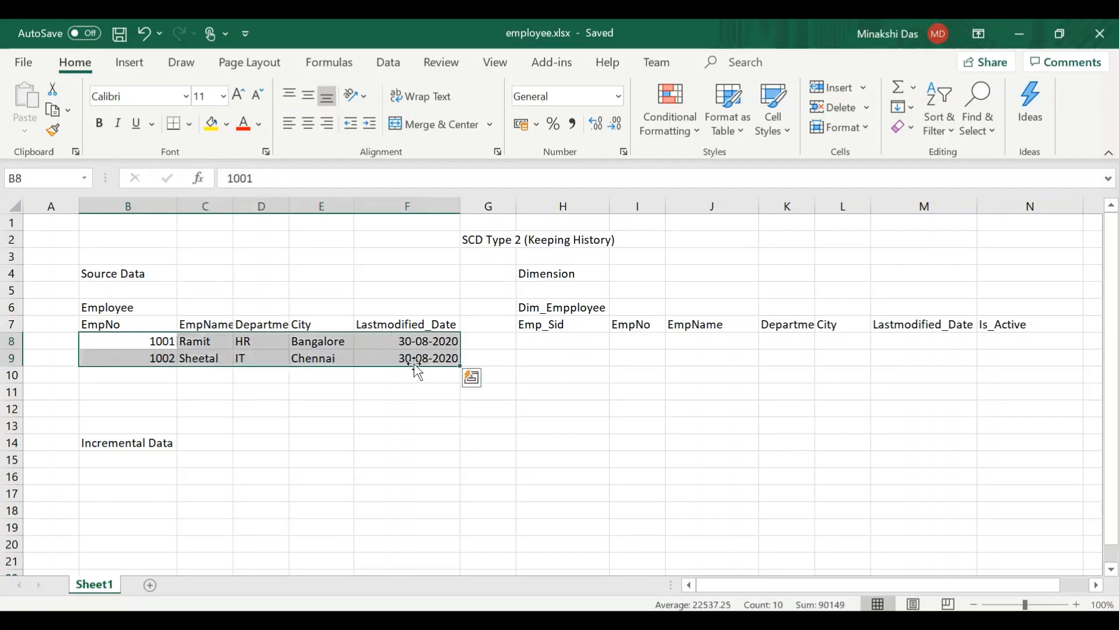
left_click(570, 375)
left_click(543, 342)
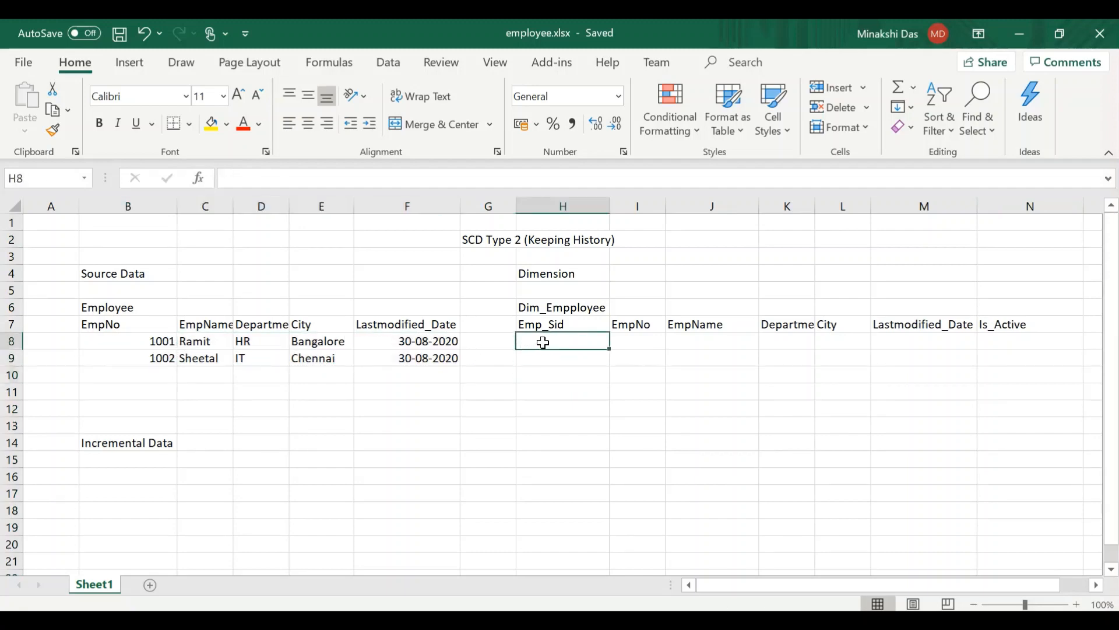
key("shift+Right")
key("shift+Right")
key("shift+Right")
key("shift+Right")
key("shift+Right")
key("shift+Right")
key("shift+Down")
key("shift+Down")
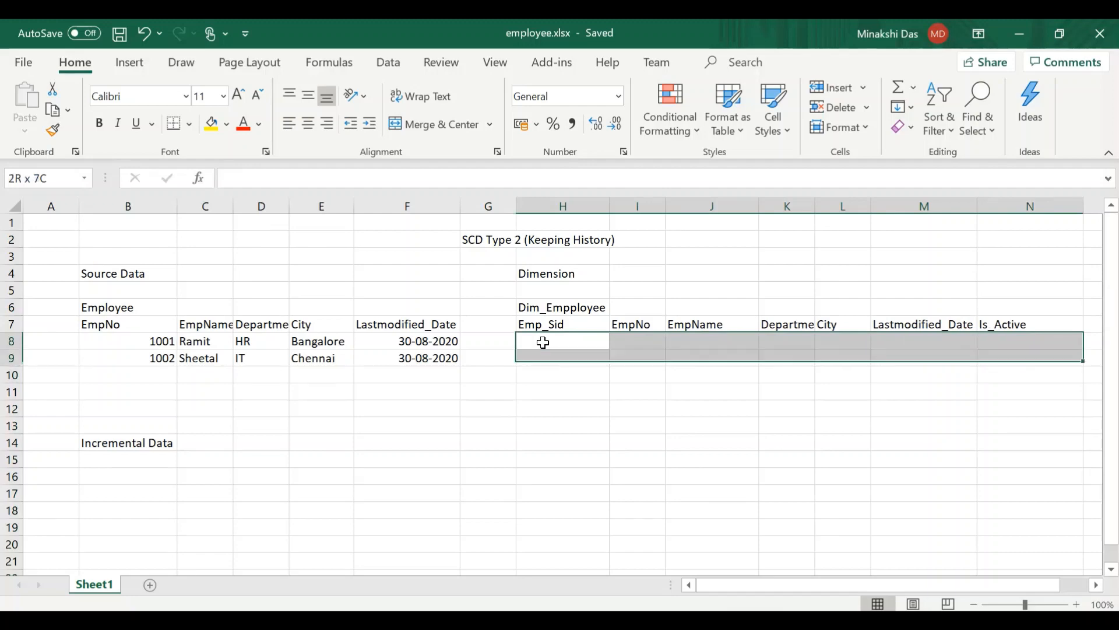
left_click(524, 435)
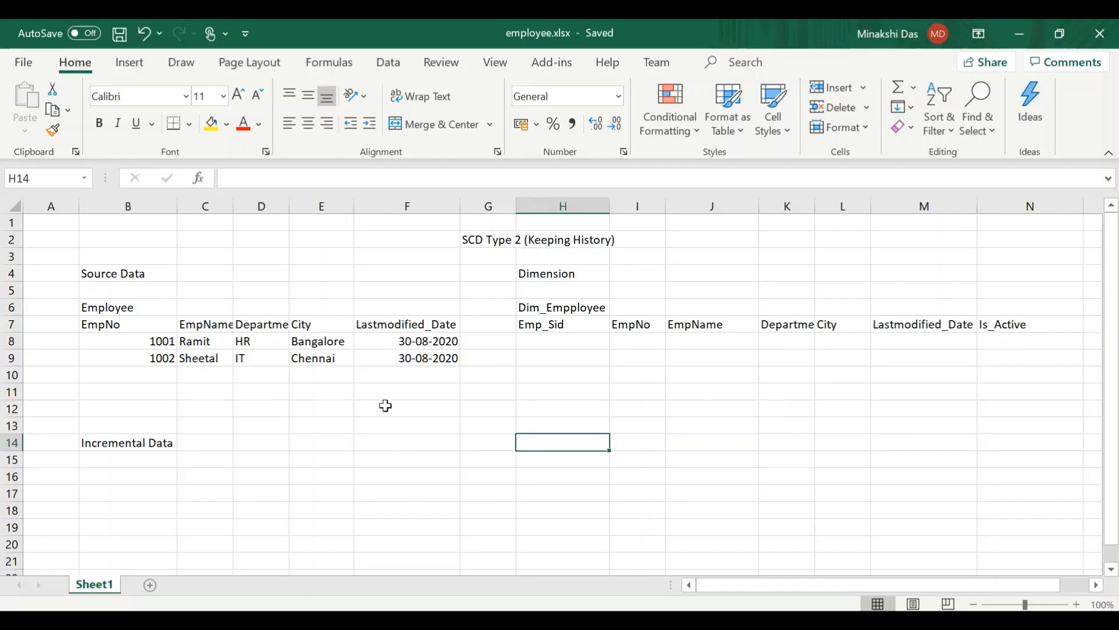
- Copy the two source employee records in B8:F9 to the Incremental Data section, starting at cell B16
left_click(367, 345)
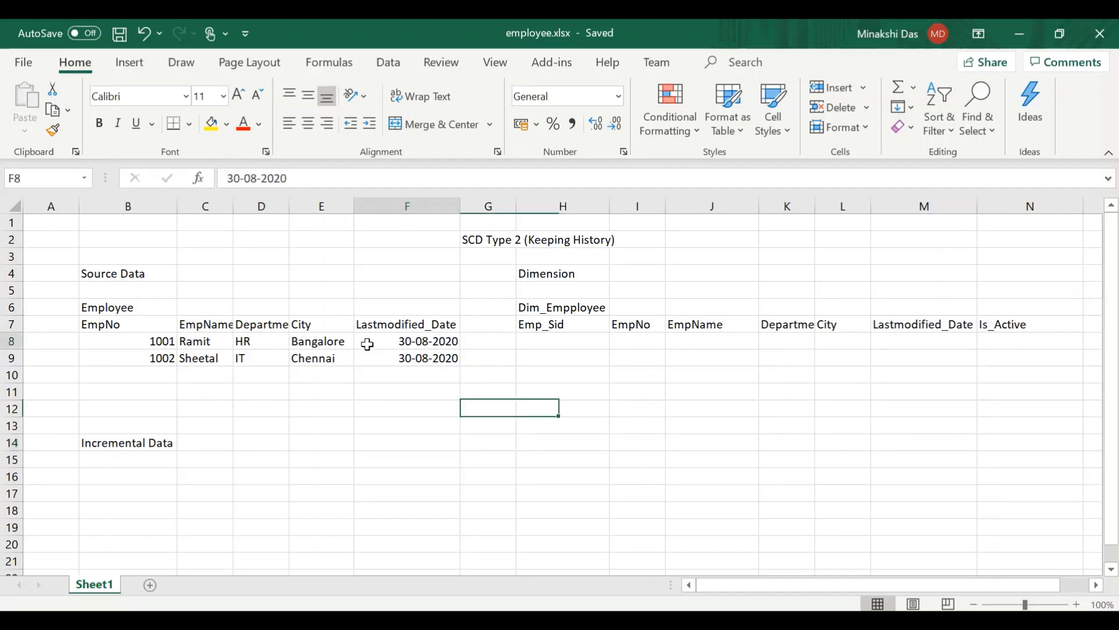
left_click(133, 341)
key("shift+Right")
key("shift+Right")
key("shift+Right")
key("shift+Right")
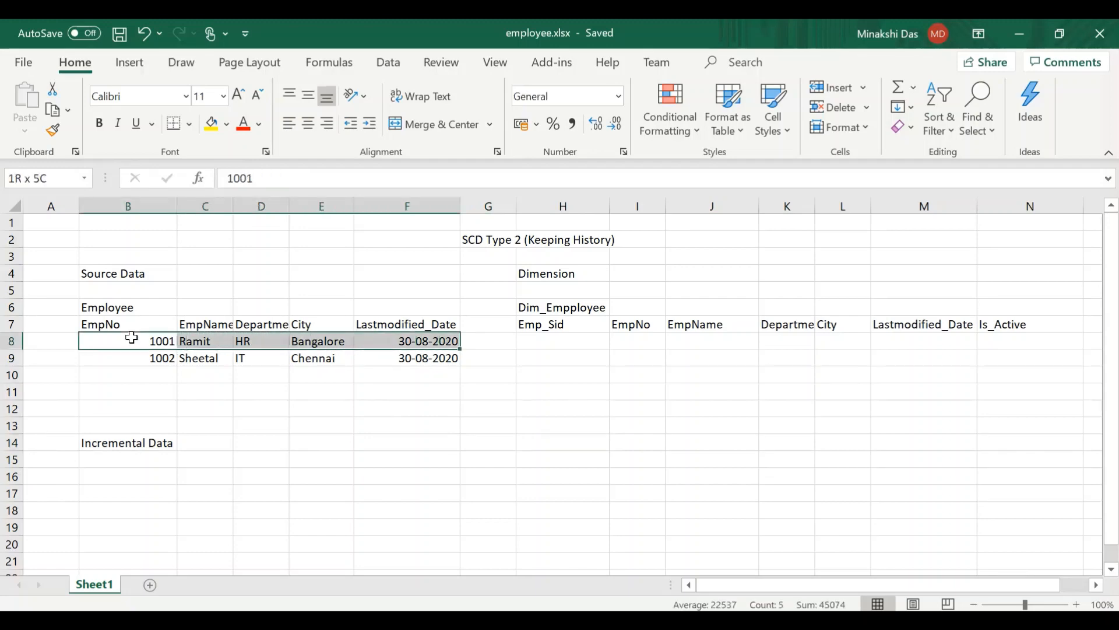
key("shift+Down")
key("ctrl+c")
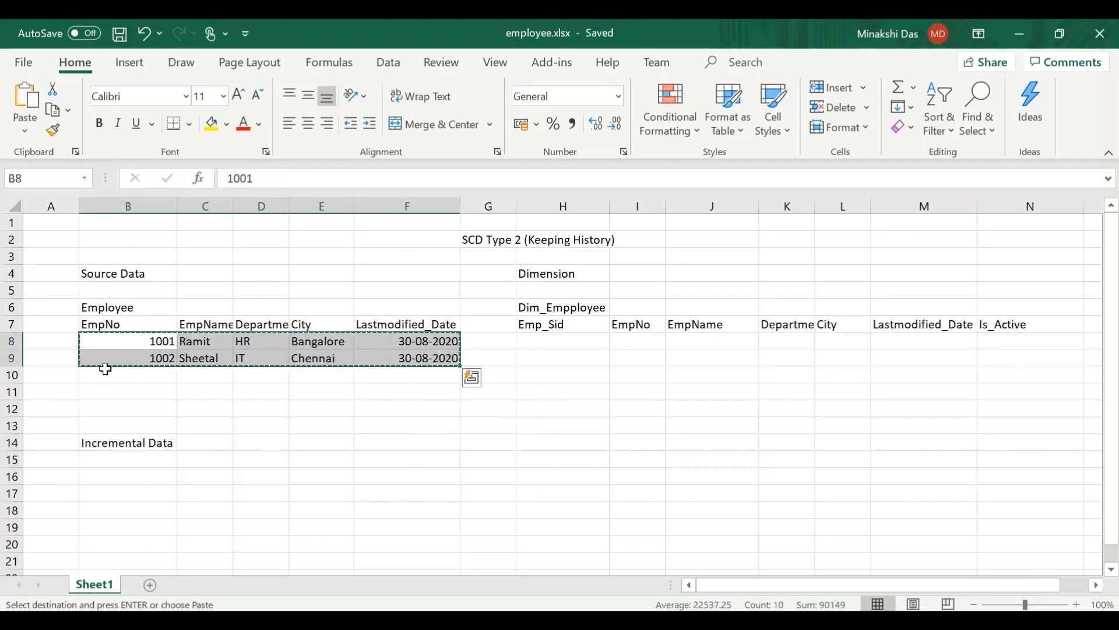
left_click(108, 473)
key("ctrl+v")
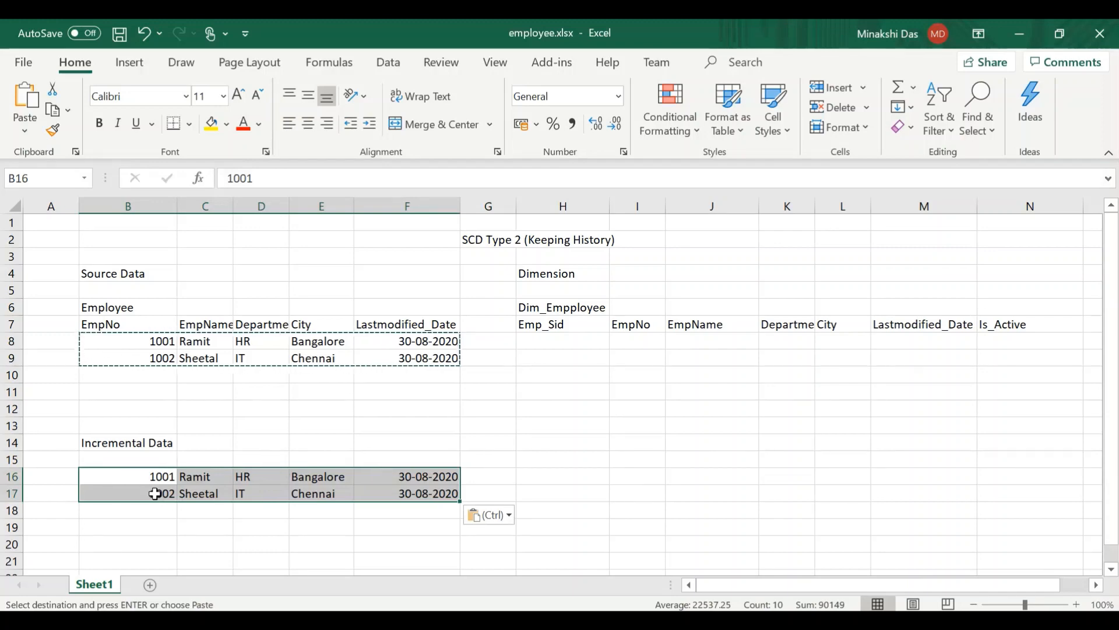
- Copy the two Incremental Data records into the Dim_Empployee table, starting at cell I8 under EmpNo
key("ctrl+c")
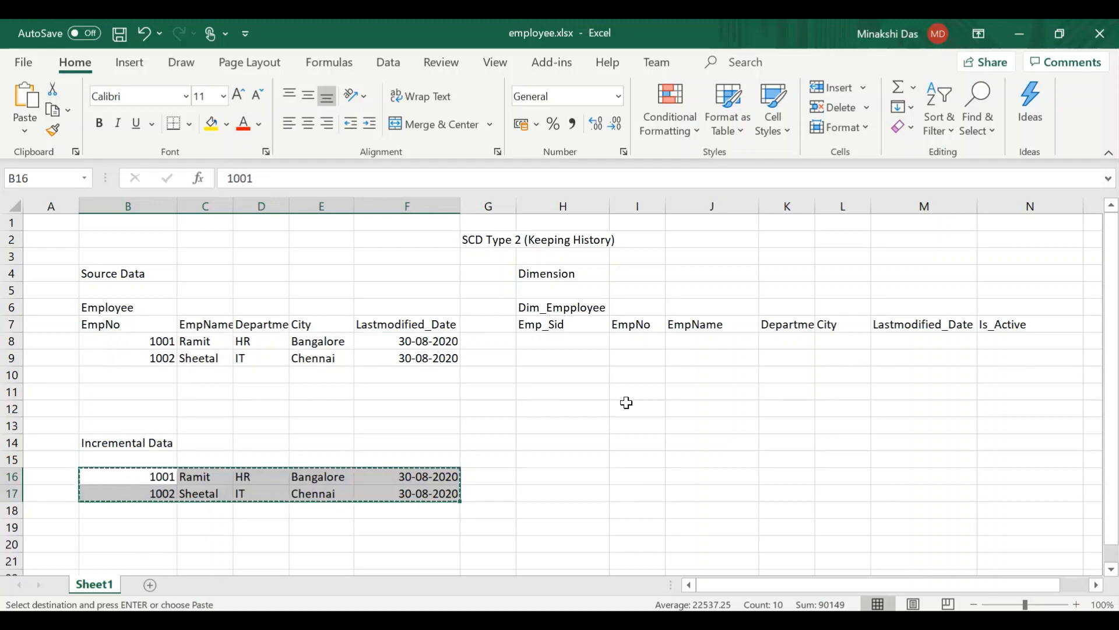
left_click(636, 344)
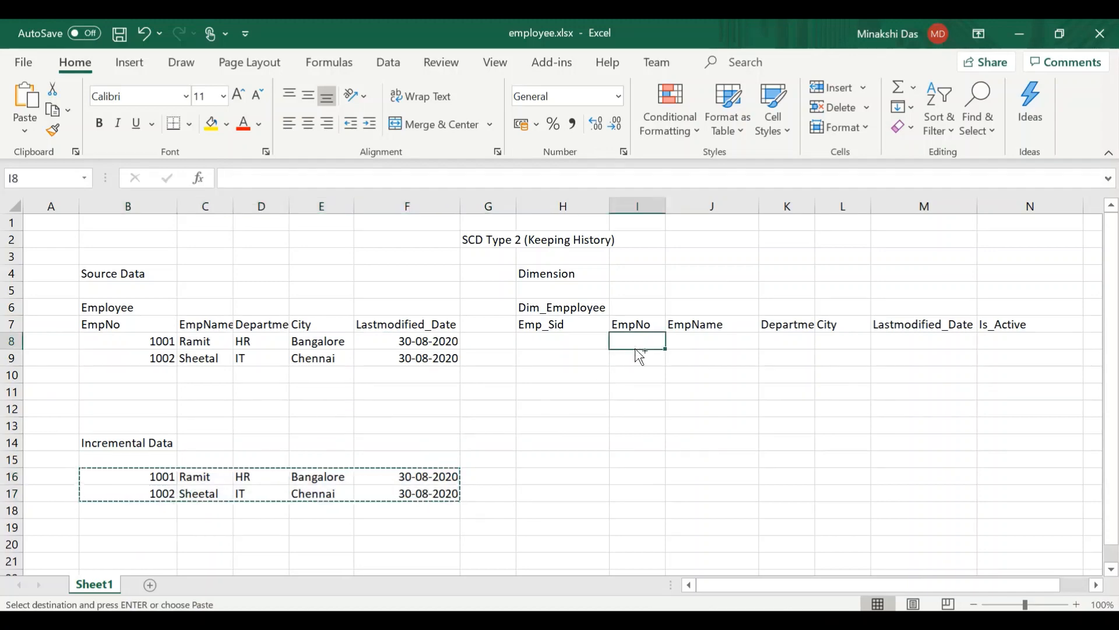
key("ctrl+v")
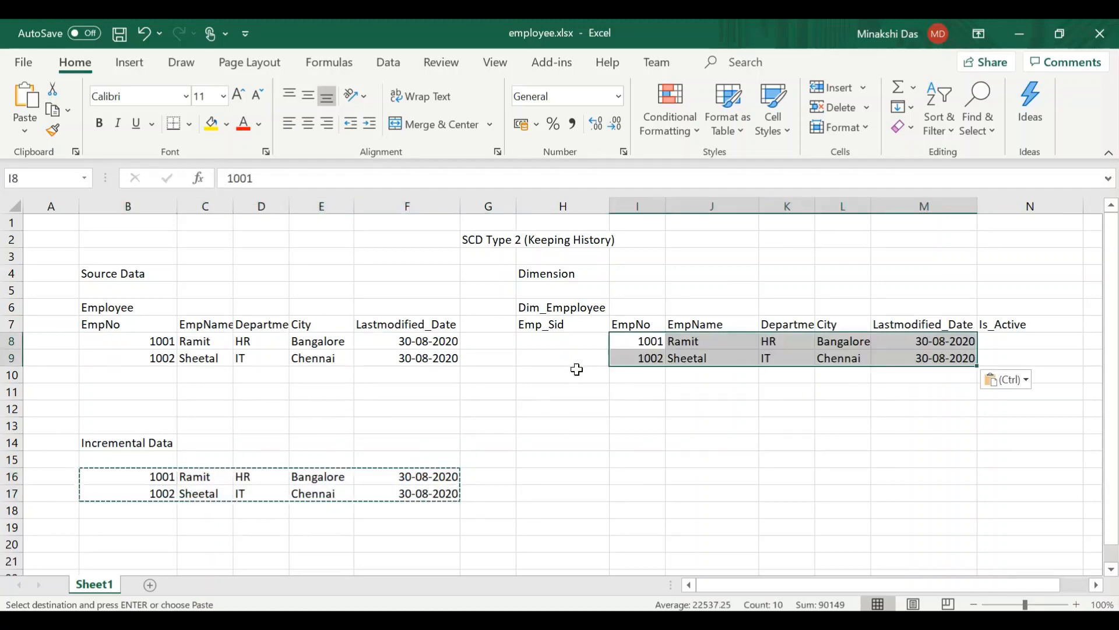
- Enter Emp_Sid values 1 and 2 for the two dimension records in H8 and H9
left_click(557, 349)
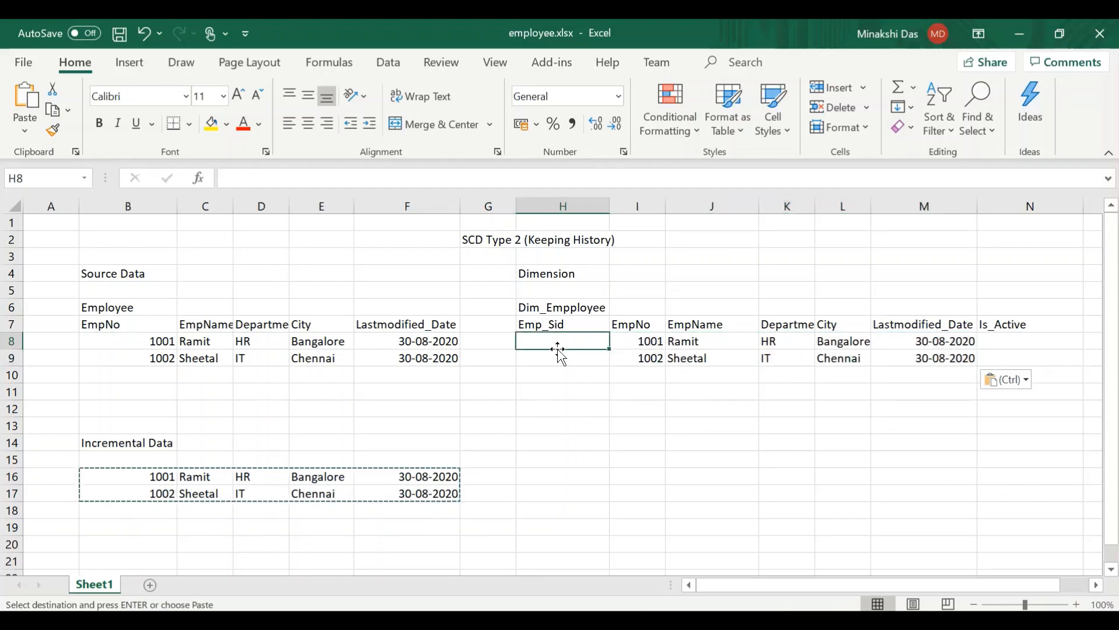
type("1")
key("Return")
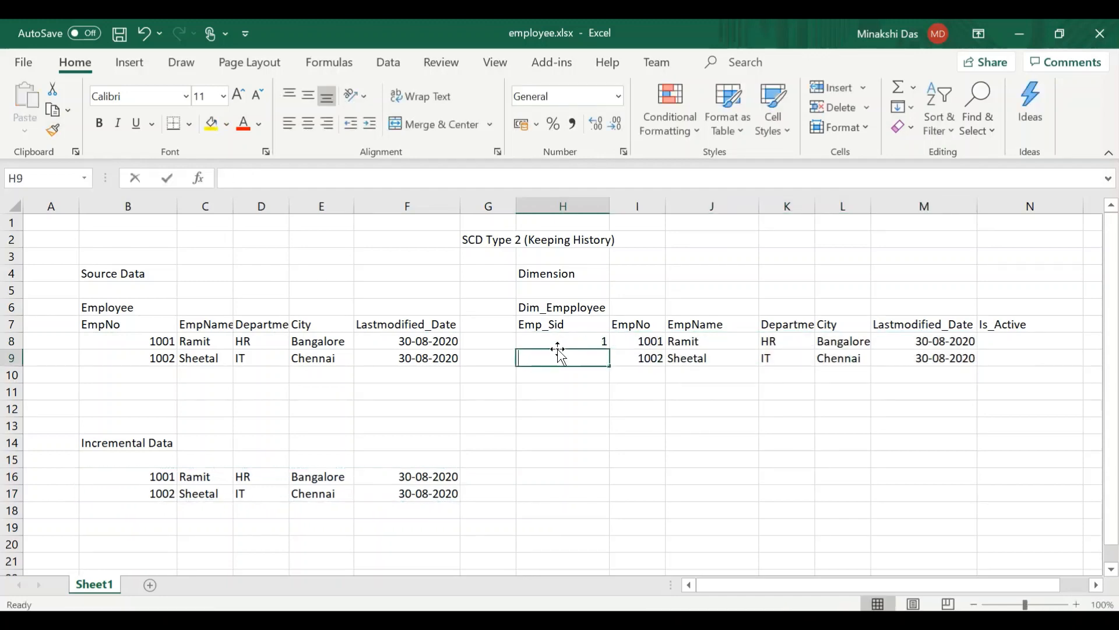
type("2")
left_click(685, 459)
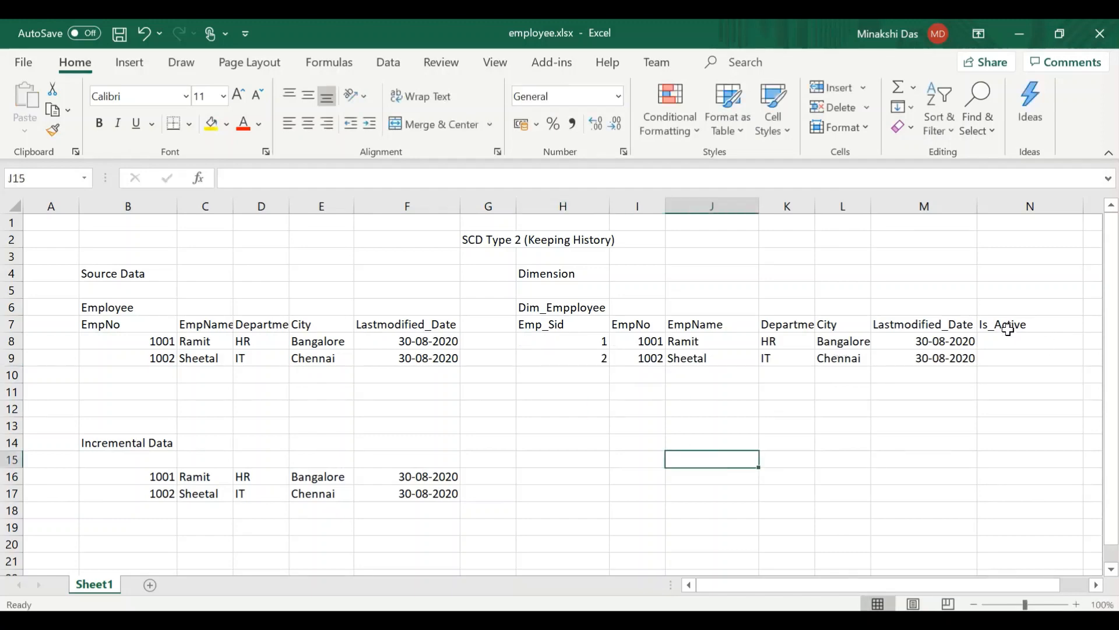
- Set Is_Active to 1 for both dimension records in N8 and N9
left_click(1016, 345)
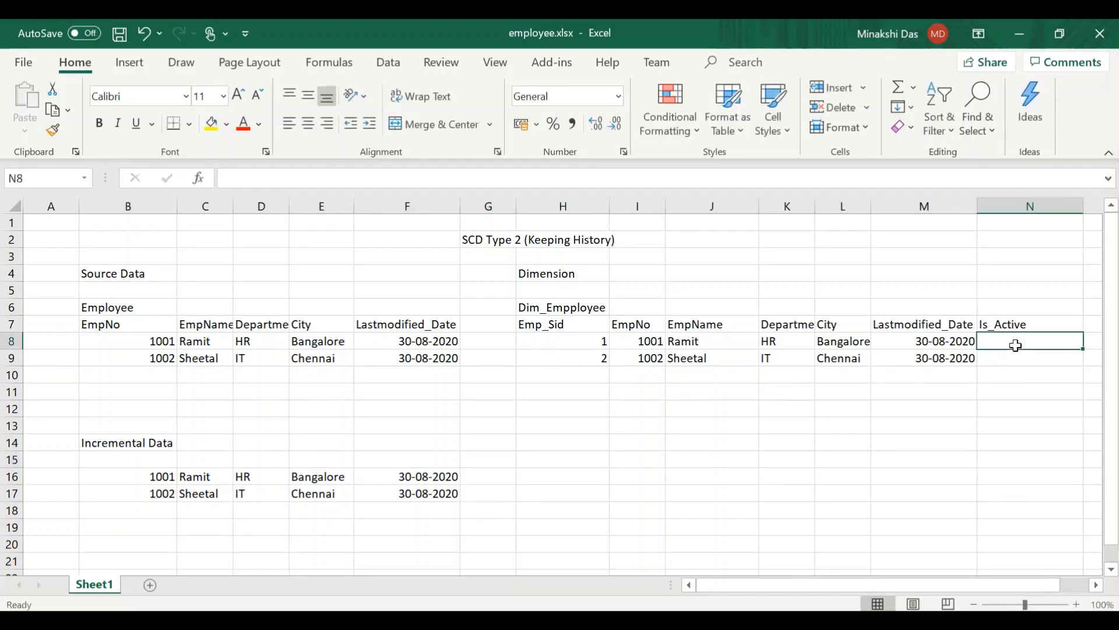
type("1")
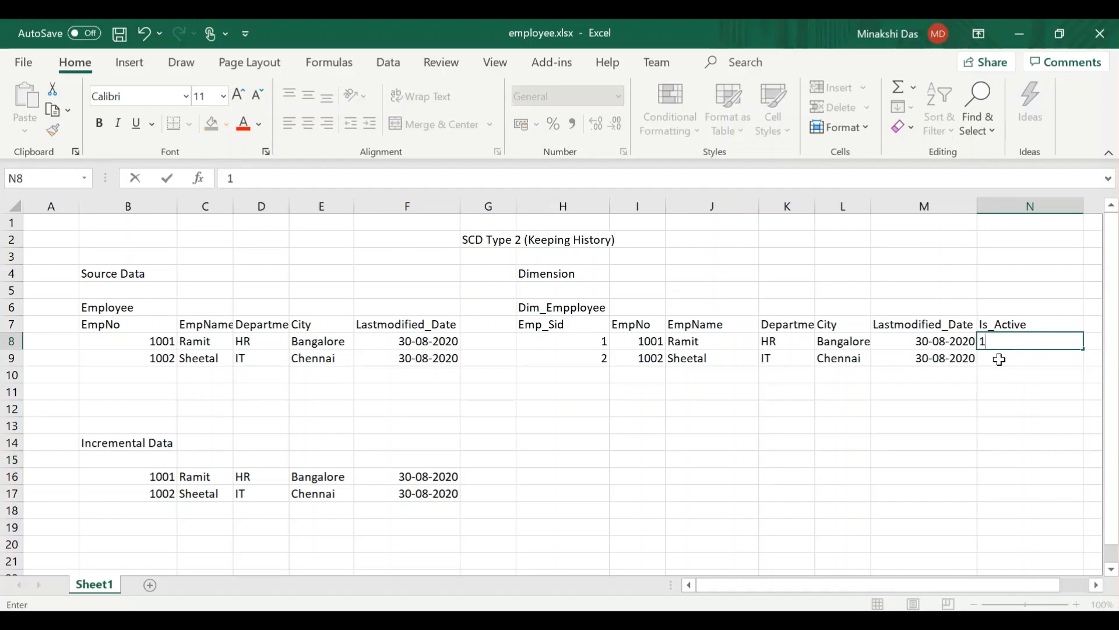
left_click(999, 360)
type("1")
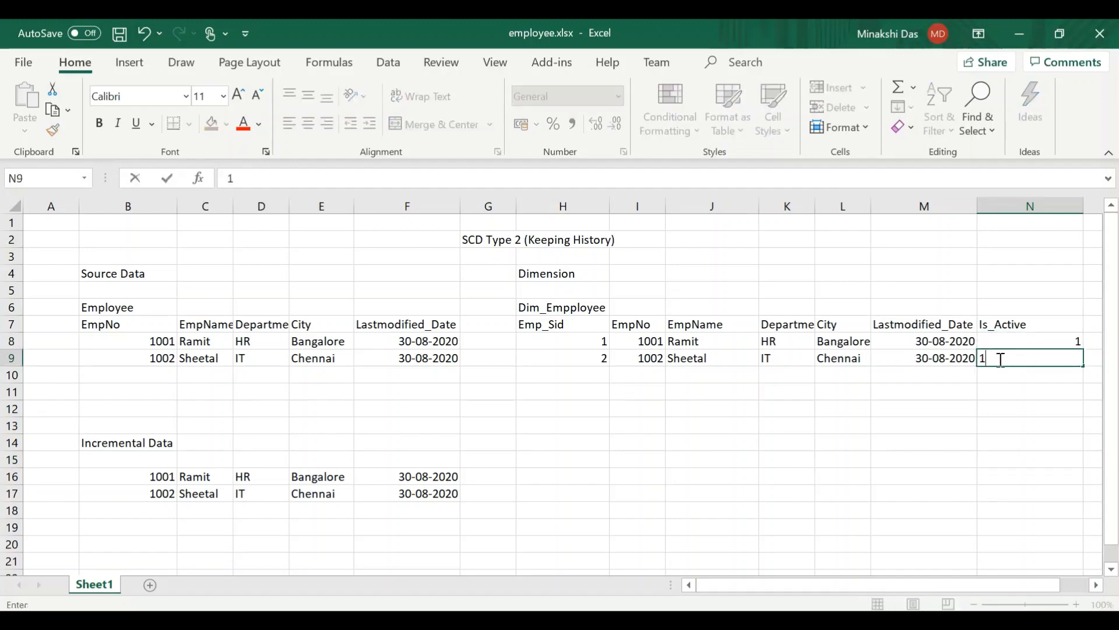
left_click(1001, 392)
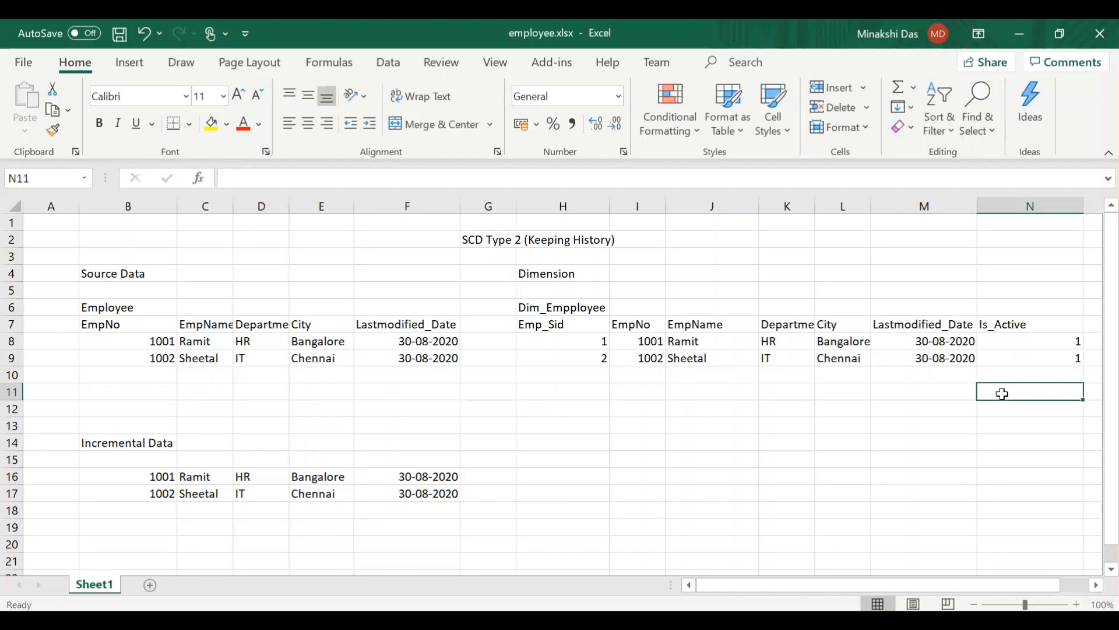
left_click(146, 374)
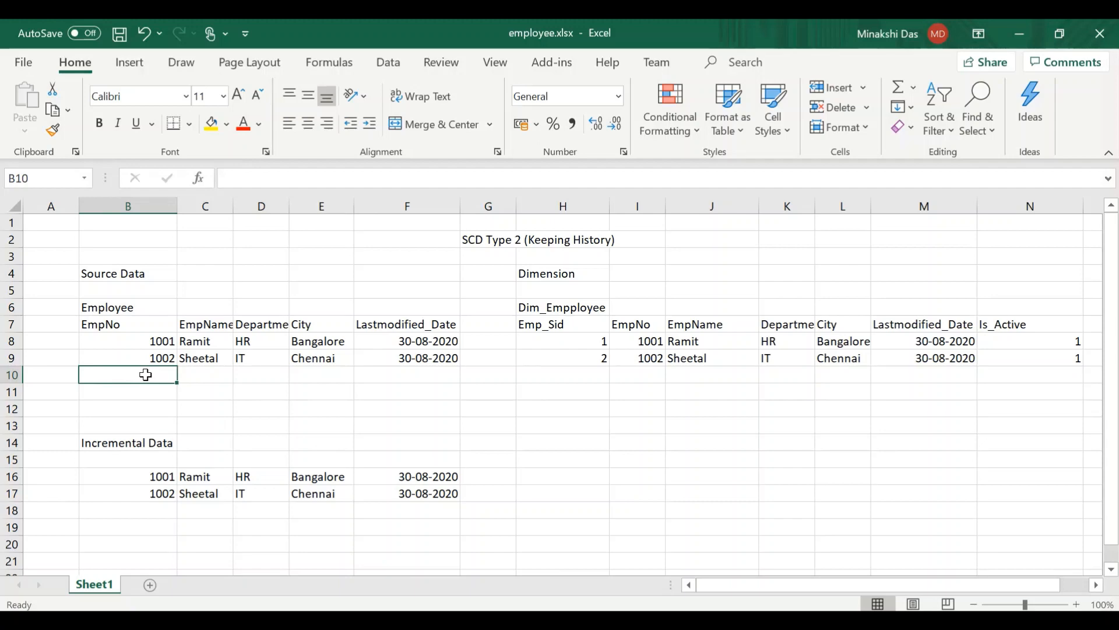
- Start a third source employee record in B10:D10 with the next sequential EmpNo, the employee's name and the department Payroll
type("003")
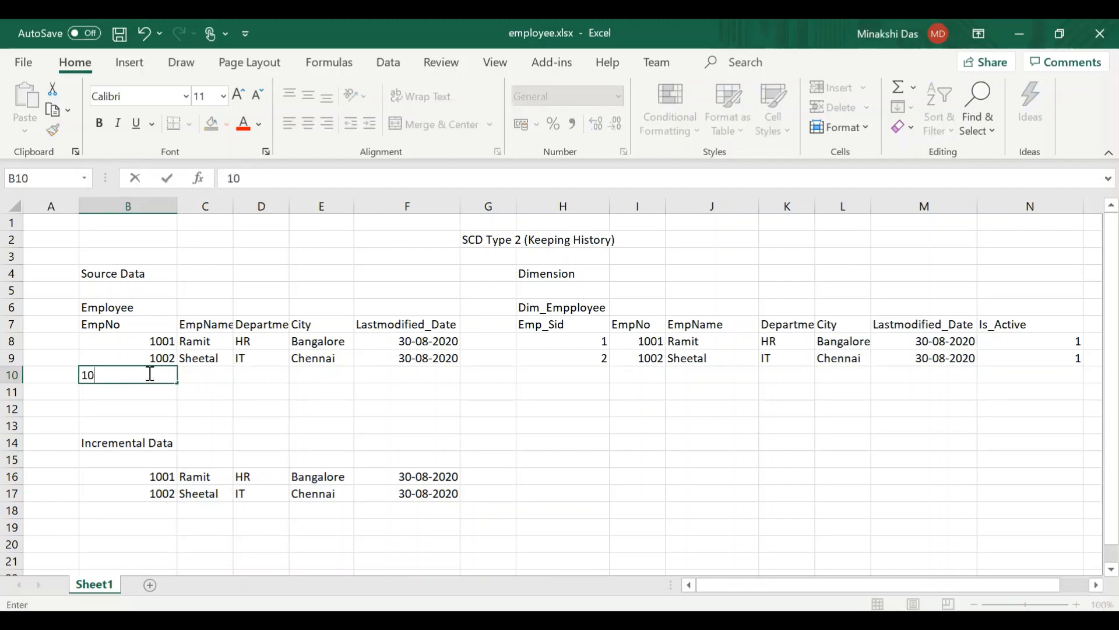
left_click(215, 379)
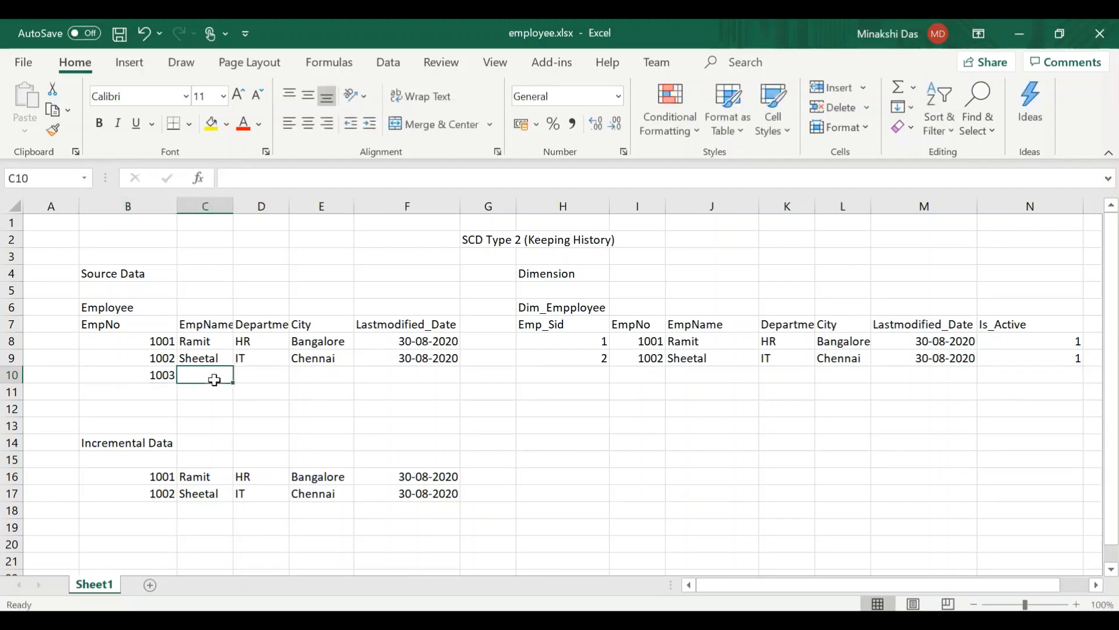
type("Shyam")
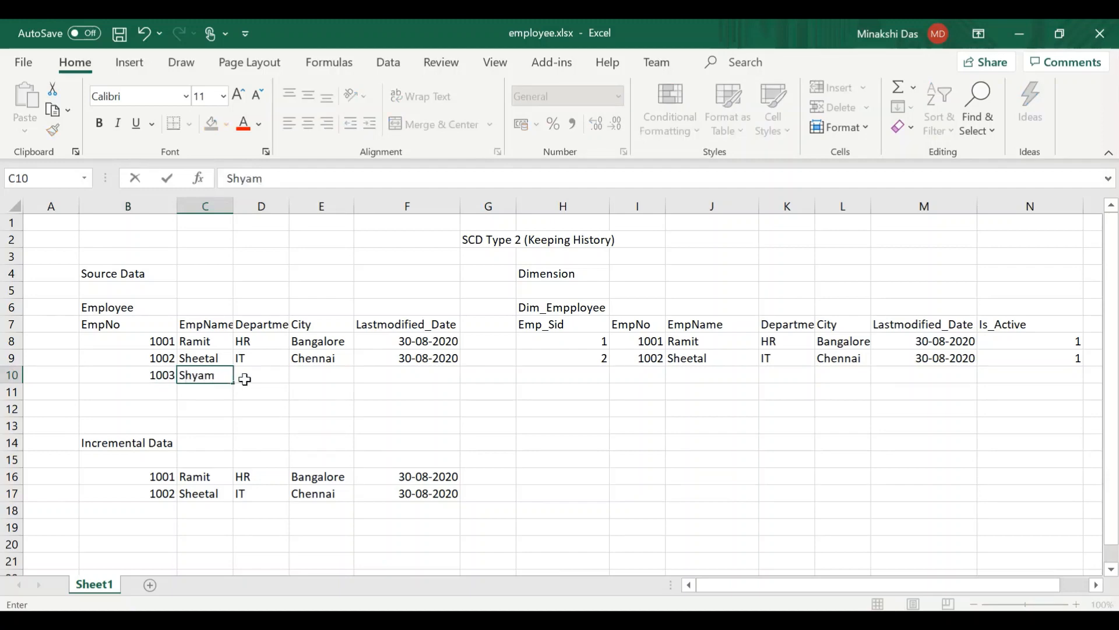
left_click(246, 379)
type("Payrol")
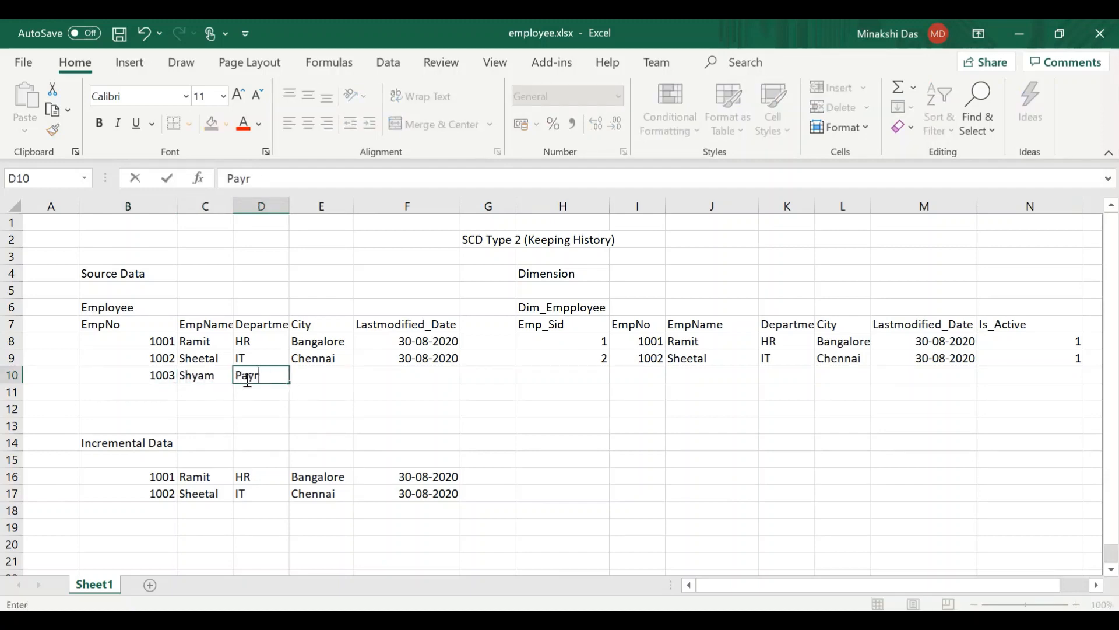
left_click(319, 374)
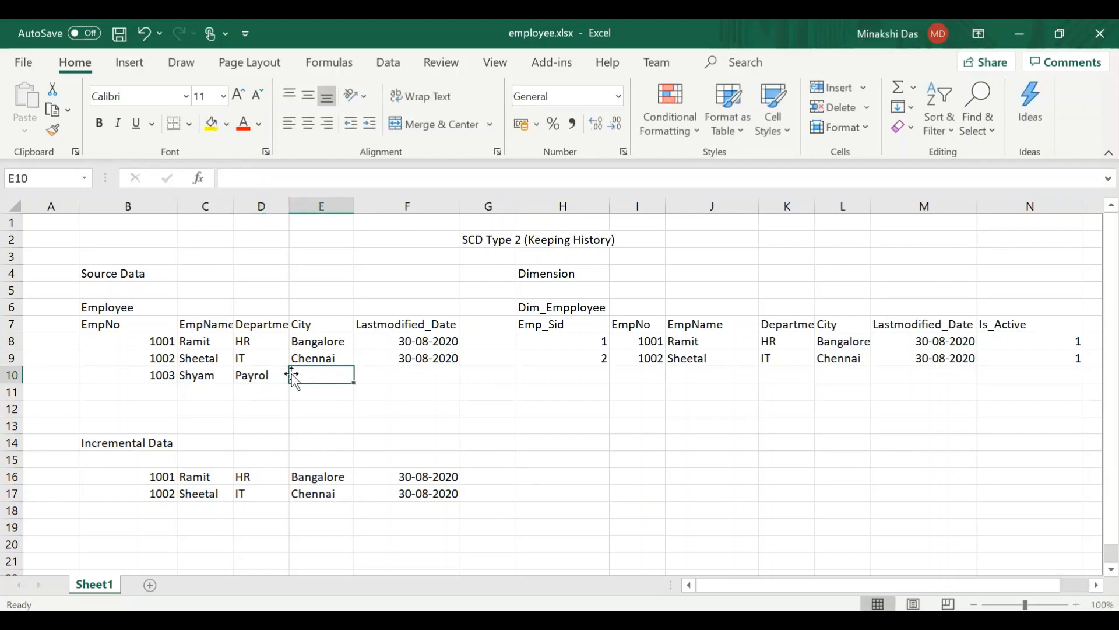
left_click(268, 373)
double_click(271, 375)
type("l")
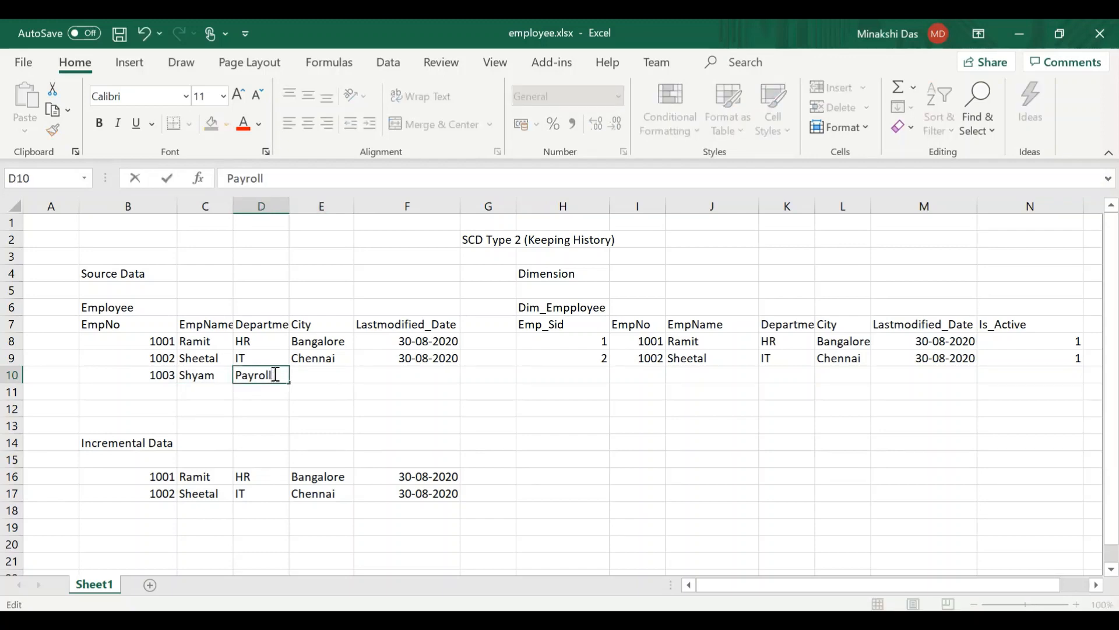
- Complete the third source record with City Delhi in E10 and Lastmodified_Date 01-09-2020 in F10
left_click(306, 374)
type("Delhi")
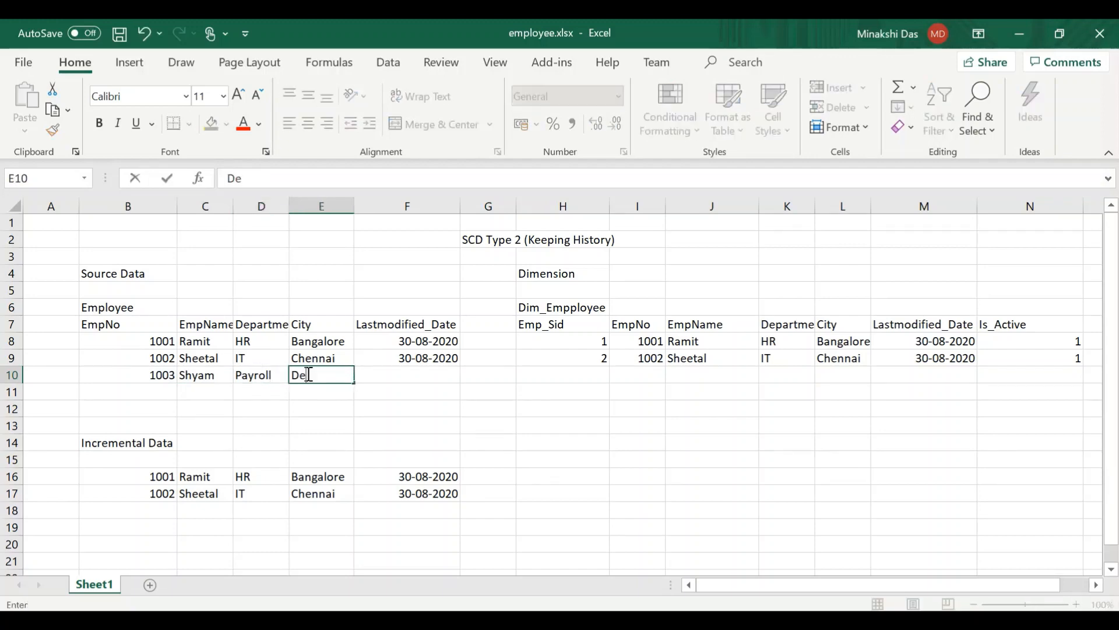
left_click(387, 368)
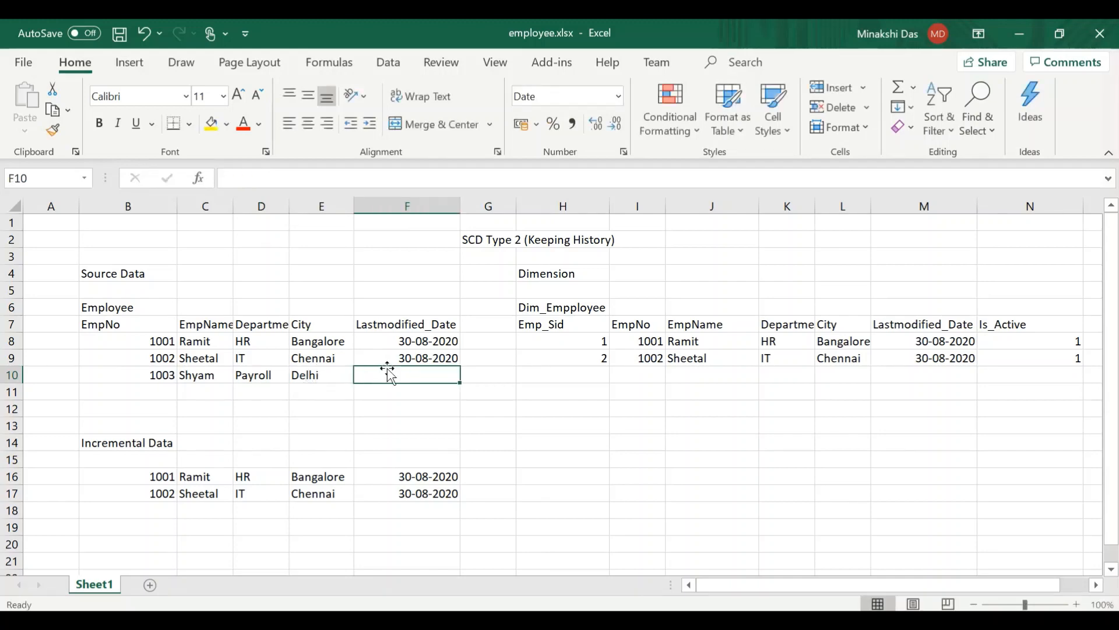
type("01-09")
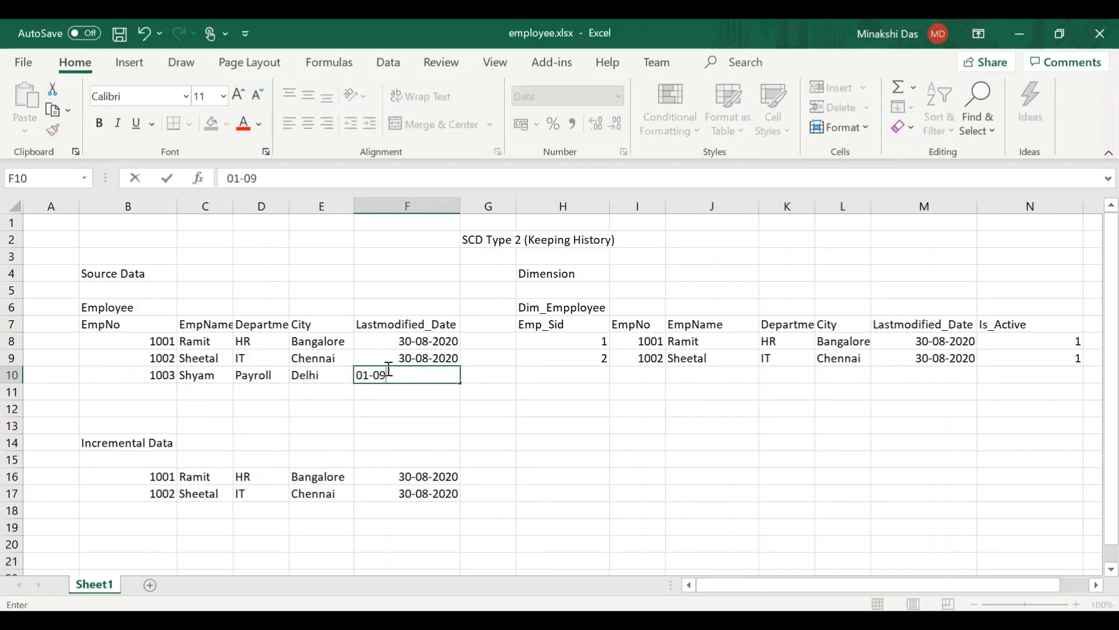
type("-2020")
left_click(361, 410)
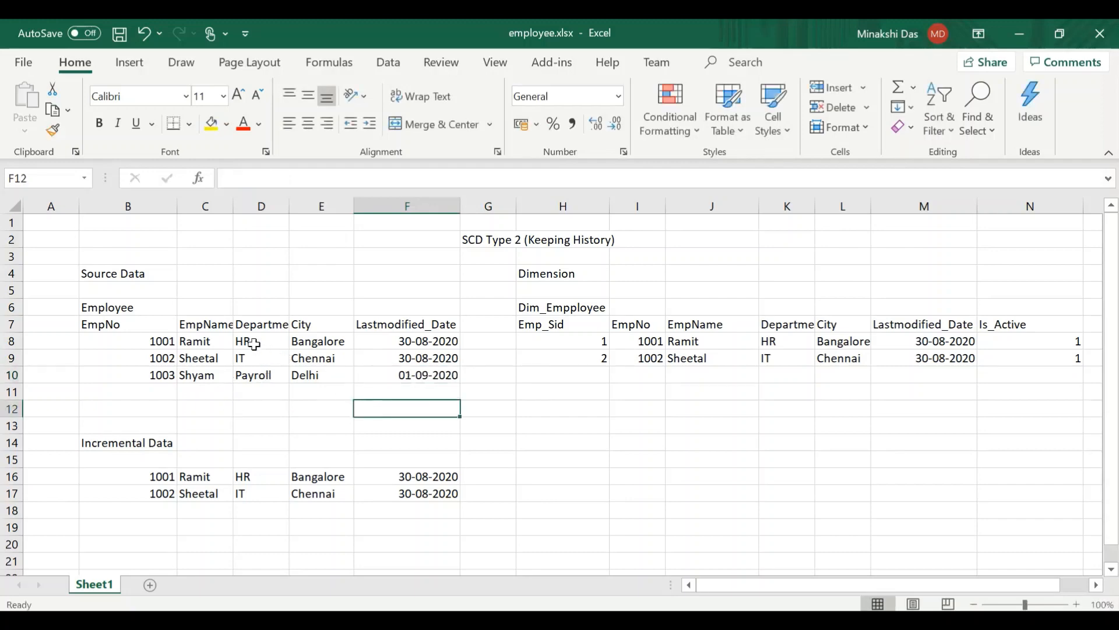
left_click(252, 361)
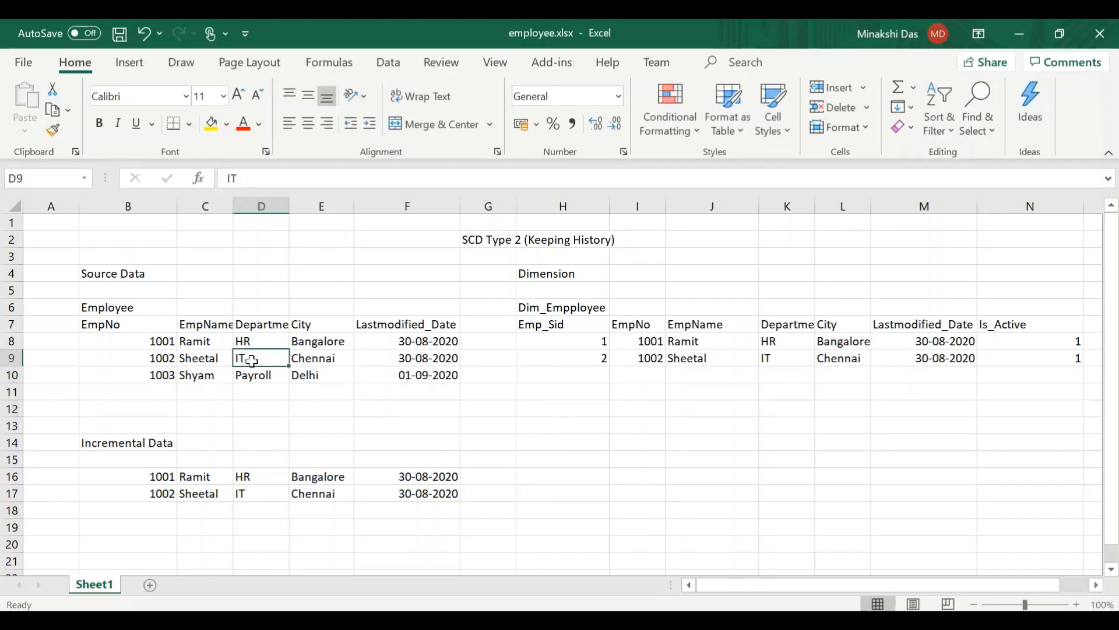
type("HR")
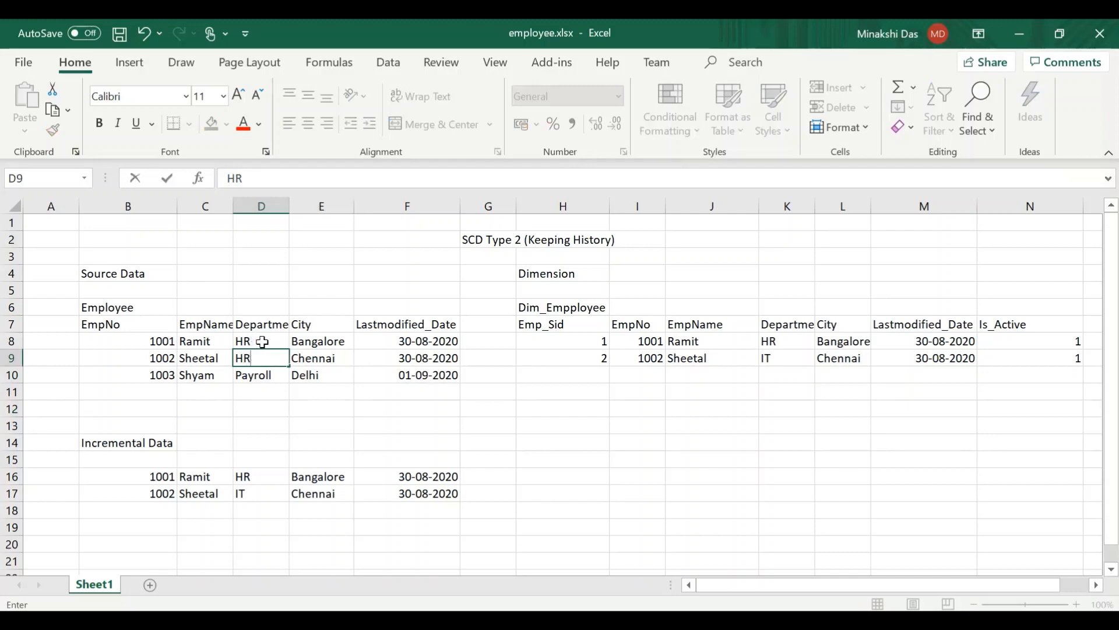
key("BackSpace")
key("BackSpace")
type("IT")
- Change the first source employee's department in D8 to Payroll and the second employee's city in E9 to Kolkata
left_click(285, 337)
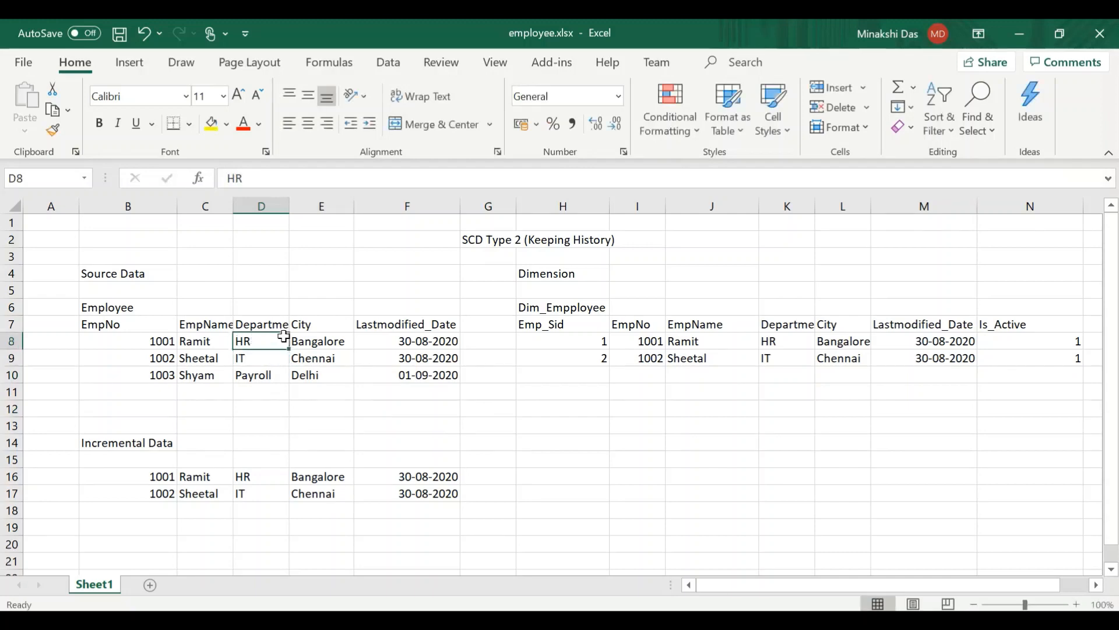
type("Payrollll")
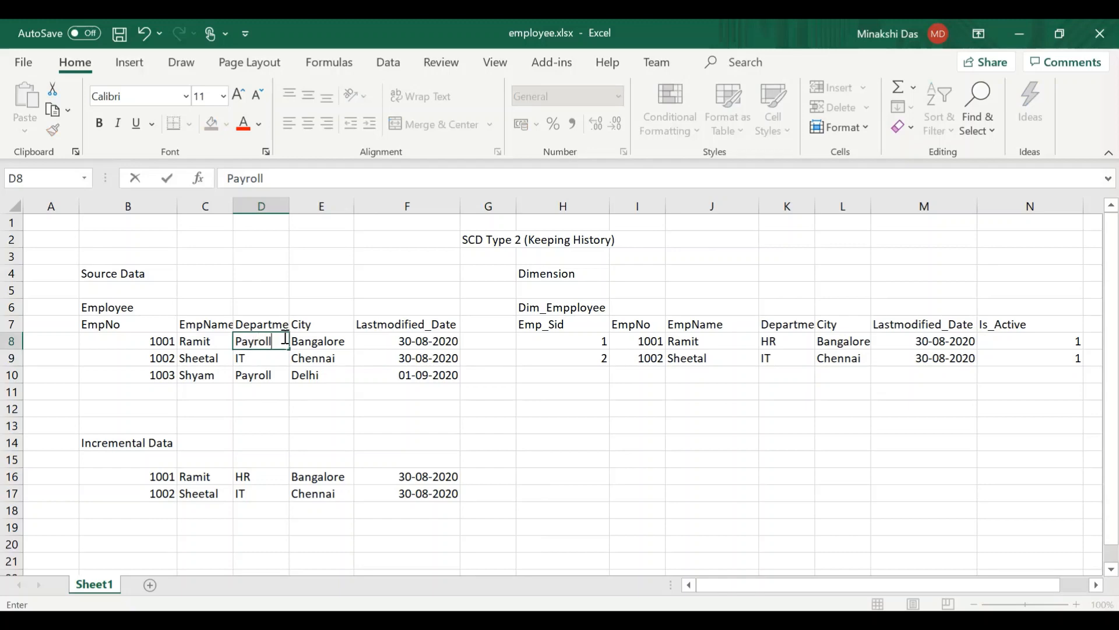
left_click(332, 357)
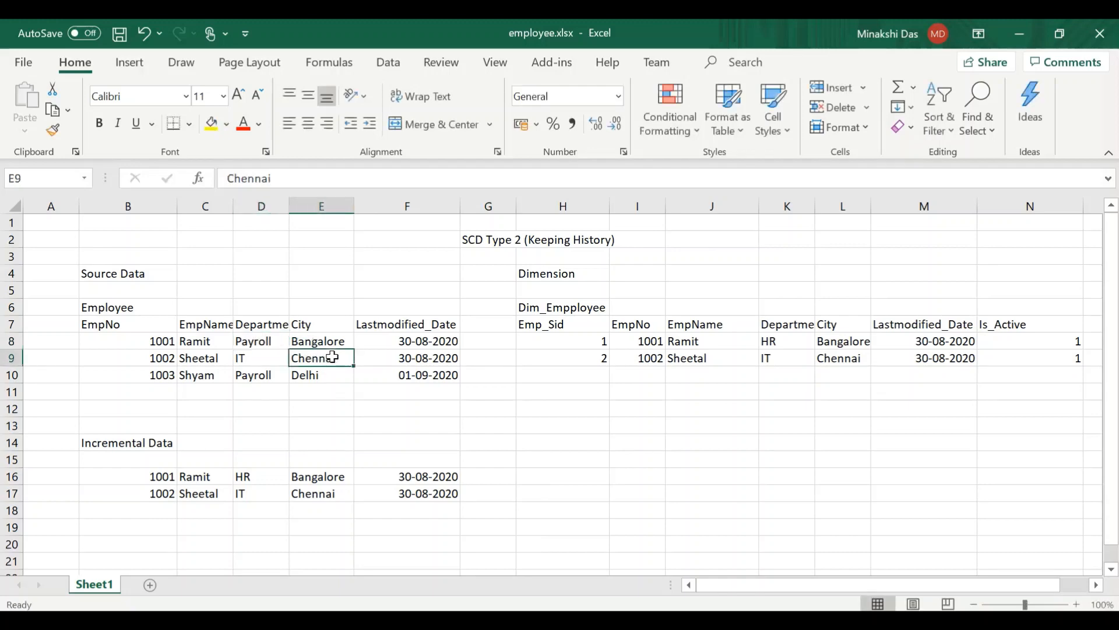
type("Kolkata")
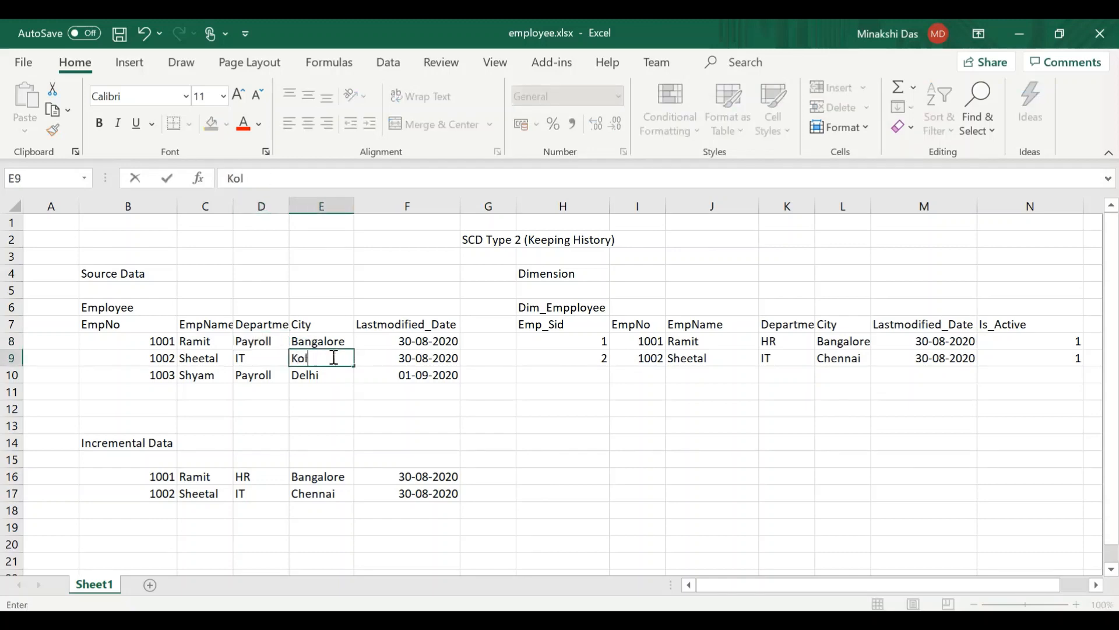
- Copy the Lastmodified_Date 01-09-2020 from F10 to the other two source records in F9 and F8
left_click(414, 376)
key("ctrl+c")
left_click(408, 358)
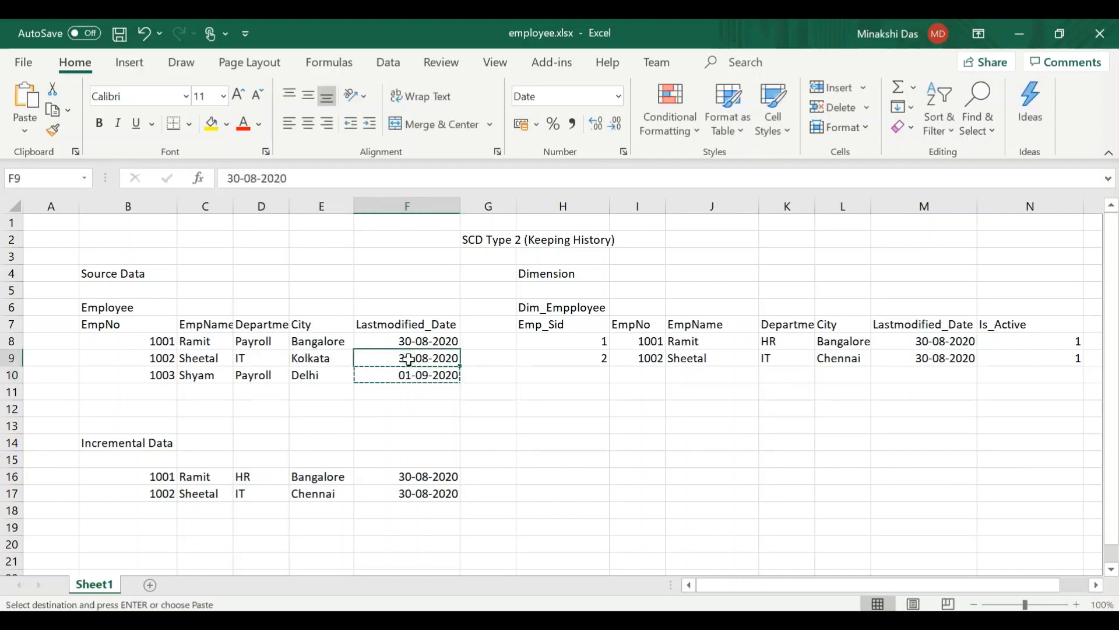
key("ctrl+v")
left_click(403, 340)
key("ctrl+v")
- Copy the three source employee records in B8:F10 over the Incremental Data records, starting at cell B16
left_click(111, 339)
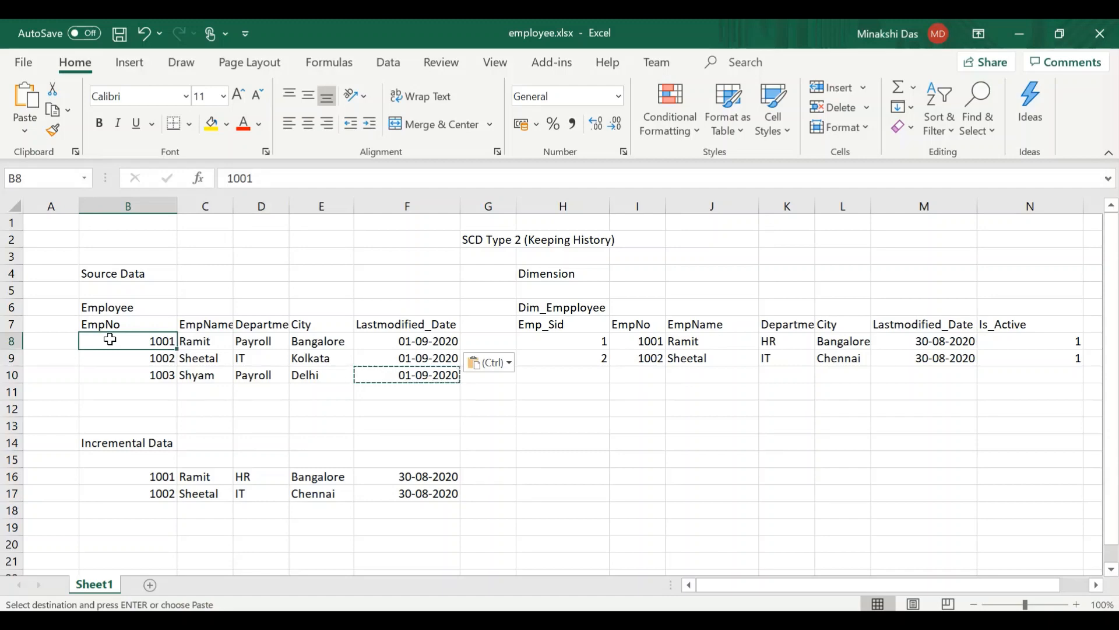
key("shift+Right")
key("shift+Right")
key("shift+Right")
key("shift+Right")
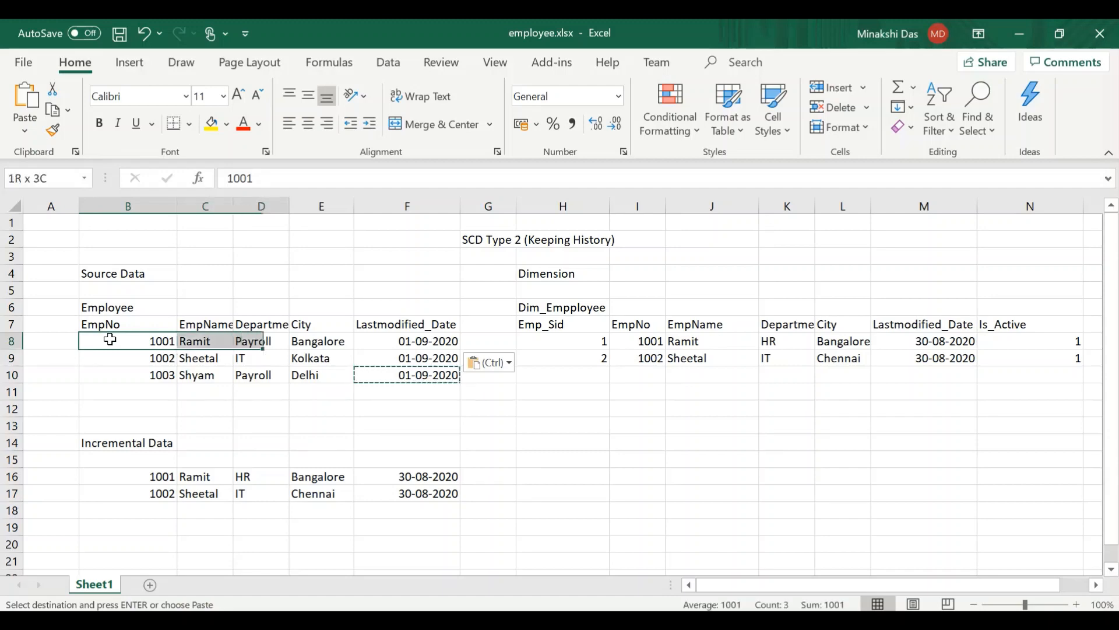
key("shift+Down")
key("shift+Down")
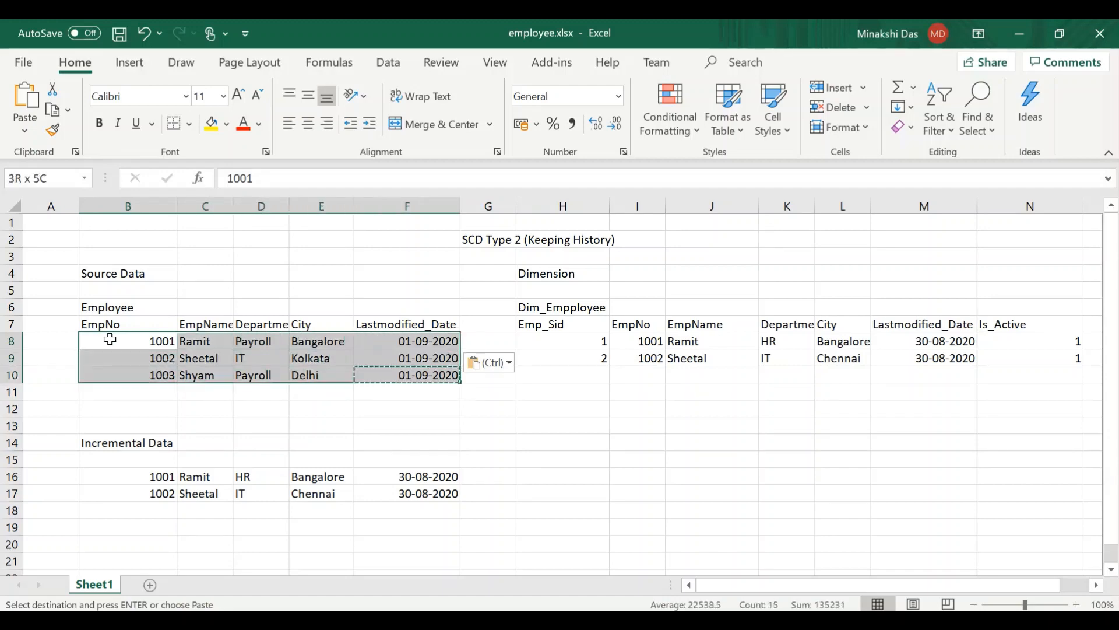
left_click(141, 477)
key("ctrl+v")
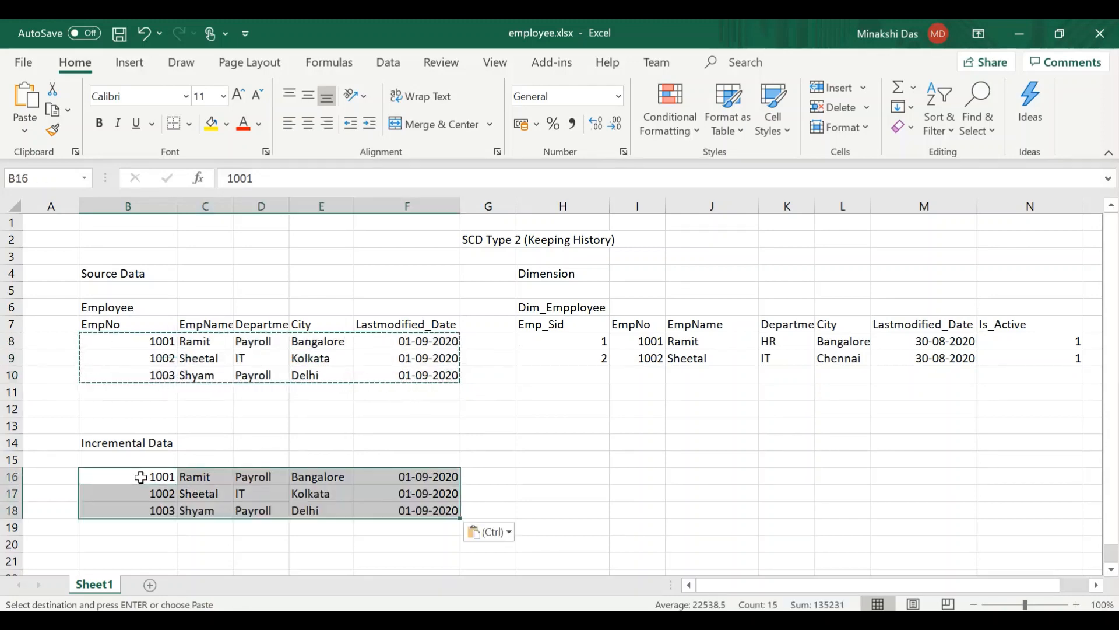
left_click(175, 532)
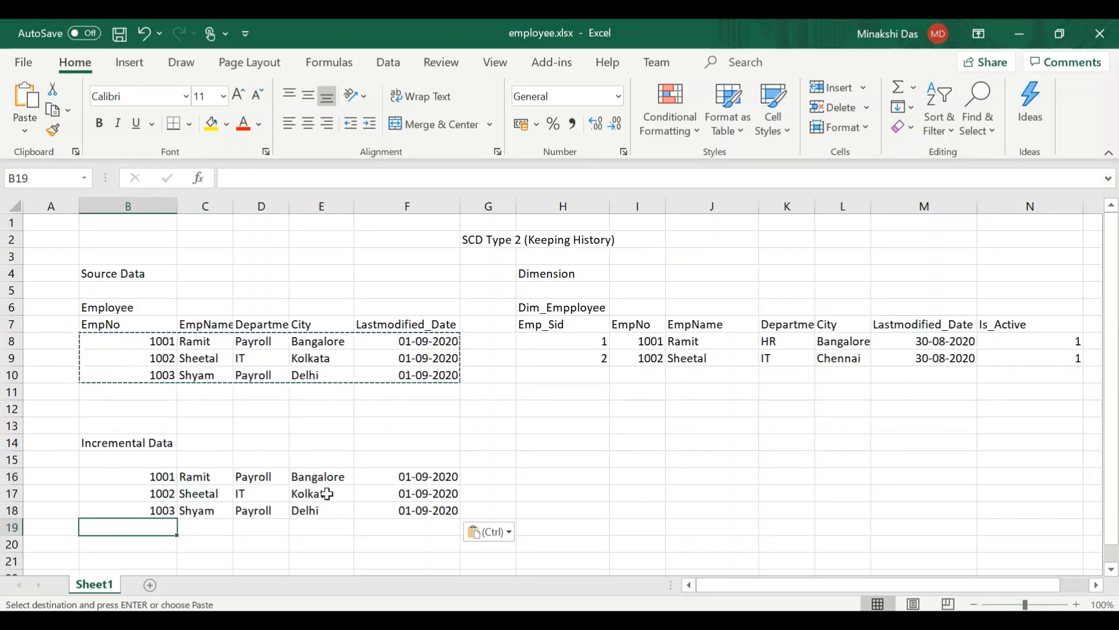
left_click(577, 347)
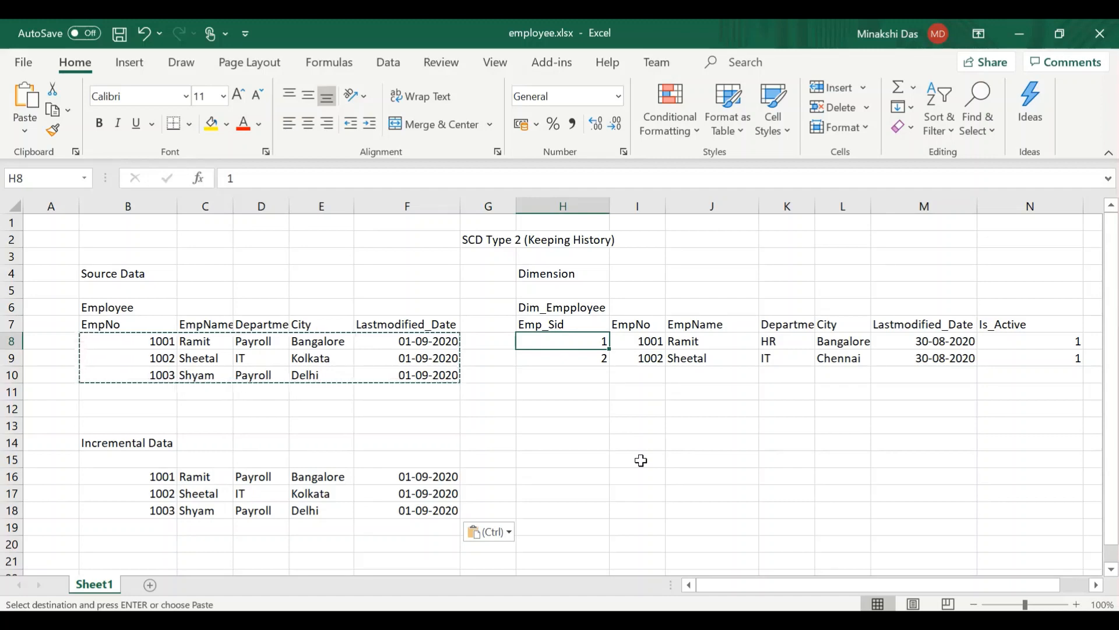
left_click(647, 337)
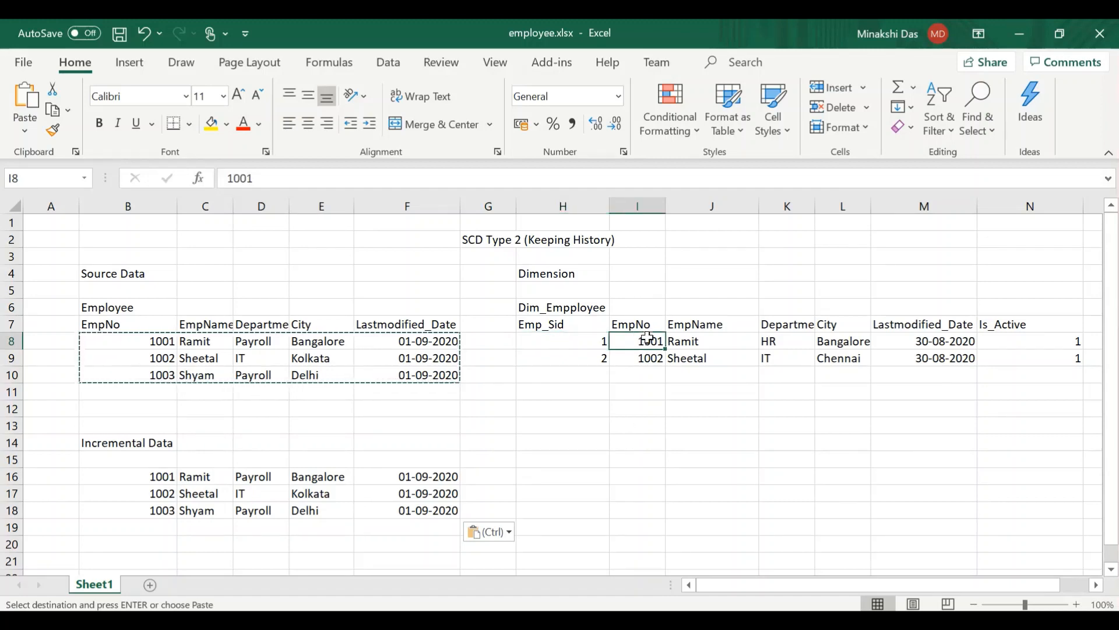
left_click_drag(647, 338, 648, 357)
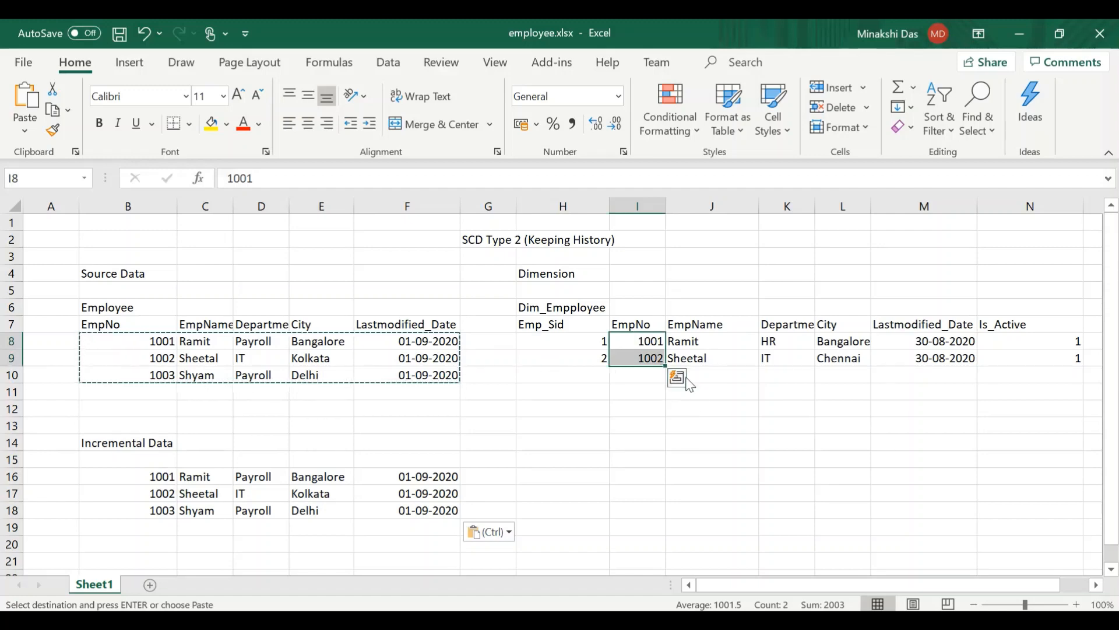
left_click(641, 379)
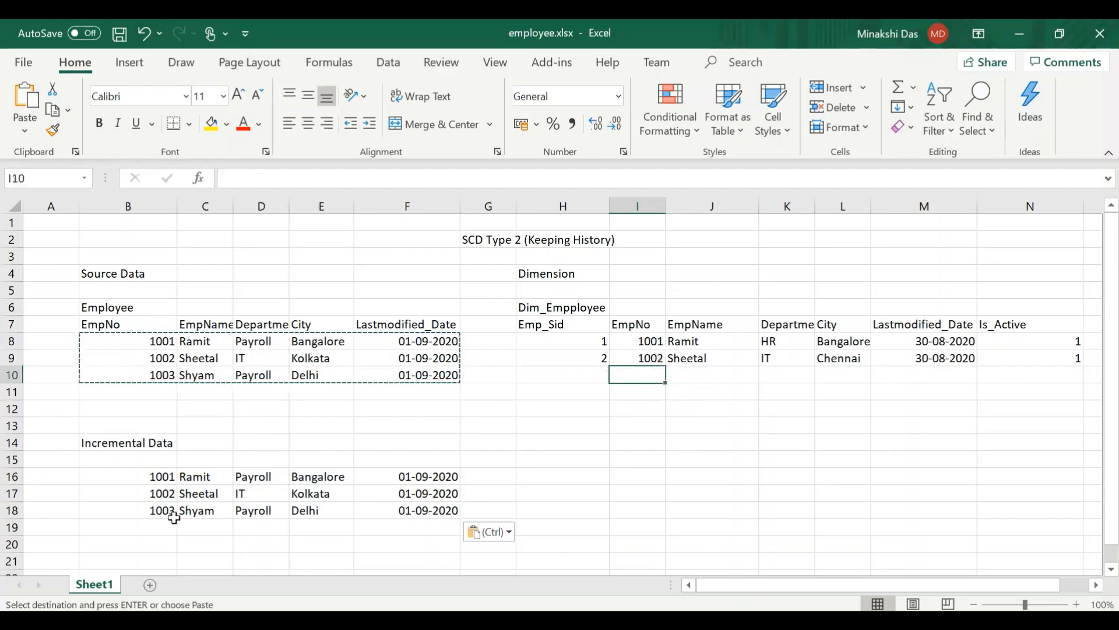
- Copy the new third employee's record from Incremental Data row 18 into the Dim_Empployee table, starting at cell I12
left_click(141, 512)
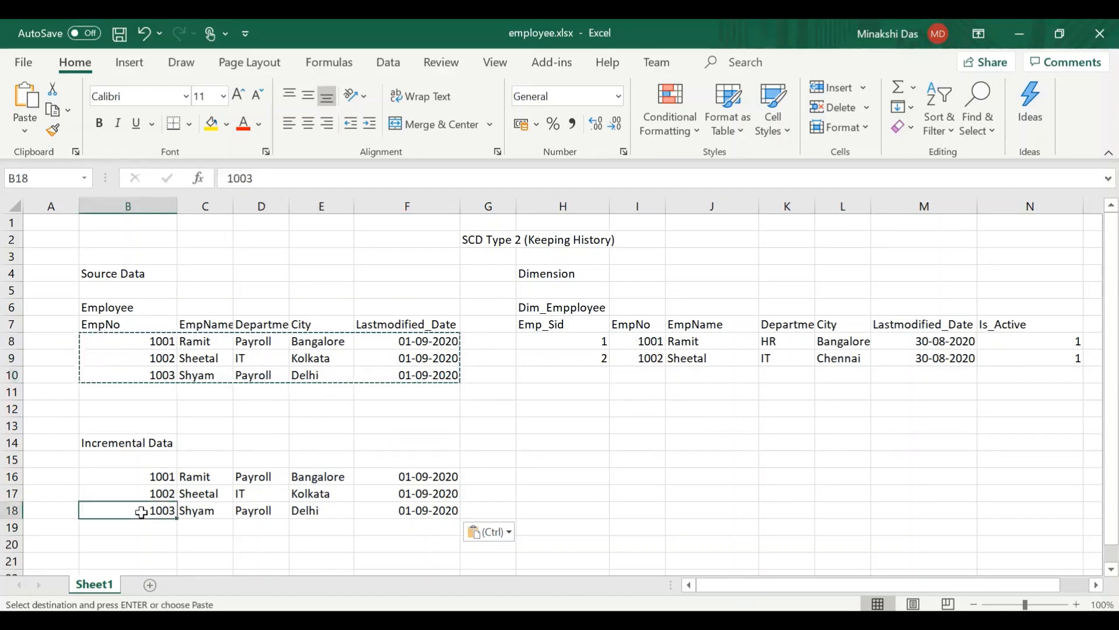
key("shift+Right")
key("shift+Right")
key("shift+Right")
key("shift+Right")
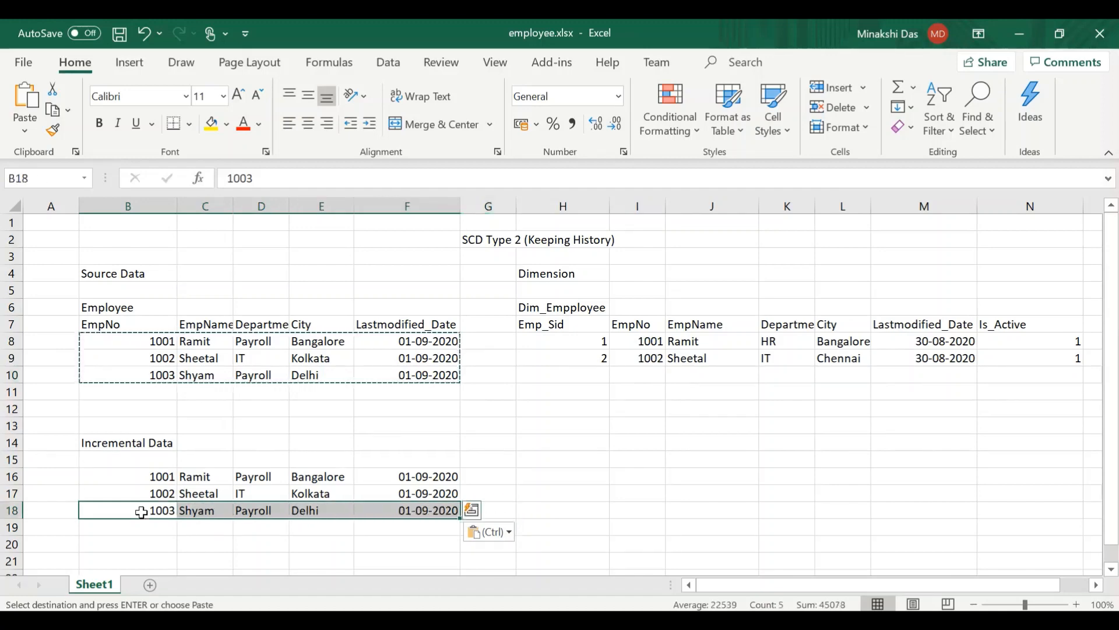
key("ctrl+c")
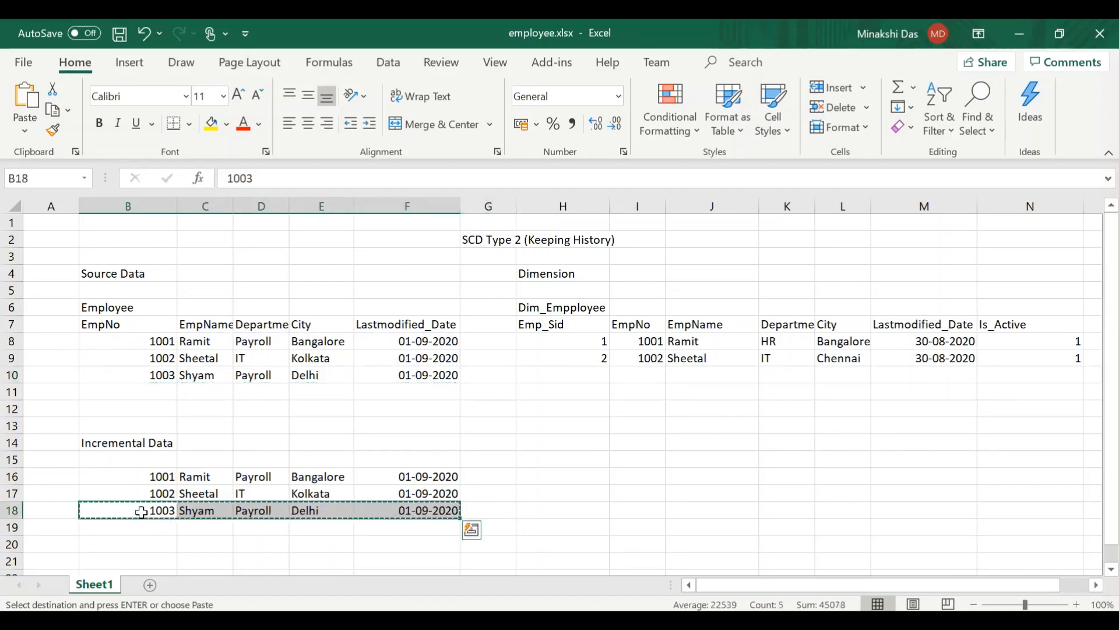
left_click(599, 407)
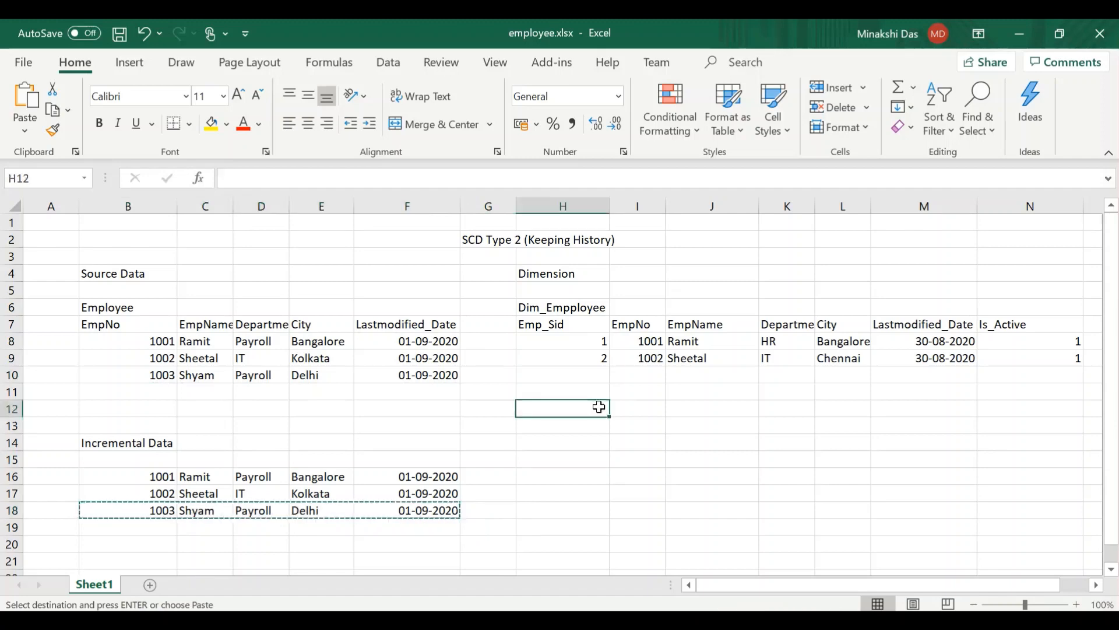
left_click(627, 408)
key("ctrl+v")
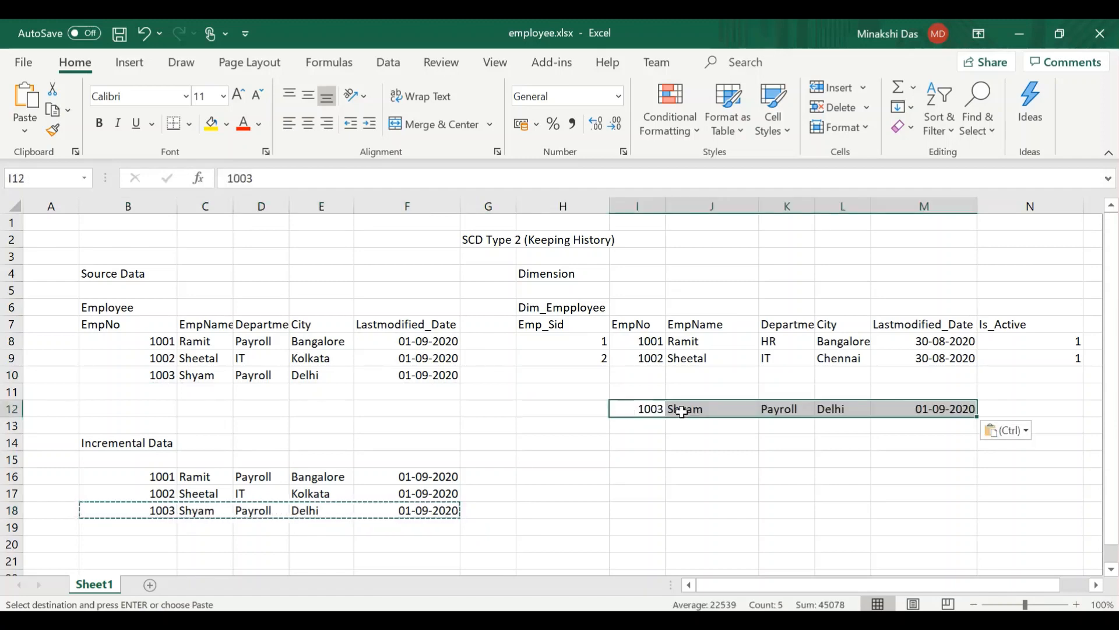
- Set Is_Active to 1 in N12 and Emp_Sid to 3 in H12 for the new dimension record
left_click(1001, 408)
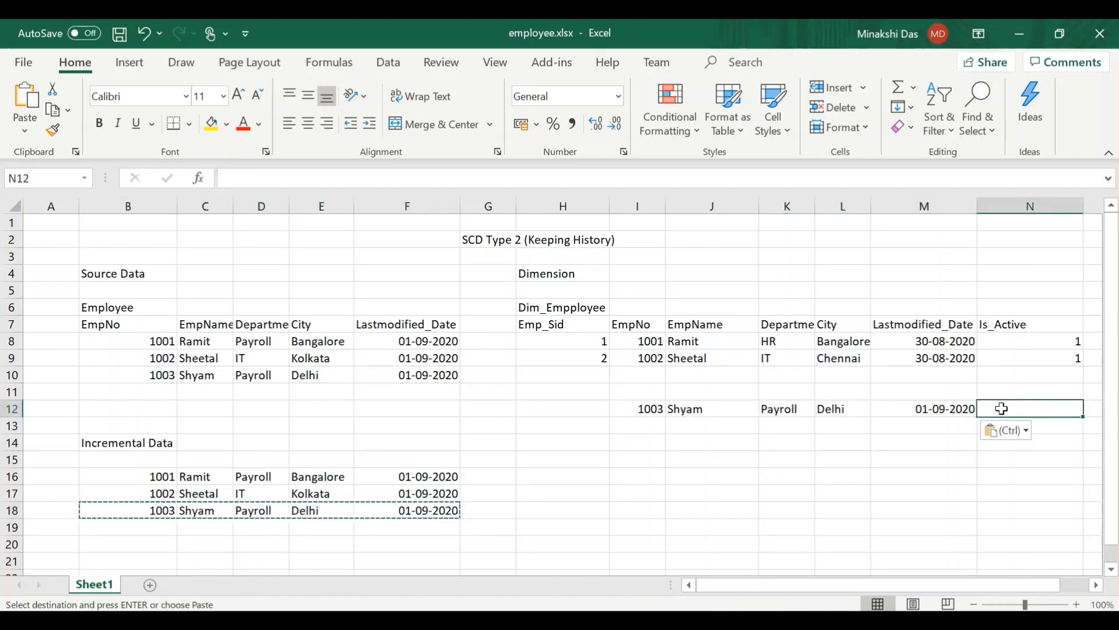
type("1")
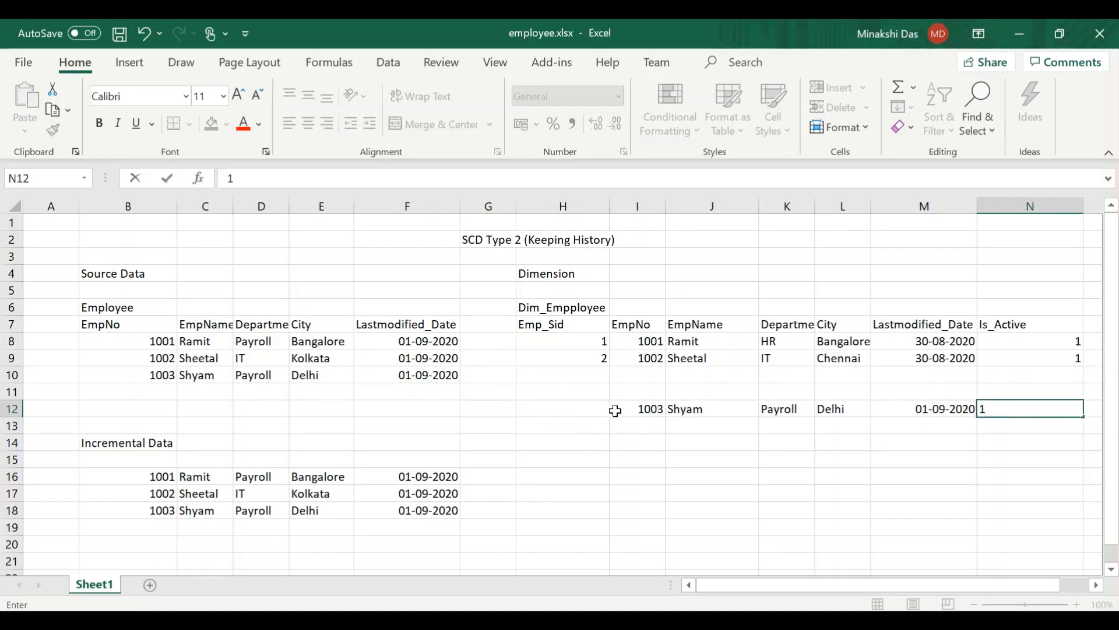
left_click(580, 412)
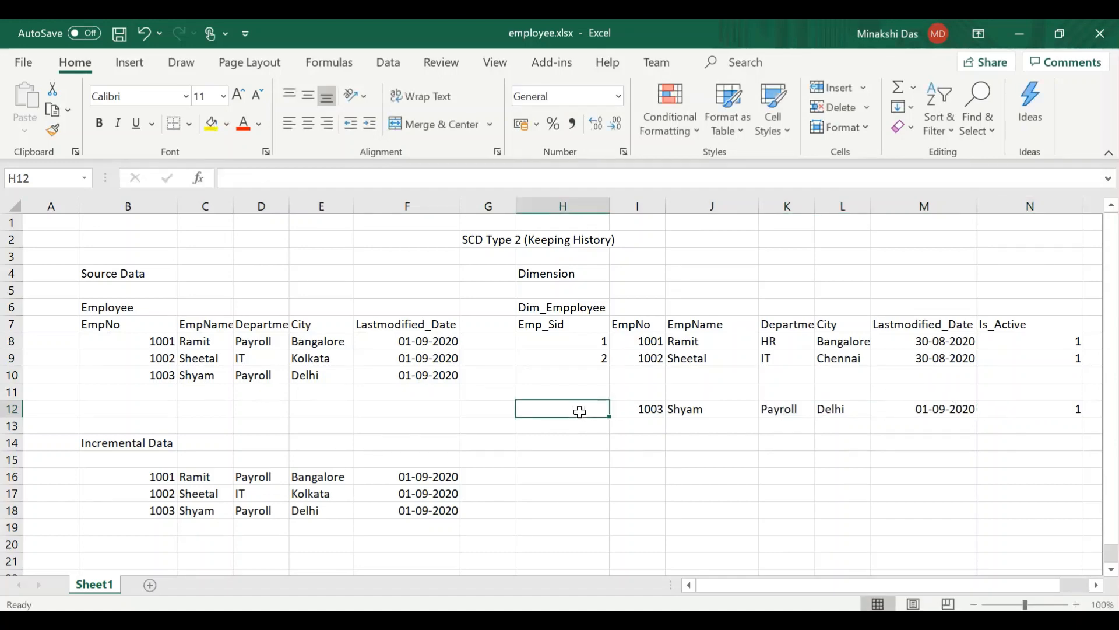
type("3")
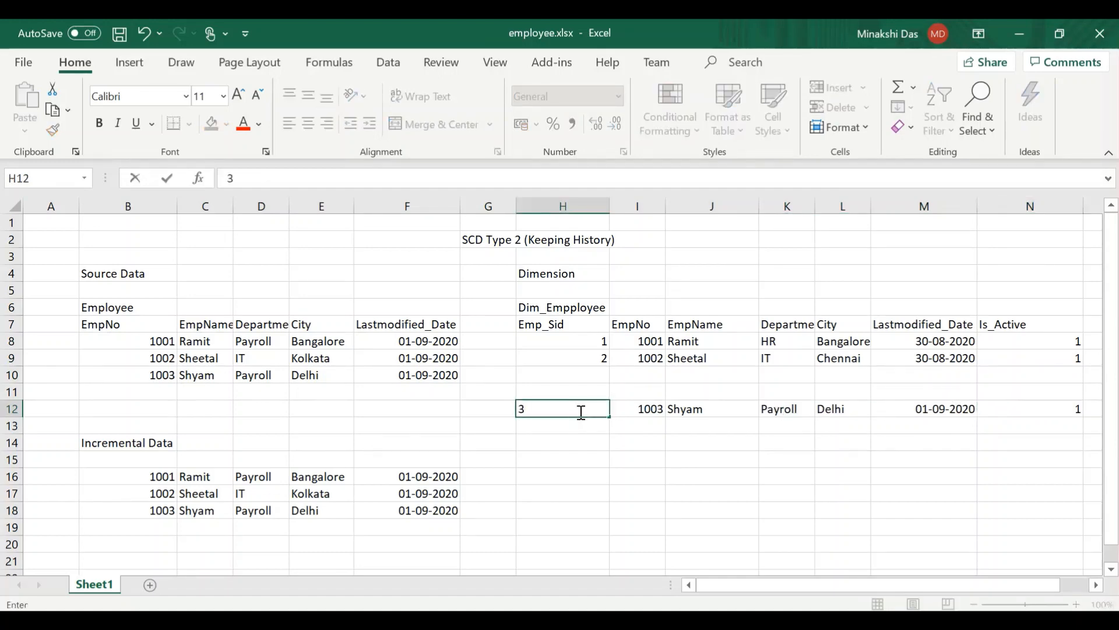
- Compare the two changed employees' Incremental Data records in B16:F17 with their existing Dim_Empployee records in I8:M9
left_click(159, 477)
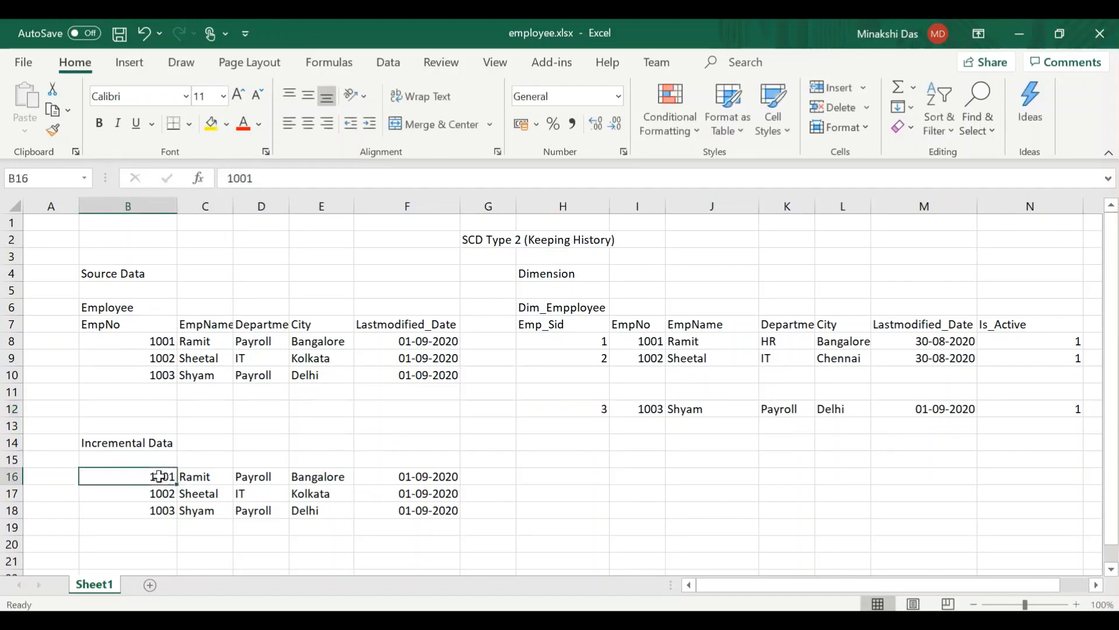
key("shift+Right")
key("shift+Right")
key("shift+Right")
key("shift+Right")
key("shift+Down")
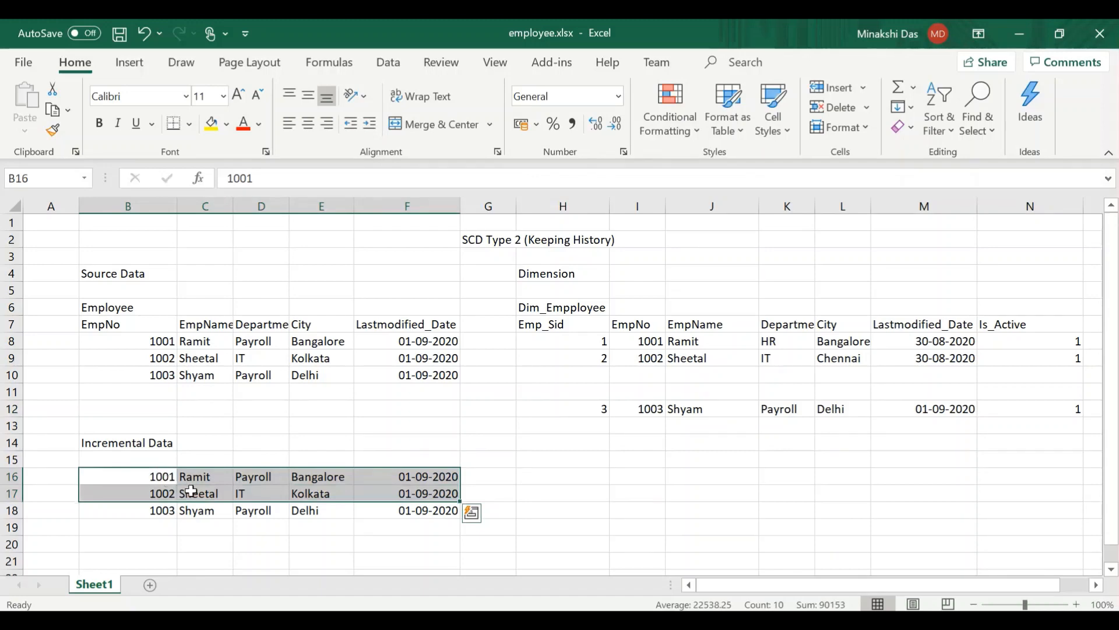
left_click(157, 479)
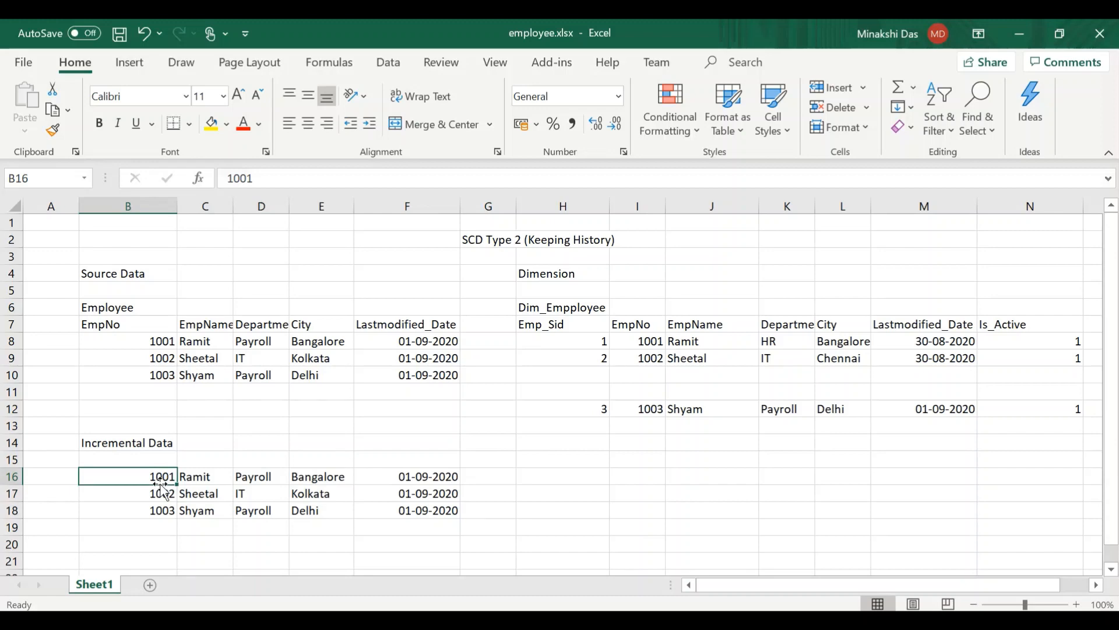
key("shift+Right")
key("shift+Right")
key("shift+Right")
key("shift+Right")
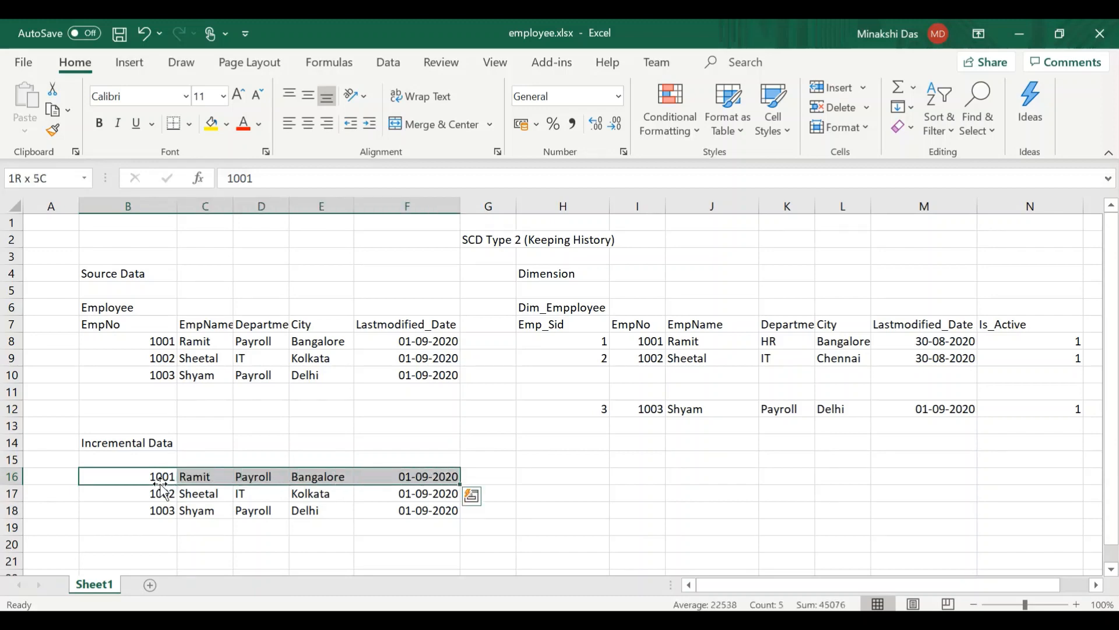
key("shift+Down")
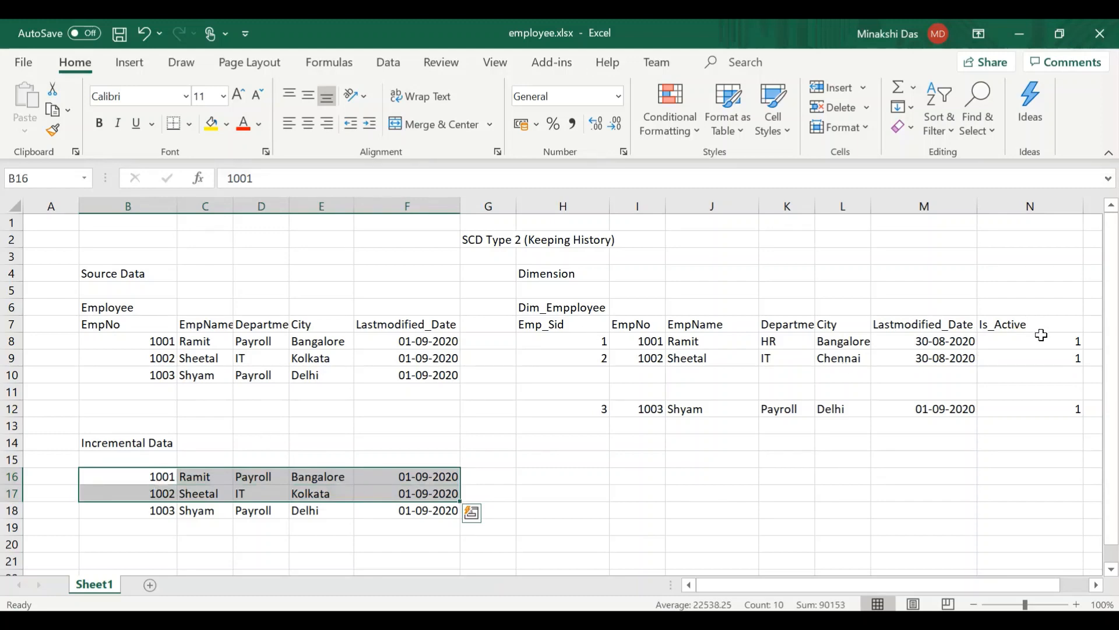
left_click(655, 341)
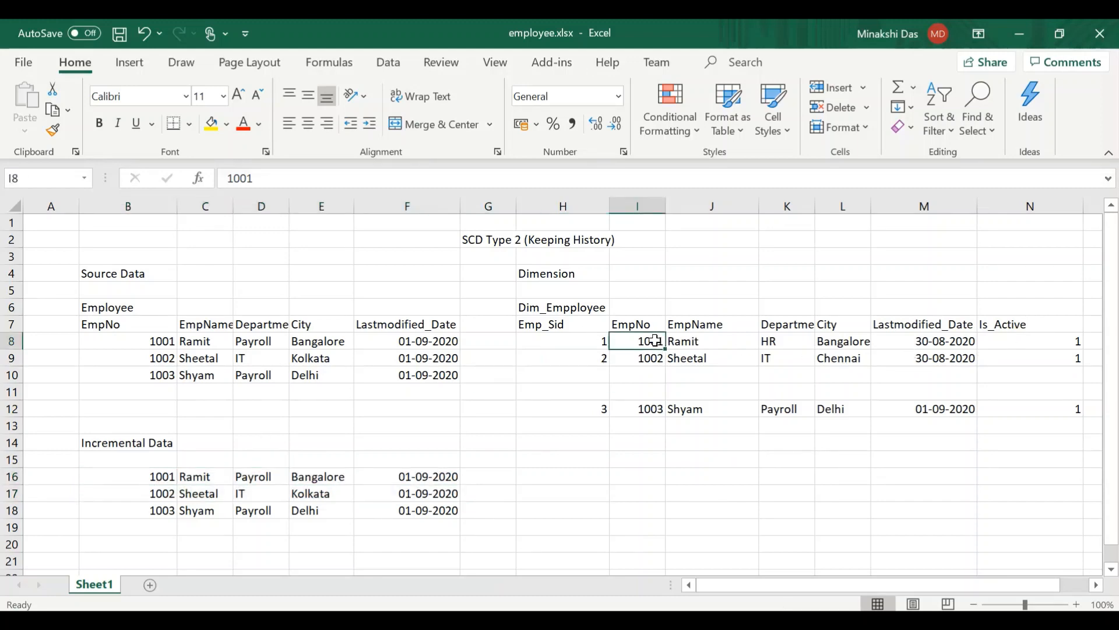
key("shift+Right")
key("shift+Right")
key("shift+Right")
key("shift+Right")
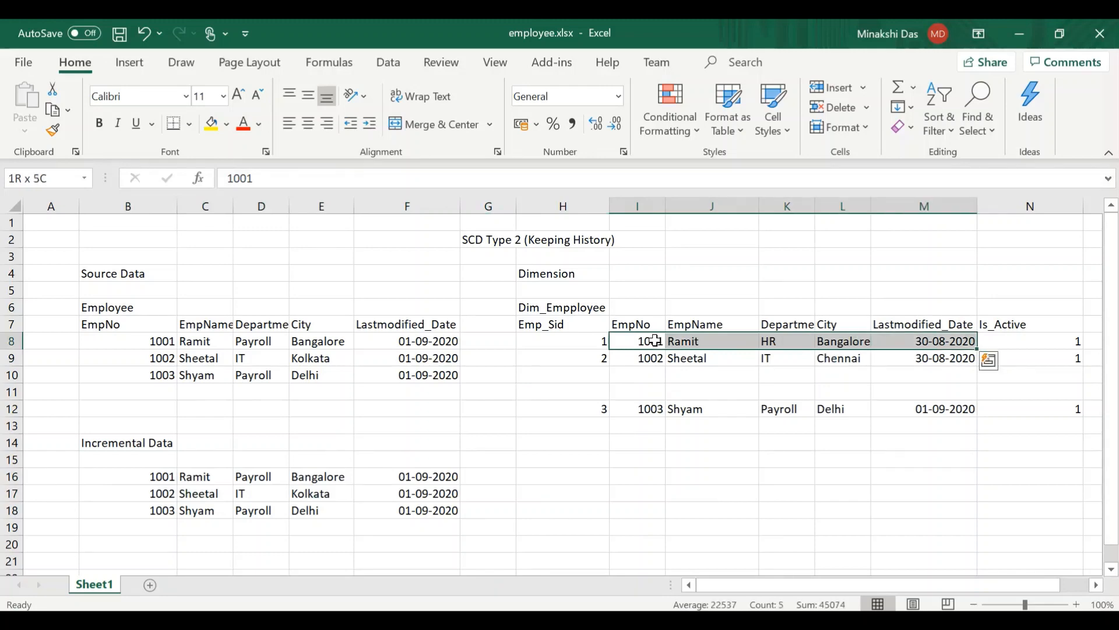
key("shift+Down")
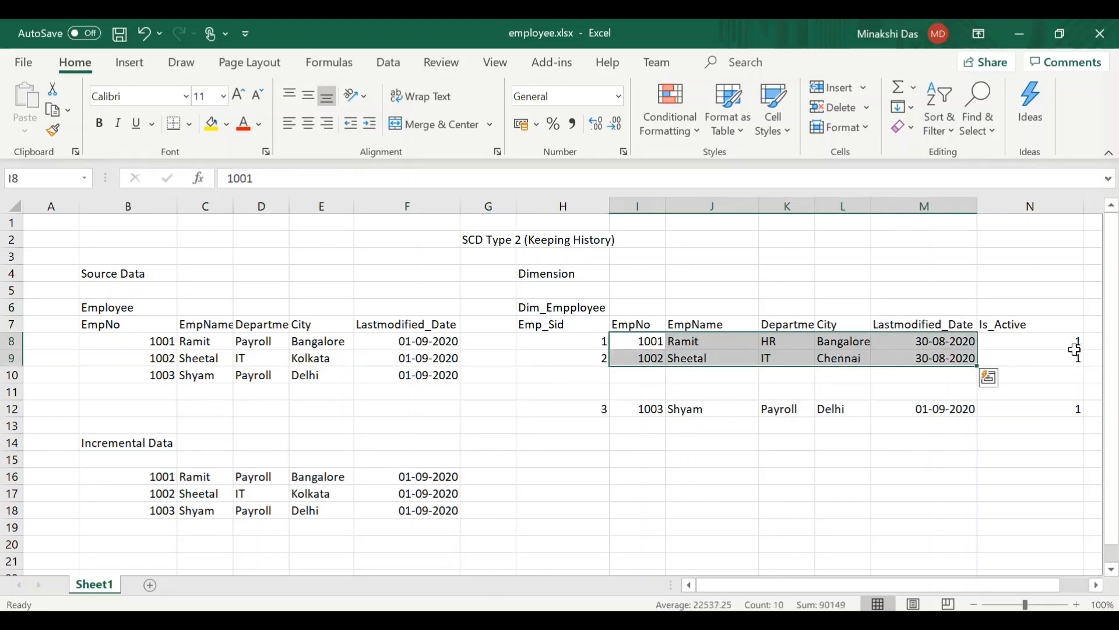
left_click(1056, 346)
- Copy the two changed employee records in B16:F17 from Incremental Data into the Dim_Empployee table, starting at cell I13
left_click(142, 487)
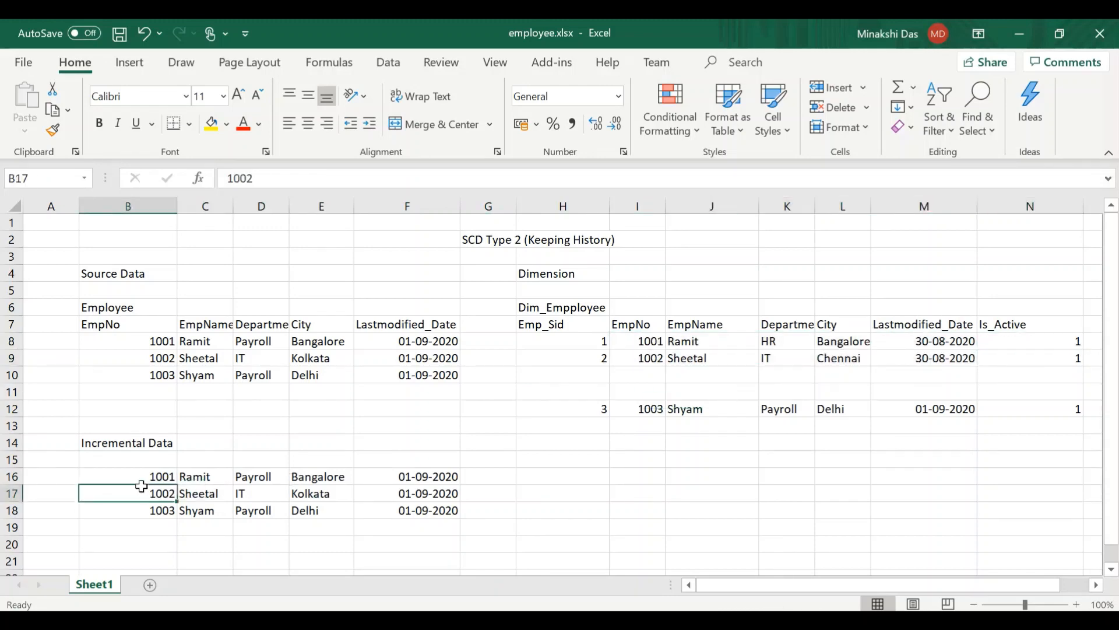
left_click(129, 478)
key("shift+Right")
key("shift+Right")
key("shift+Right")
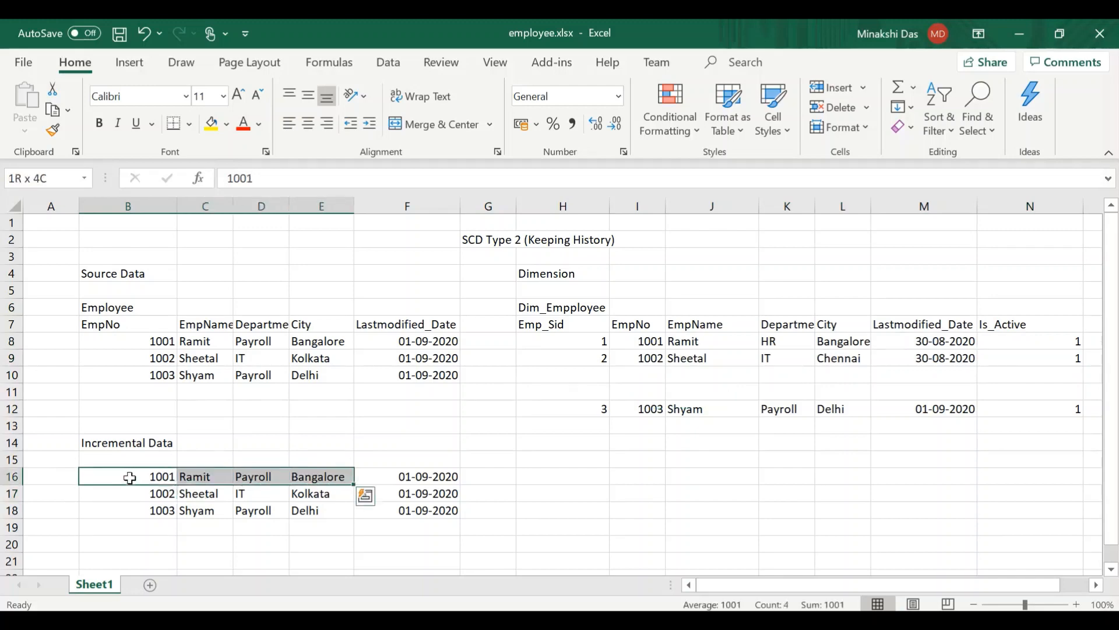
key("shift+Right")
key("shift+Down")
key("ctrl+c")
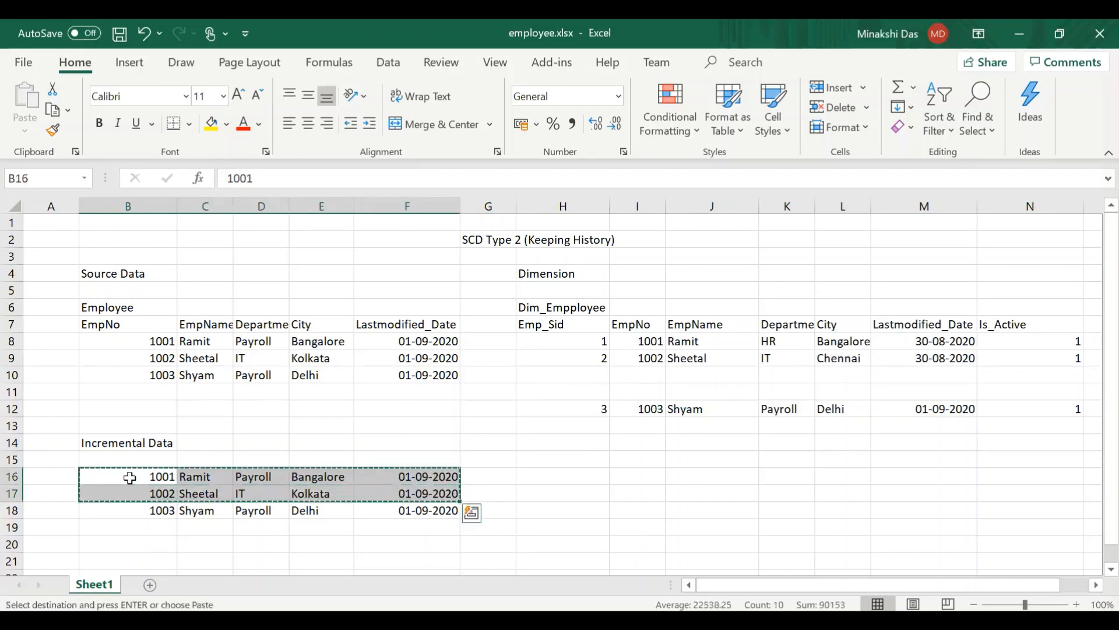
left_click(636, 425)
key("ctrl+v")
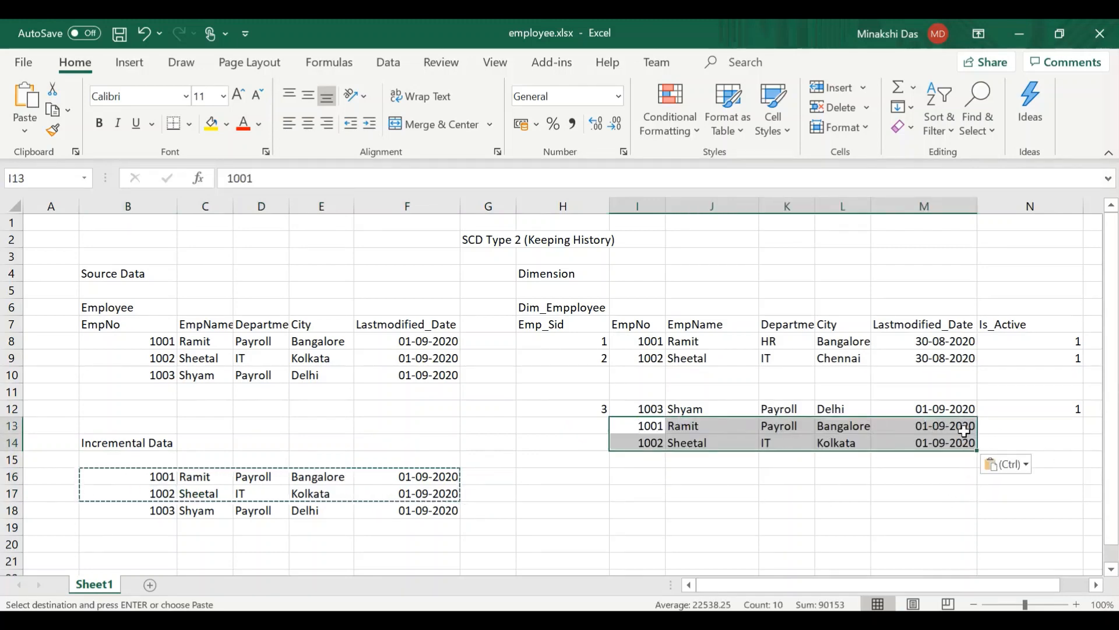
- Set Is_Active to 1 in N13 and N14, and enter Emp_Sid 4 in H13 and 5 in H14
left_click(1024, 432)
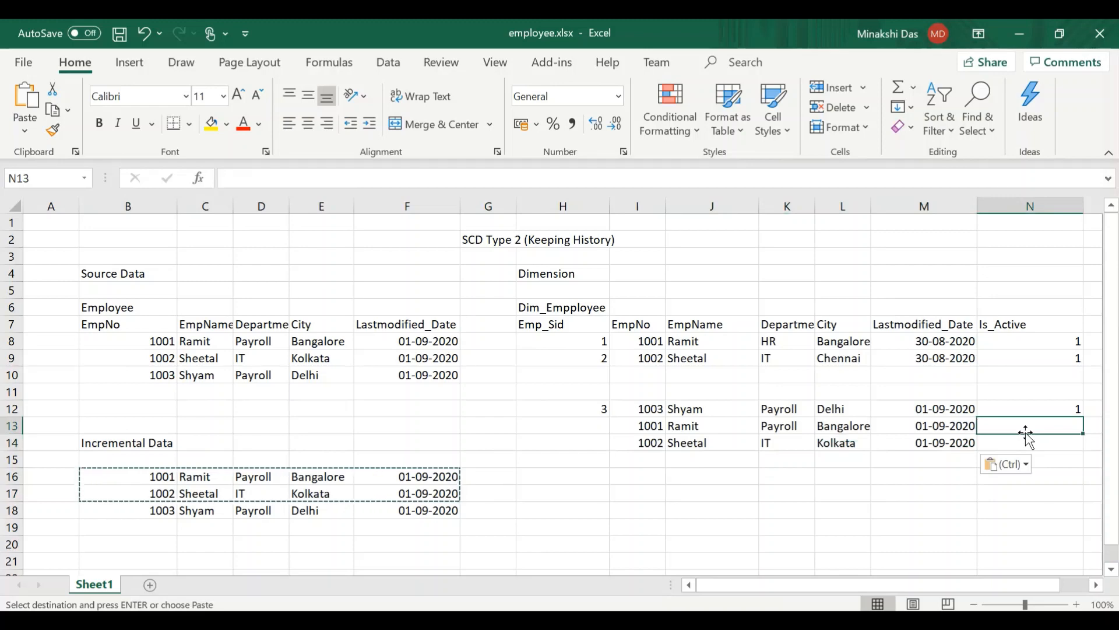
type("1")
key("Return")
type("1")
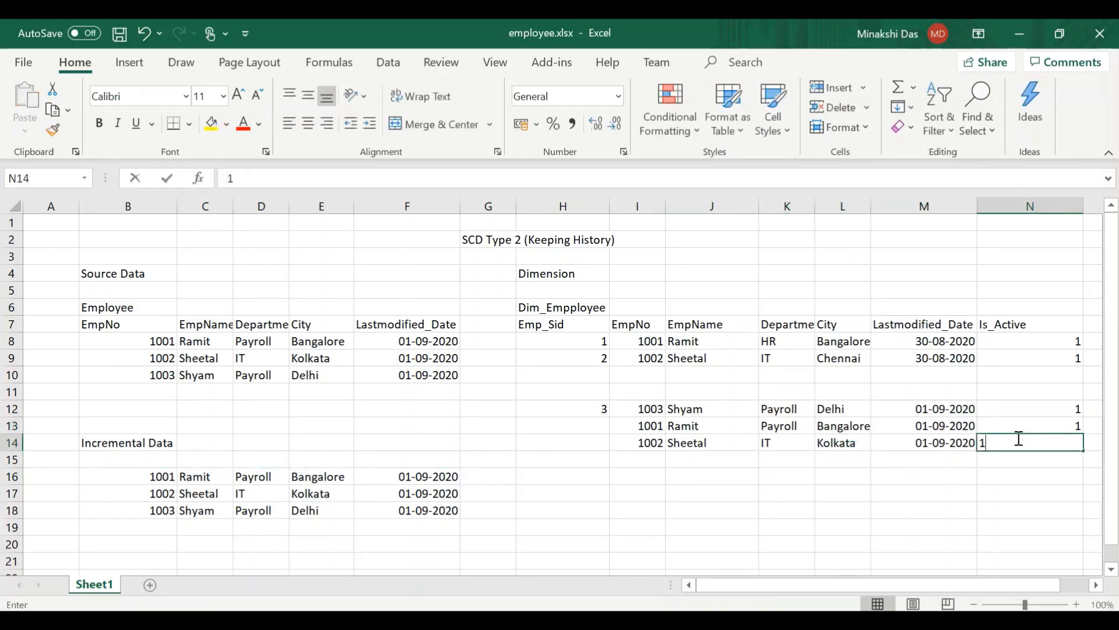
left_click(582, 428)
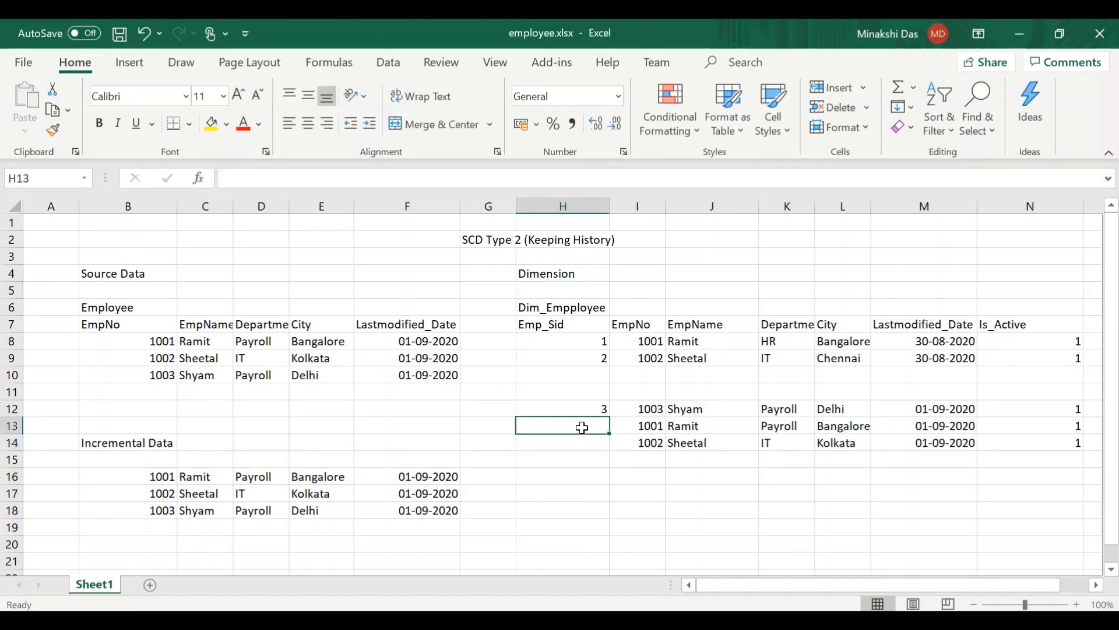
type("4")
key("Return")
type("5")
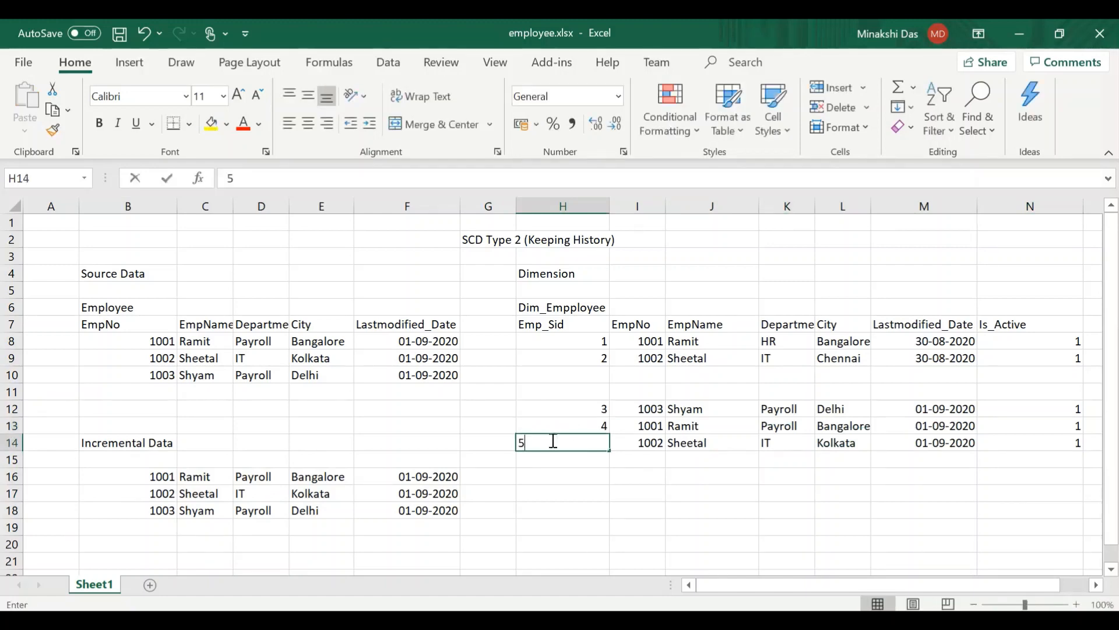
left_click(612, 494)
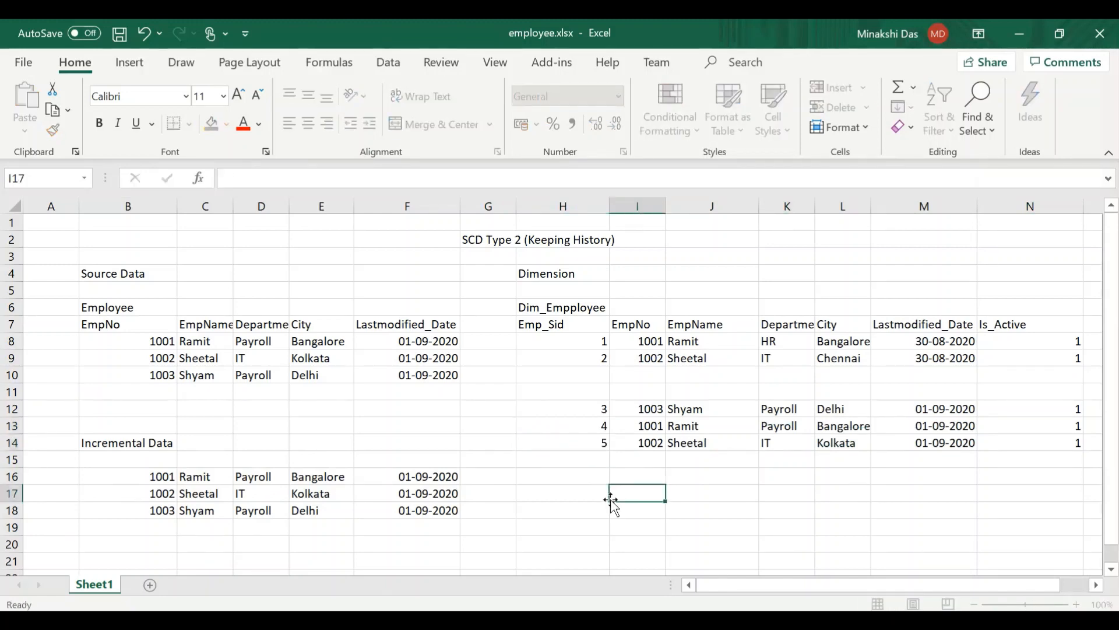
- Set Is_Active to 0 in N8 and N9 for the two old versions of the changed dimension records
left_click(578, 344)
key("shift+Right")
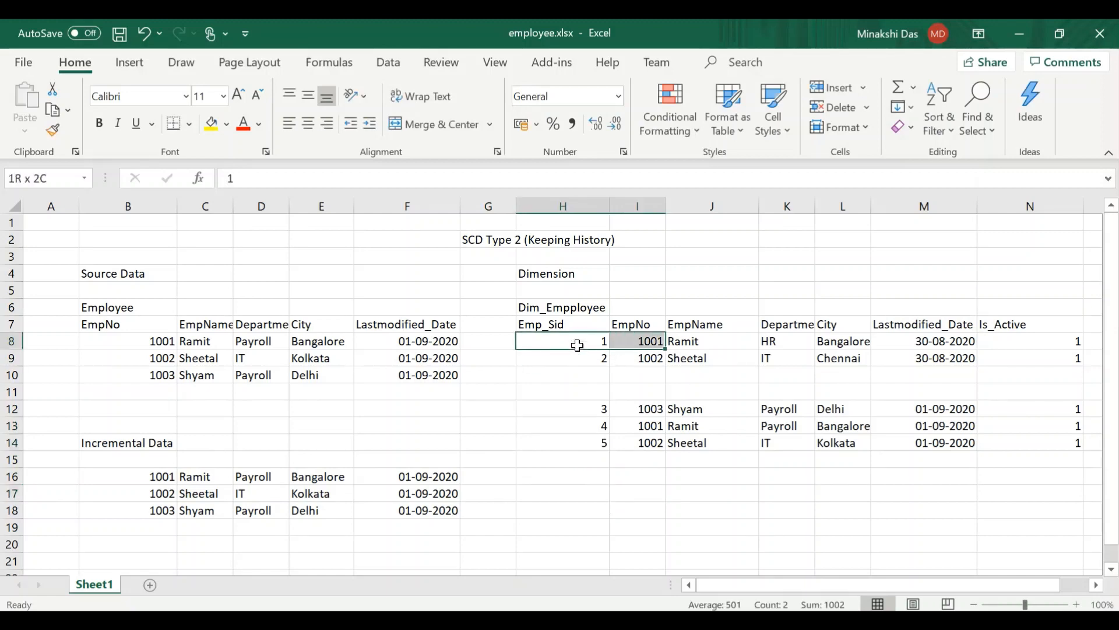
key("shift+Right")
key("shift+Right")
key("shift+Right")
key("shift+Right")
key("shift+Right")
key("shift+Down")
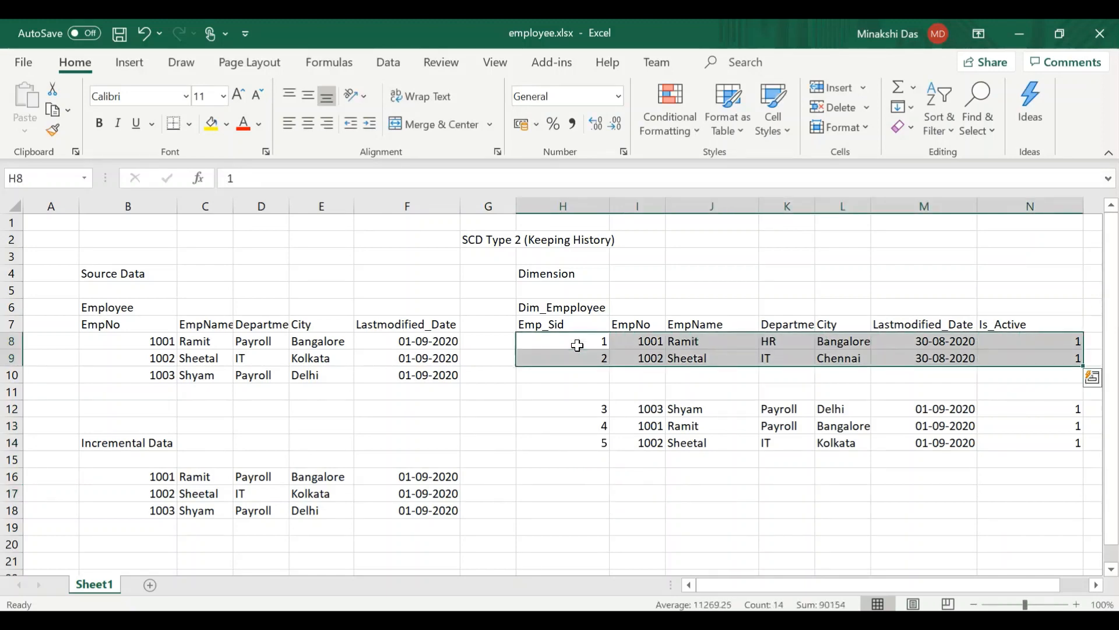
left_click(1037, 346)
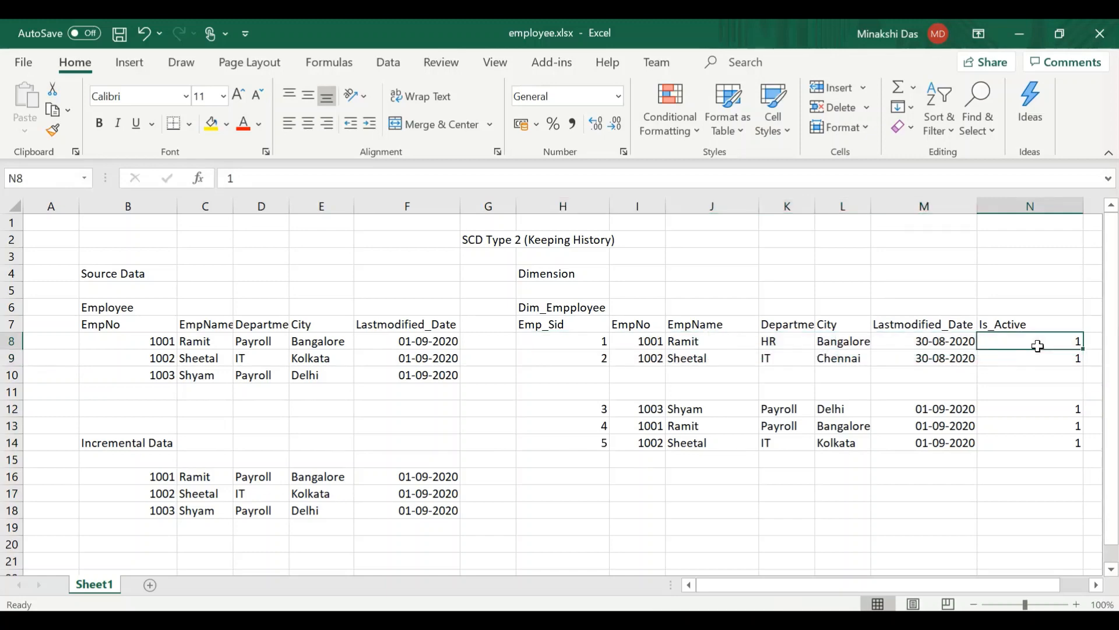
type("0")
left_click(1024, 360)
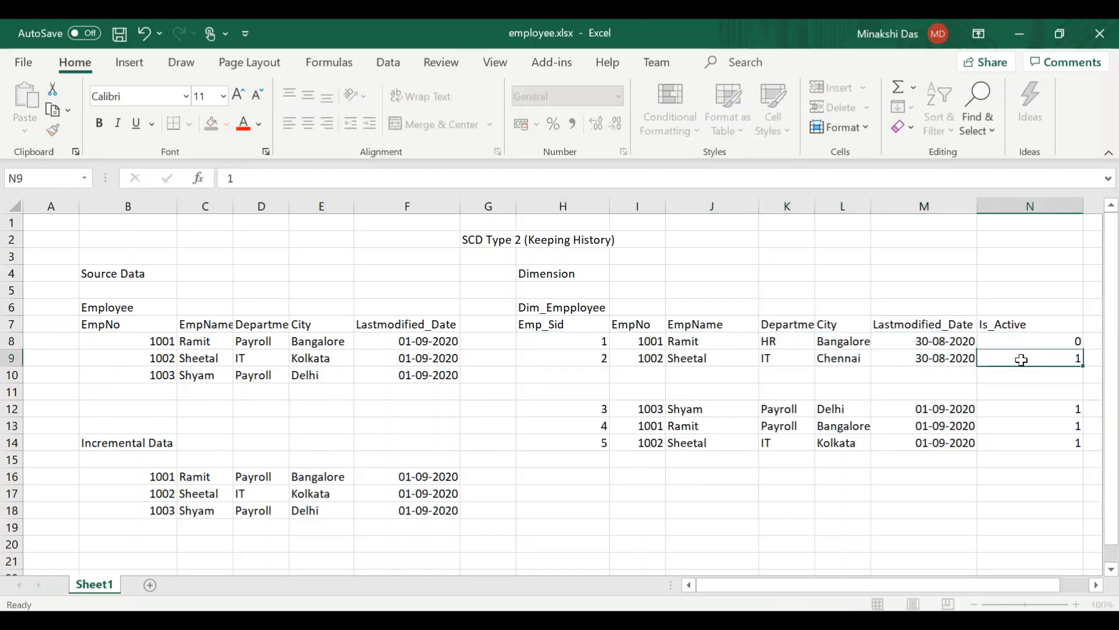
type("0")
left_click(967, 496)
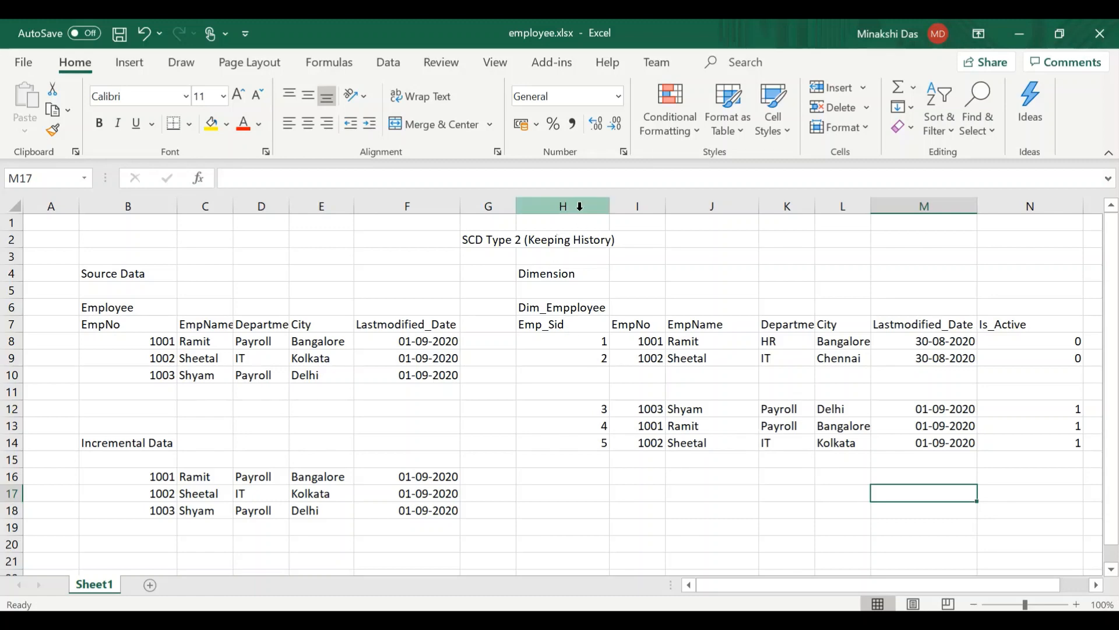
- Examine the Emp_Sid and EmpNo columns, and the Emp_Sid and Is_Active values of the new dimension records in rows 12 to 14
left_click(575, 199)
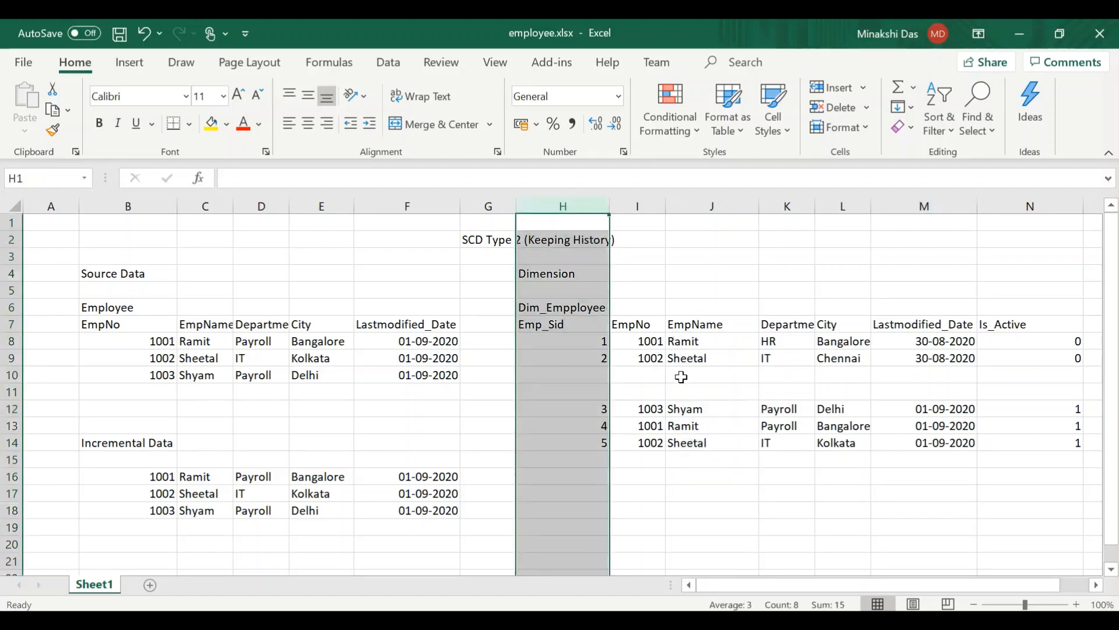
left_click(645, 199)
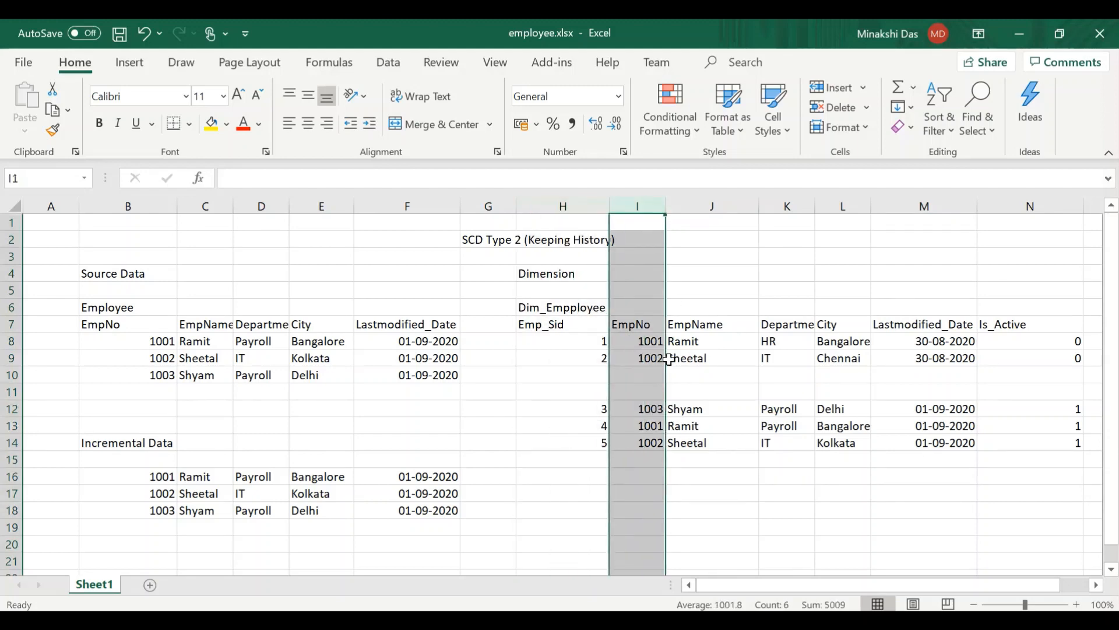
left_click(711, 520)
left_click(543, 404)
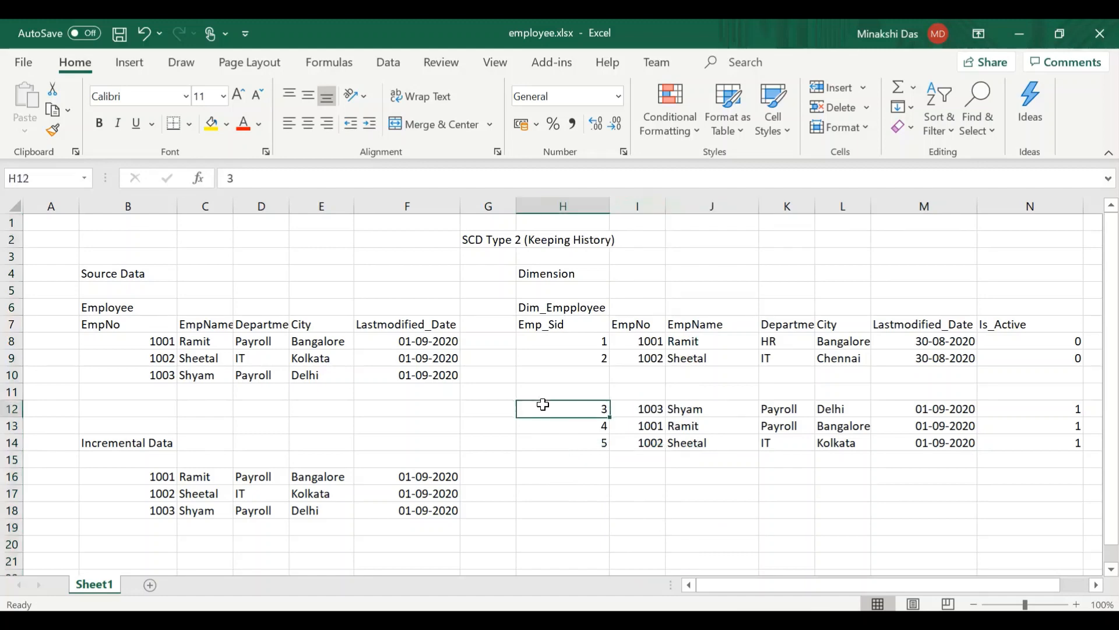
key("shift+Down")
key("shift+Down")
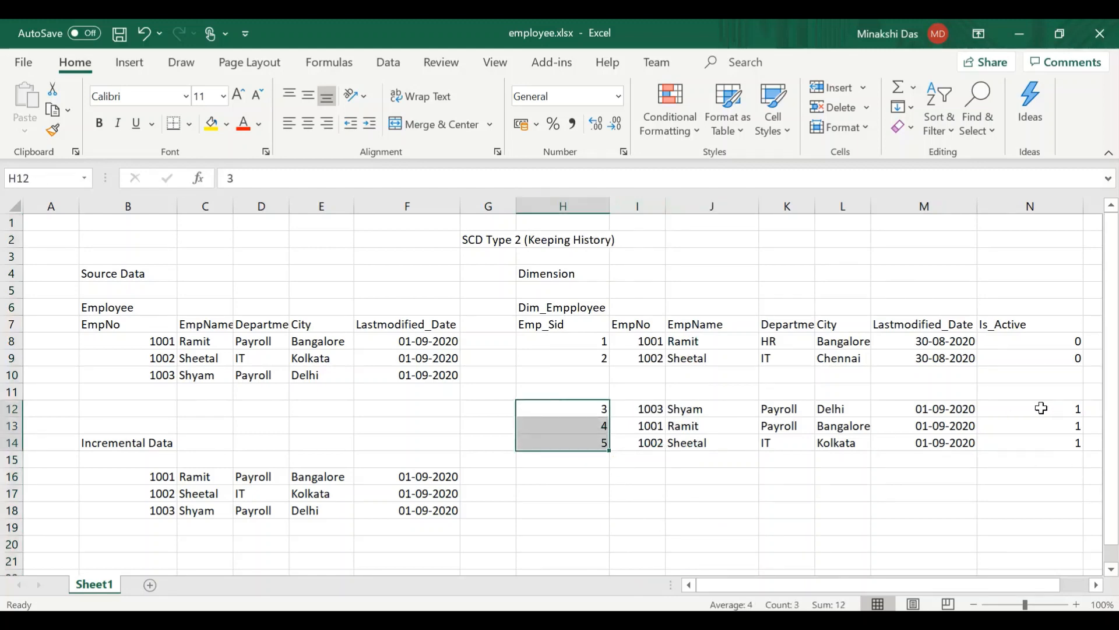
key("shift+Down")
key("shift+Down")
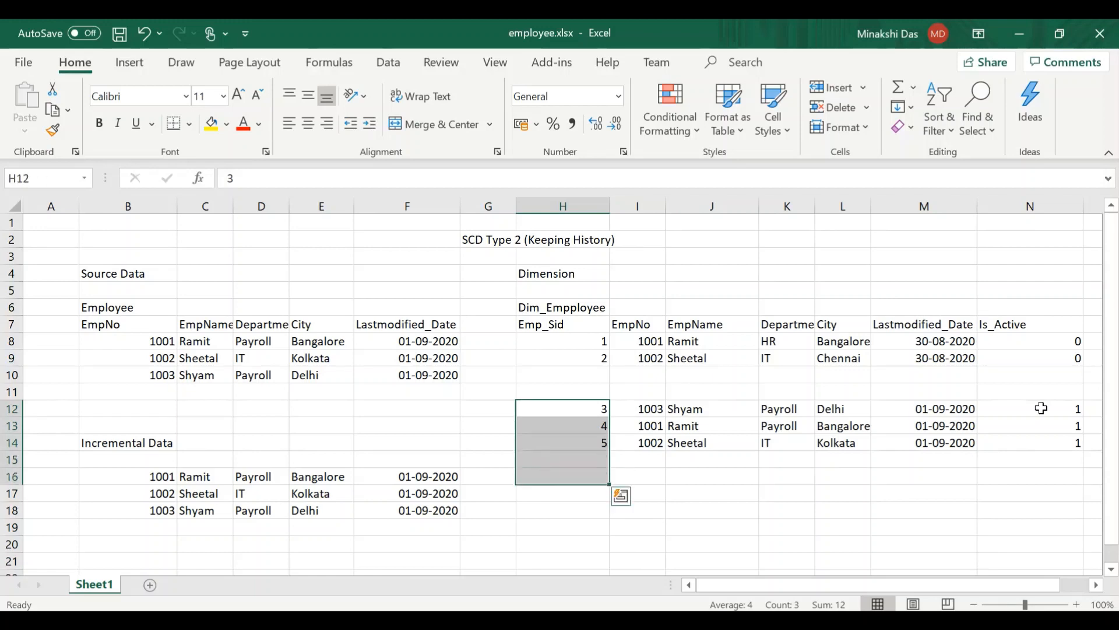
left_click(1041, 407)
key("shift+Down")
key("shift+Down")
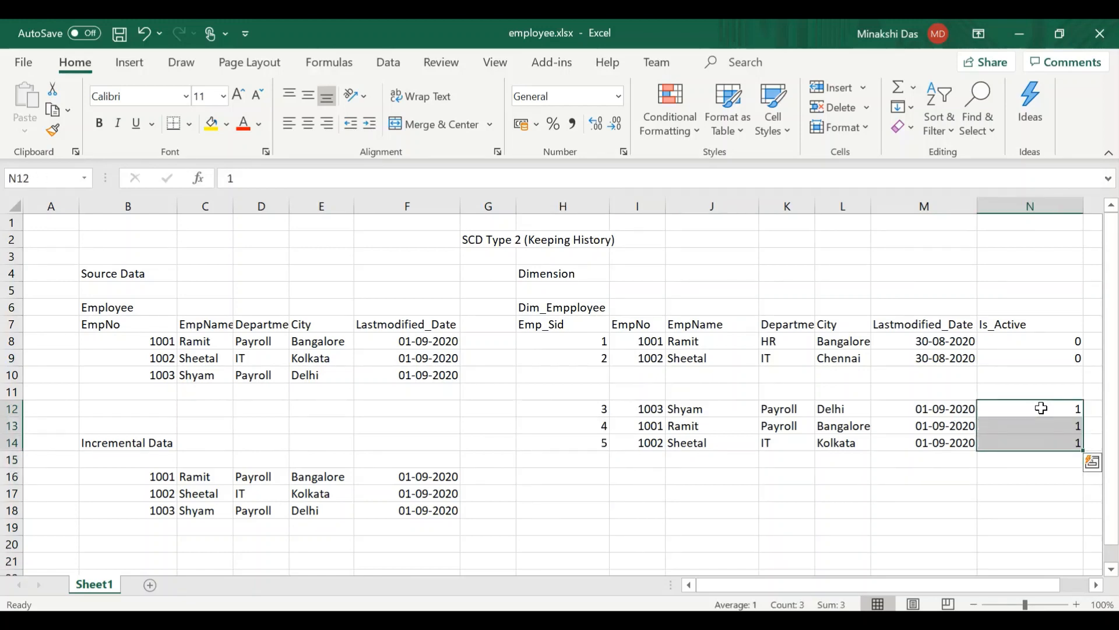
left_click(823, 514)
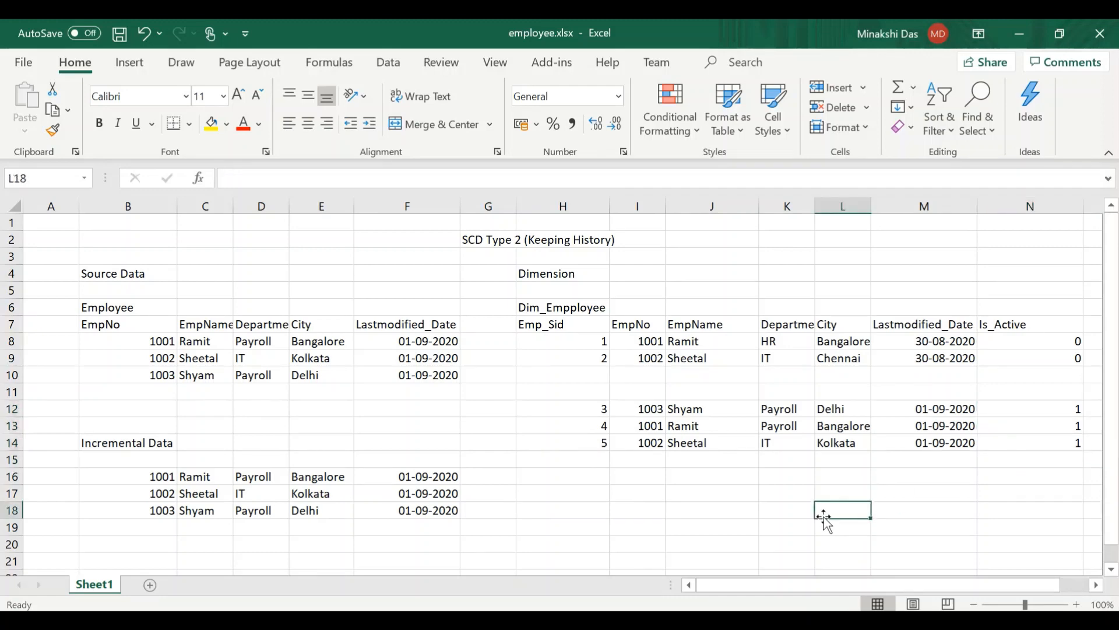
- Review the SCD Type 2 title and compare the first employee's old dimension record in row 8 with the new version in row 13
double_click(486, 239)
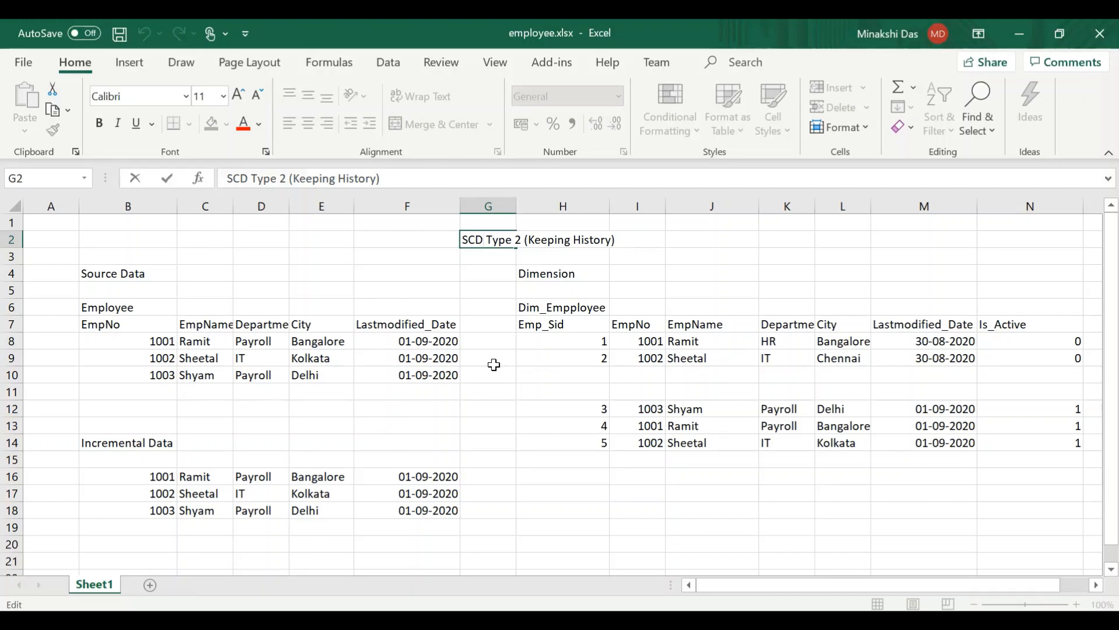
left_click(696, 344)
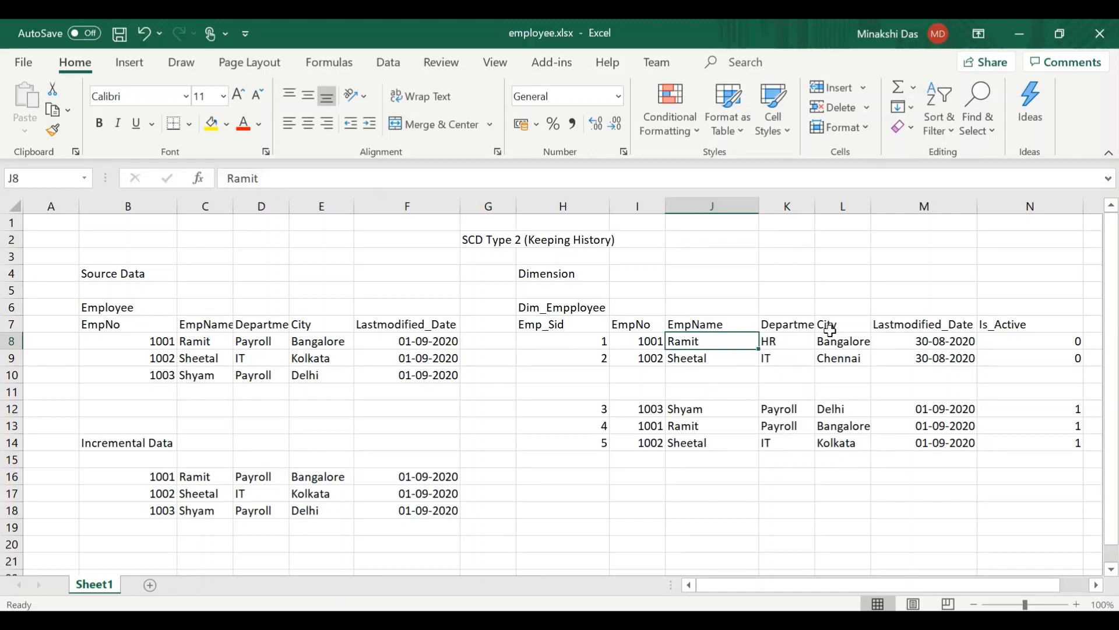
left_click(947, 342)
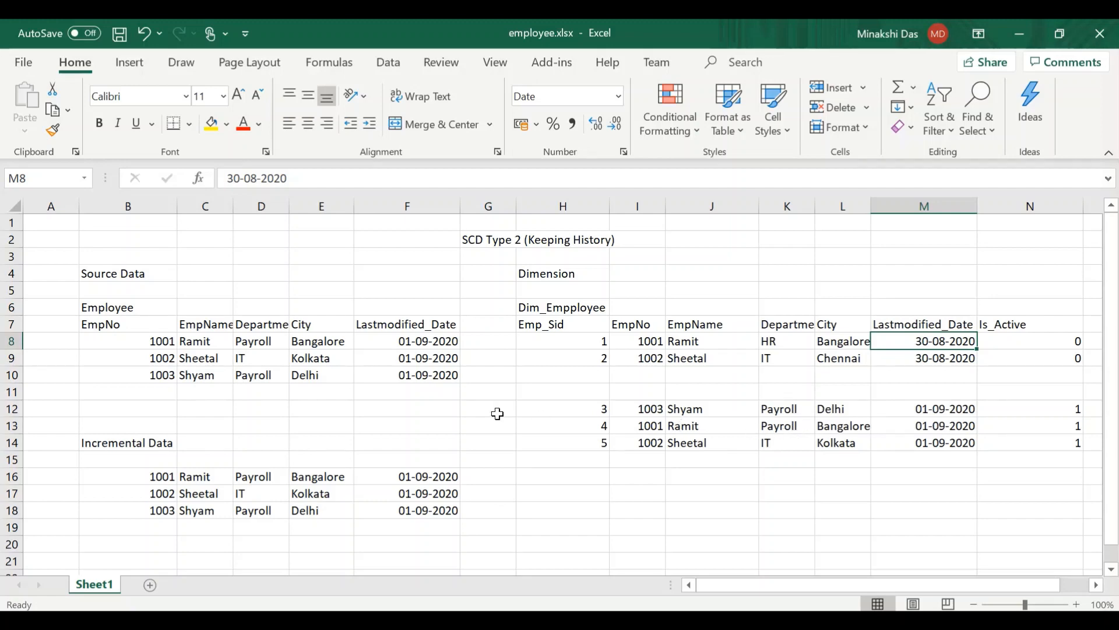
left_click(12, 426)
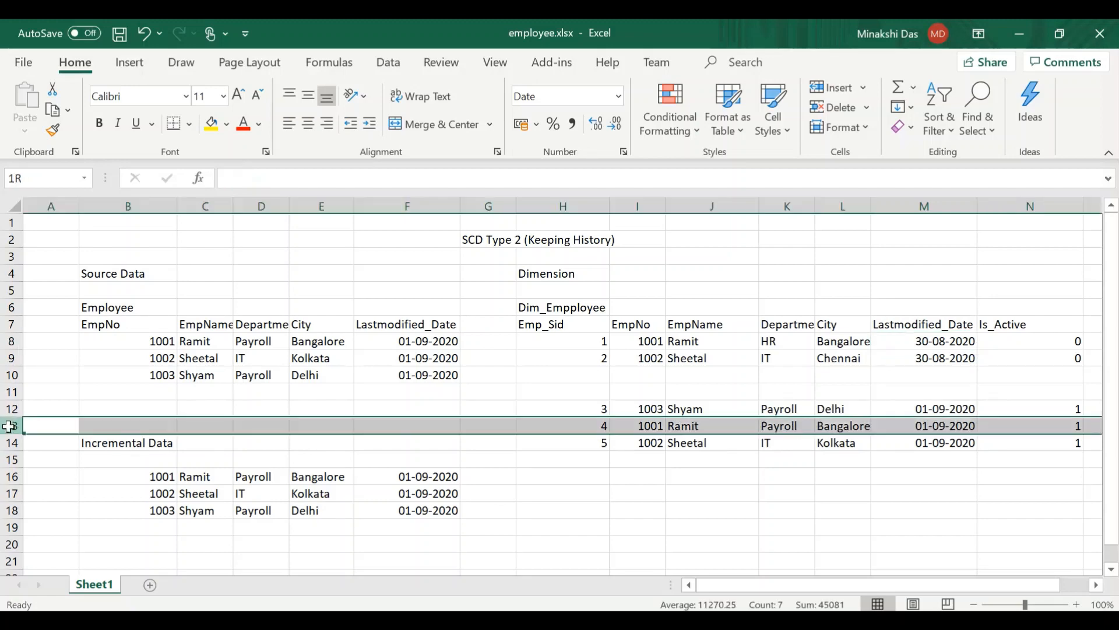
left_click(684, 417)
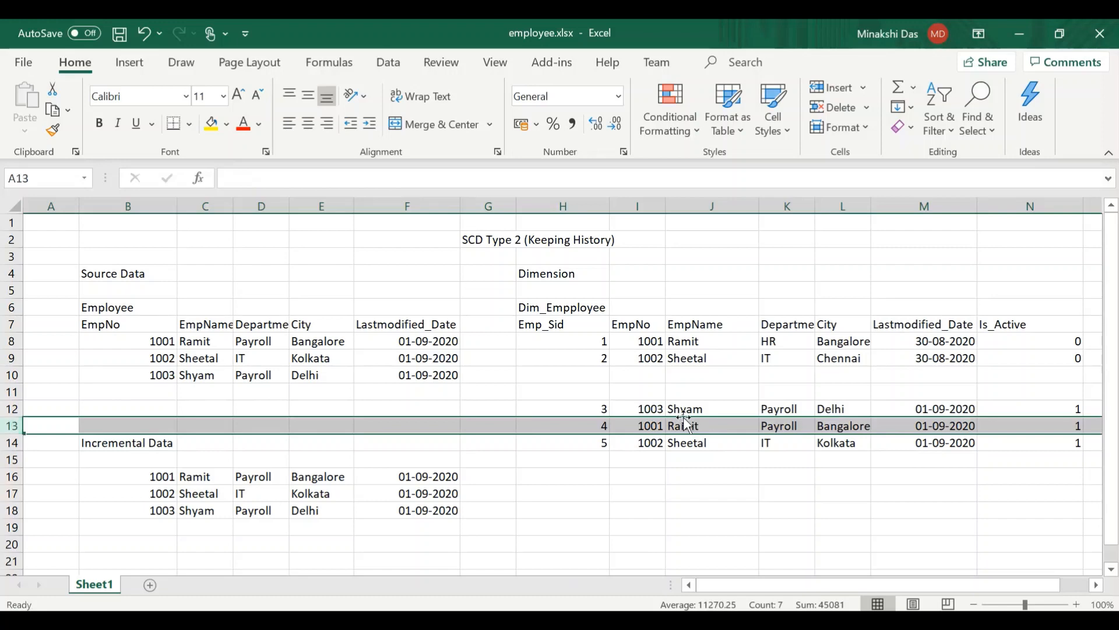
left_click(686, 424)
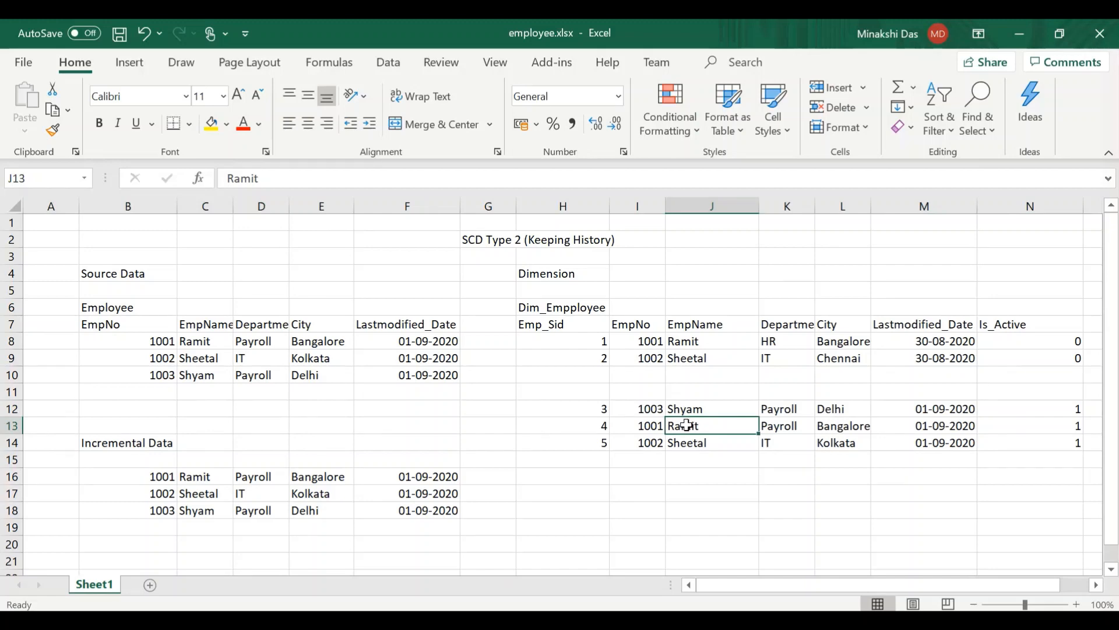
left_click(541, 341)
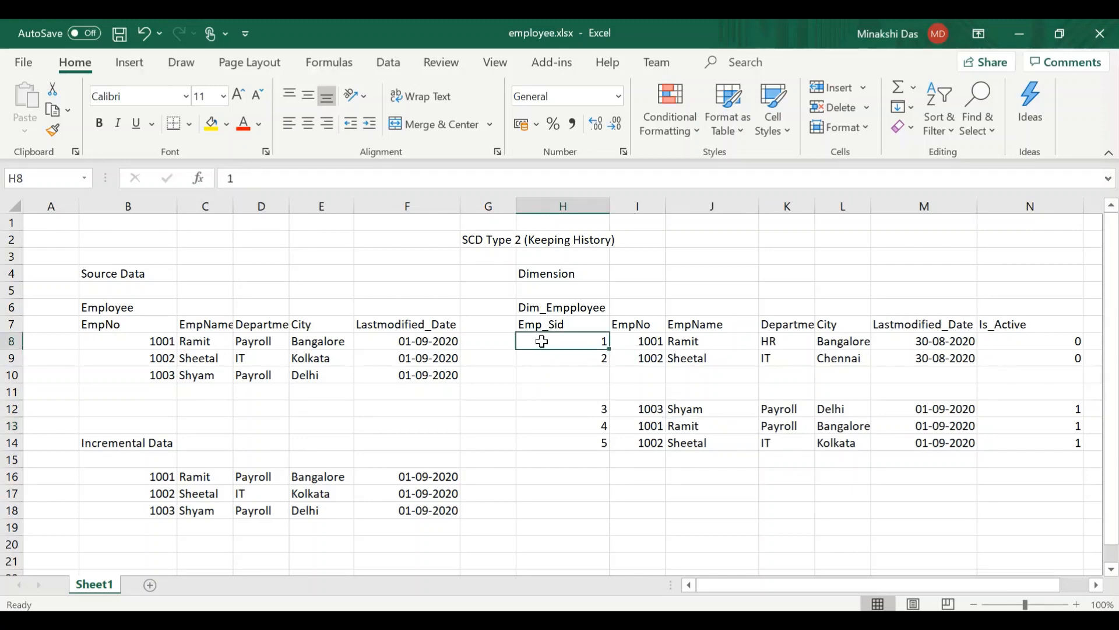
- Switch from the employee workbook to Azure Data Factory in the browser and open pipeline1
left_click(679, 491)
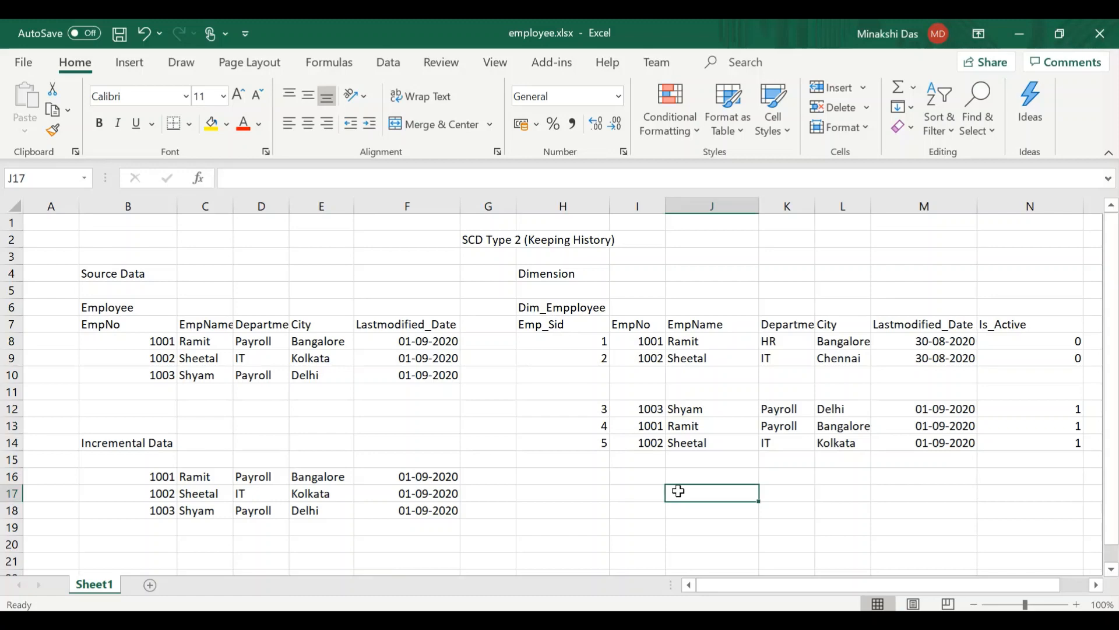
left_click(791, 491)
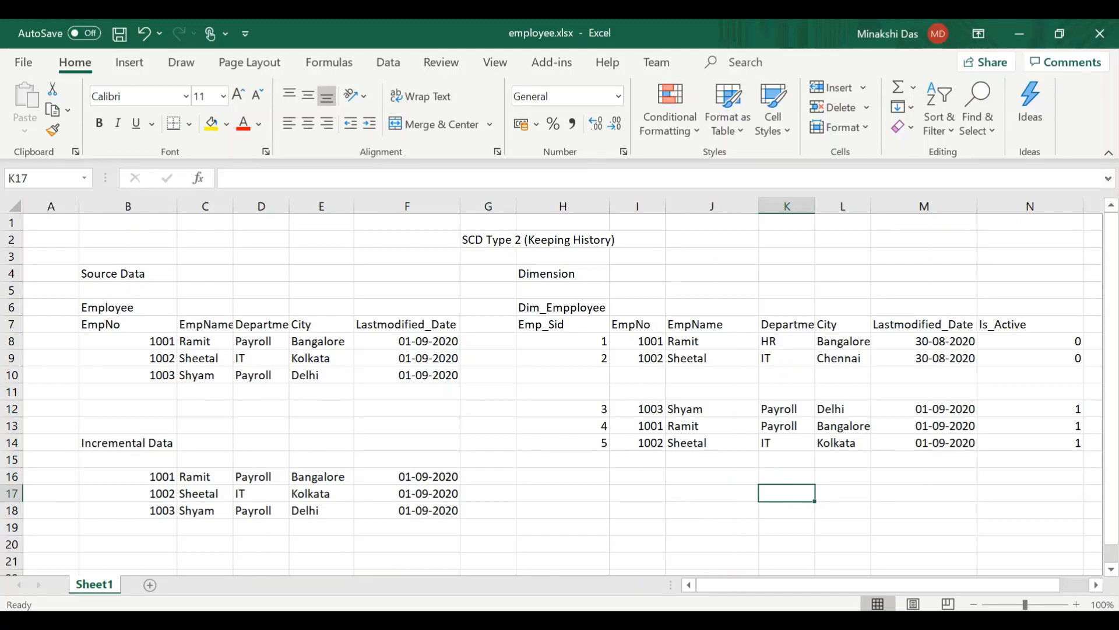
key("alt+Tab")
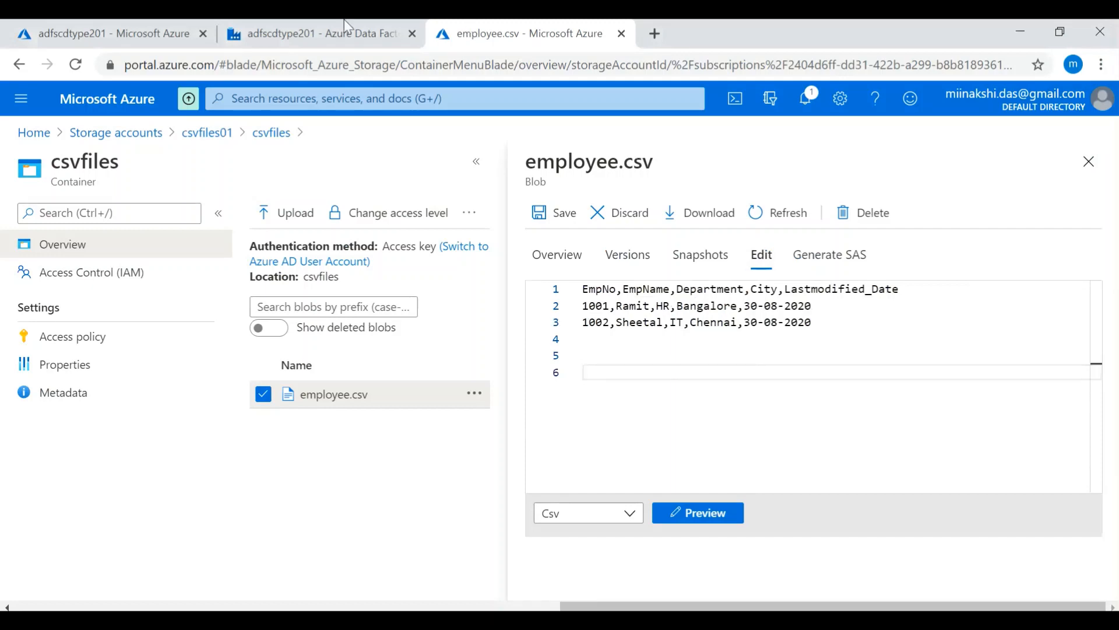
left_click(305, 21)
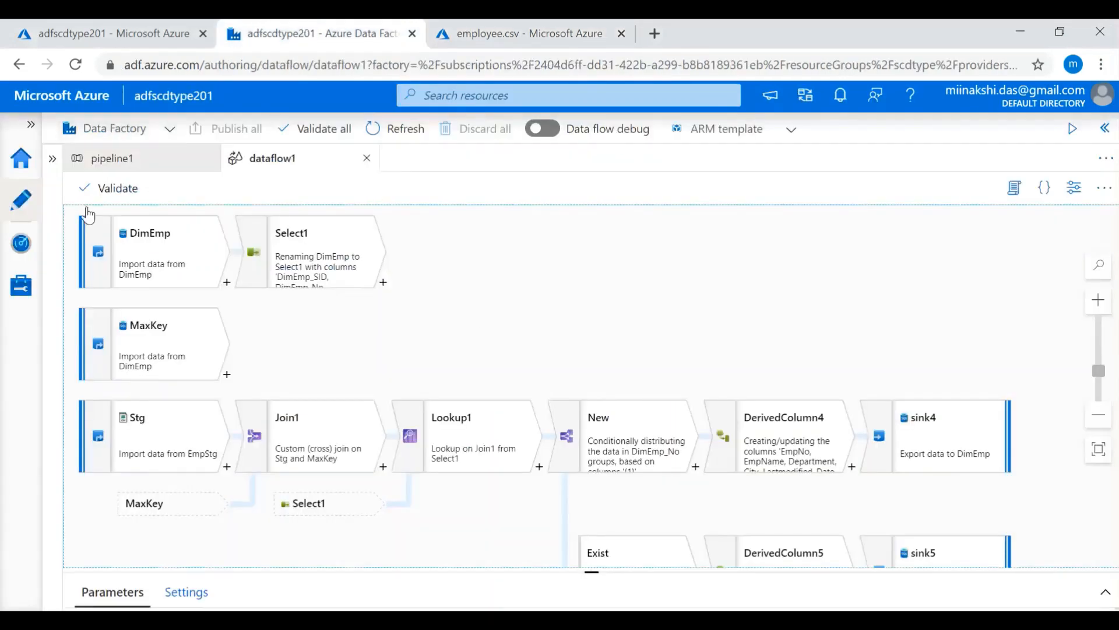
left_click(95, 158)
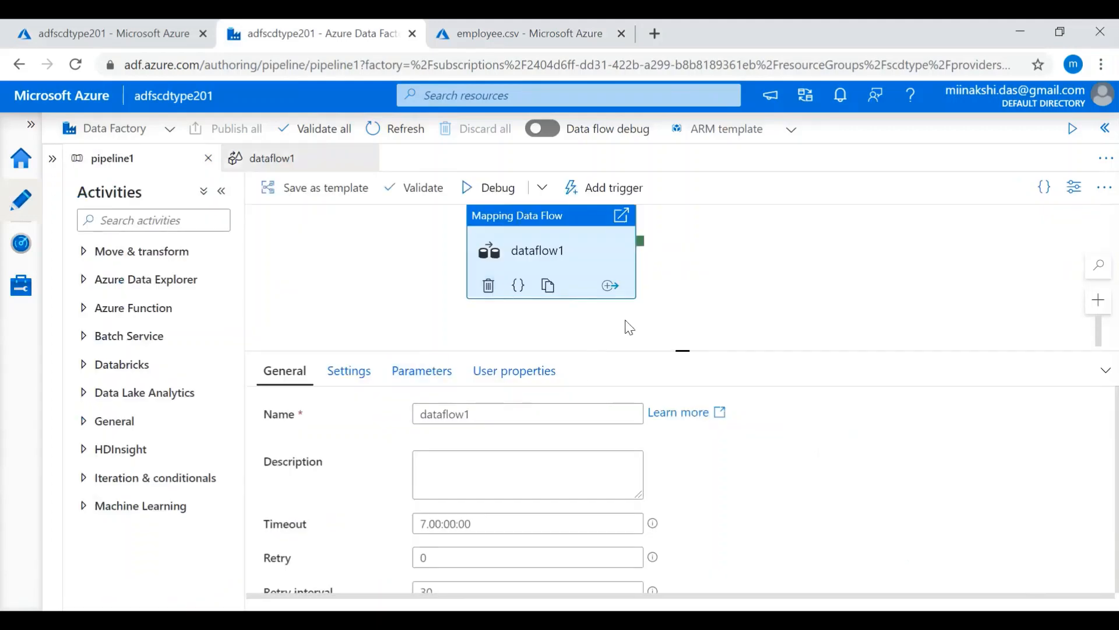
left_click(815, 296)
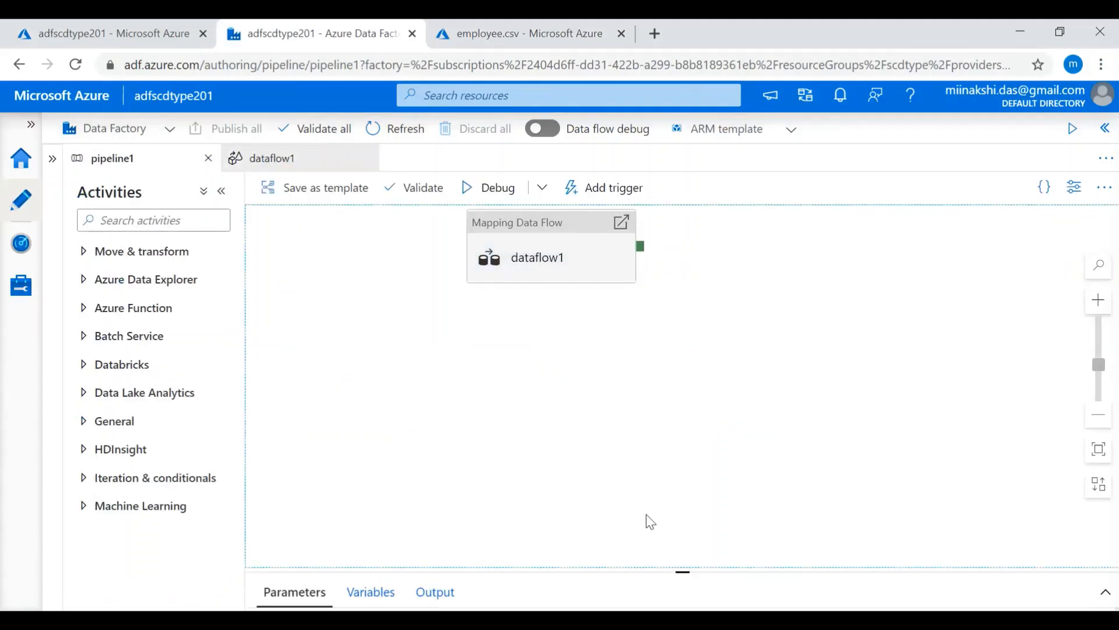
- Switch to SQL Server Management Studio and remove the commented-out delete and update statements below the Dim_Employee select query
mouse_move(570, 619)
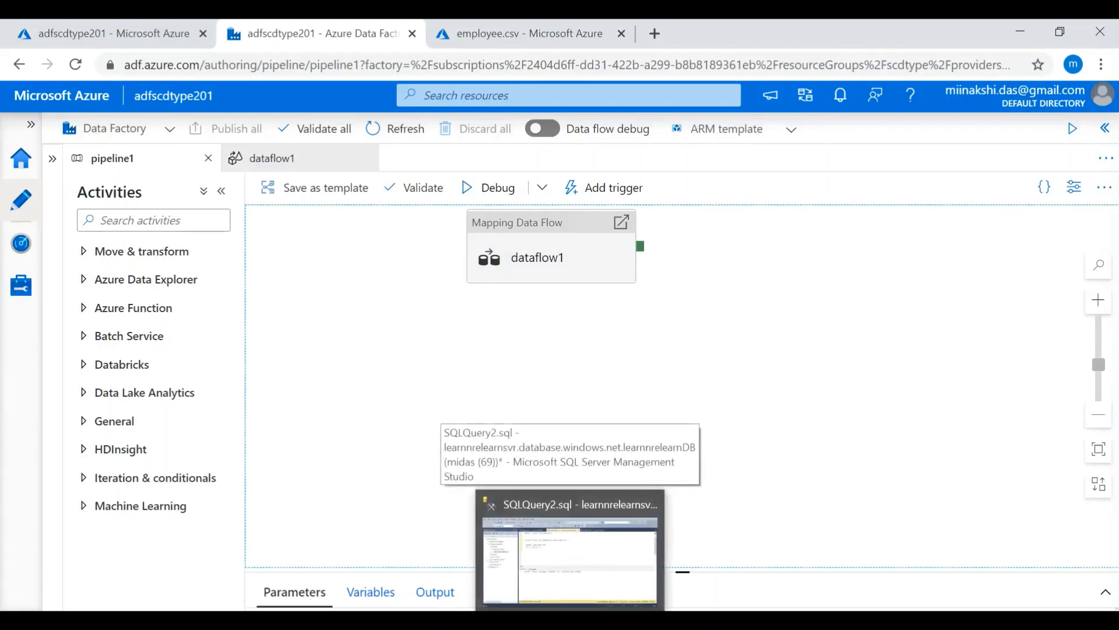
left_click(570, 559)
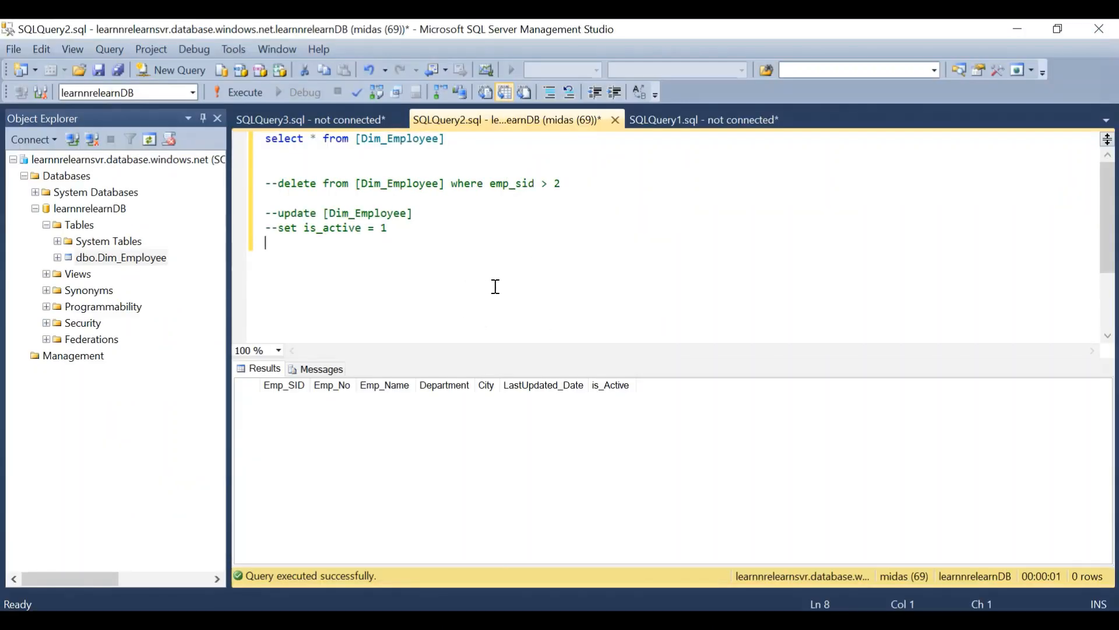
left_click_drag(495, 286, 266, 173)
key("Delete")
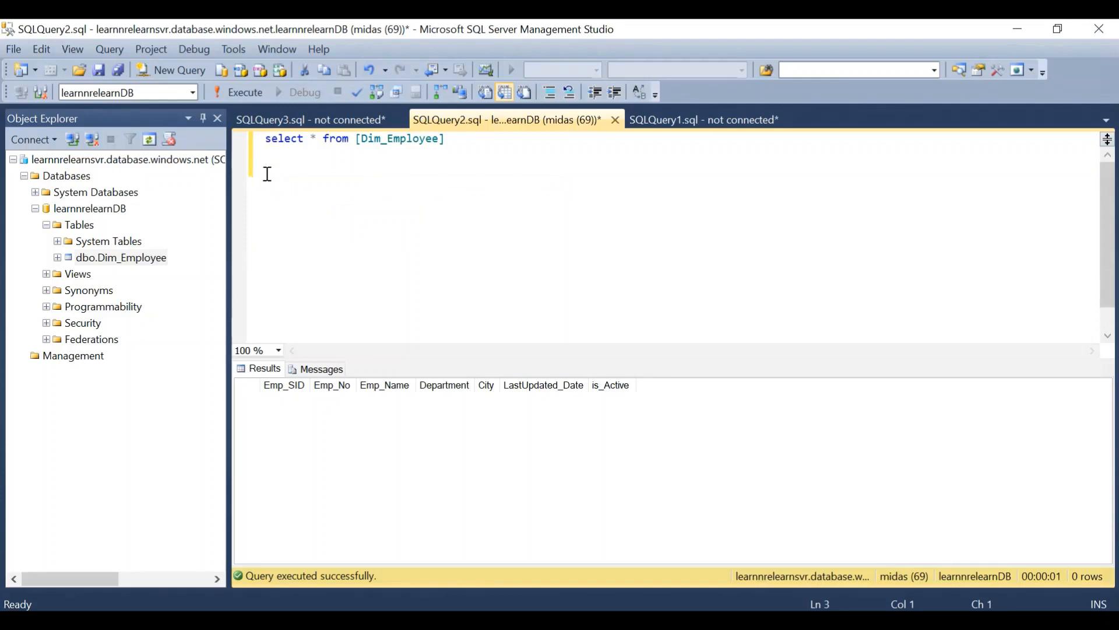
- Run the select query on the Dim_Employee table to check its contents
left_click(358, 140)
double_click(438, 140)
left_click(508, 167)
left_click(237, 94)
- Switch to the browser, review the two data rows of employee.csv in the csvfiles container, and close the blob editor
left_click(636, 621)
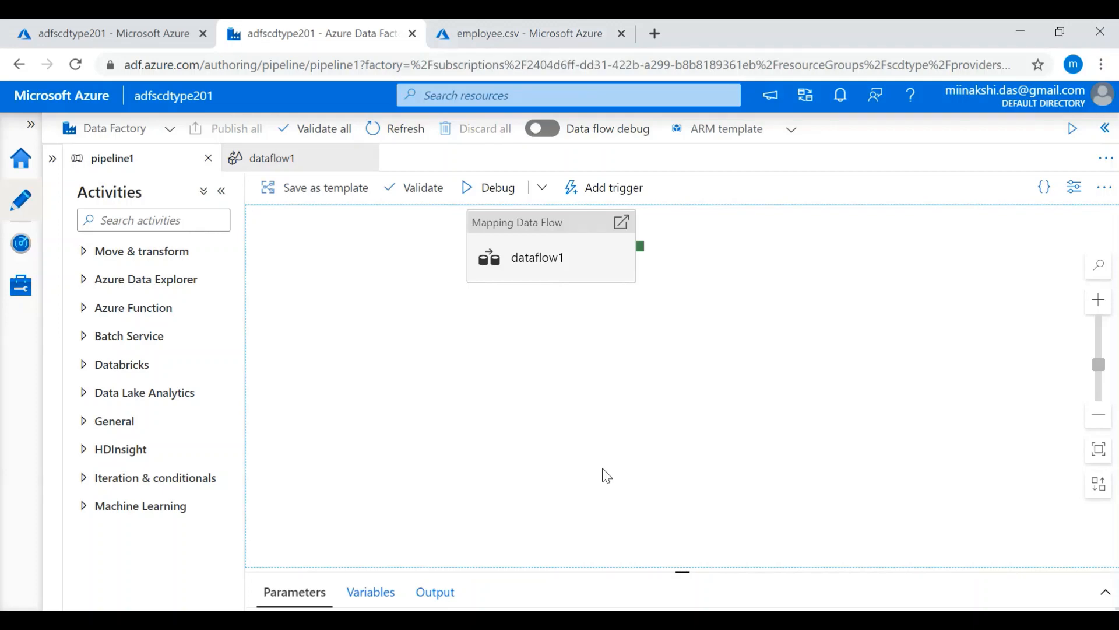
left_click(501, 33)
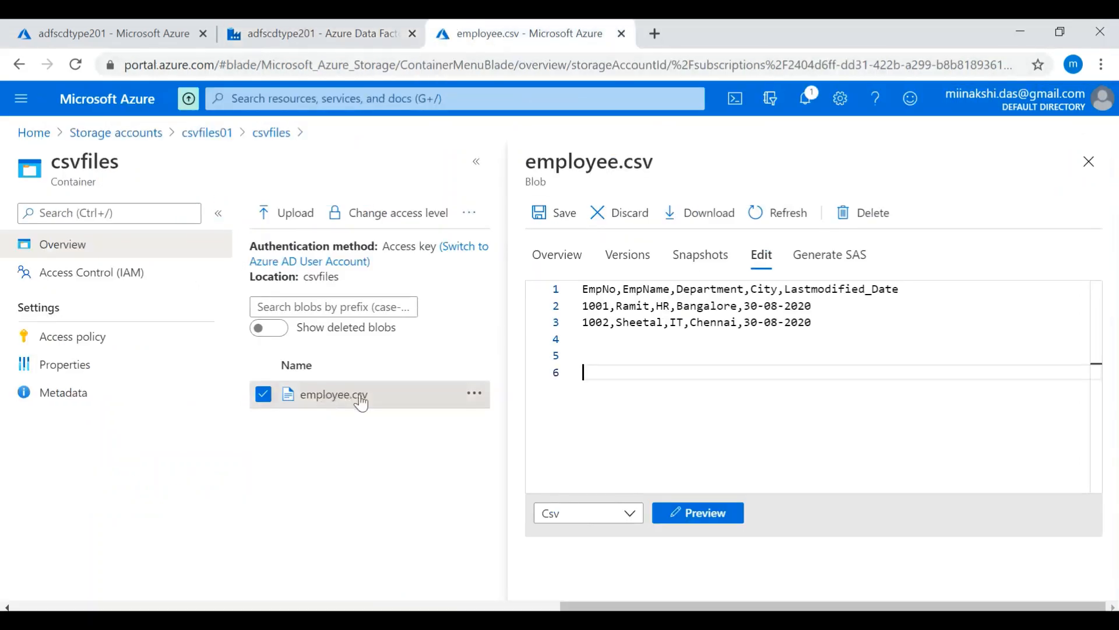
left_click_drag(822, 323, 577, 315)
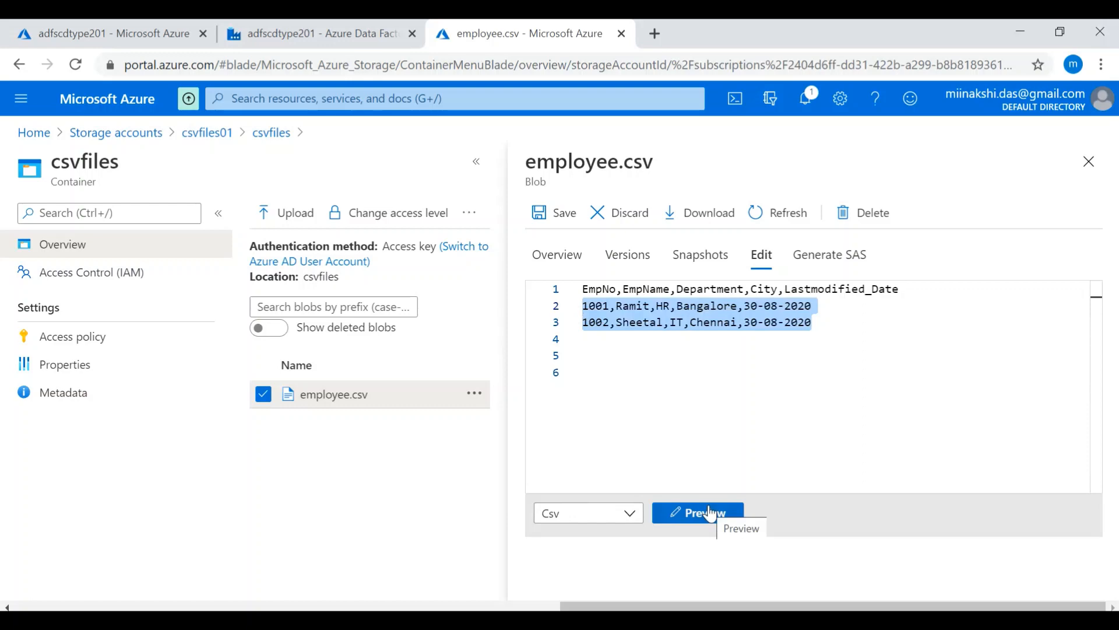
left_click(1088, 162)
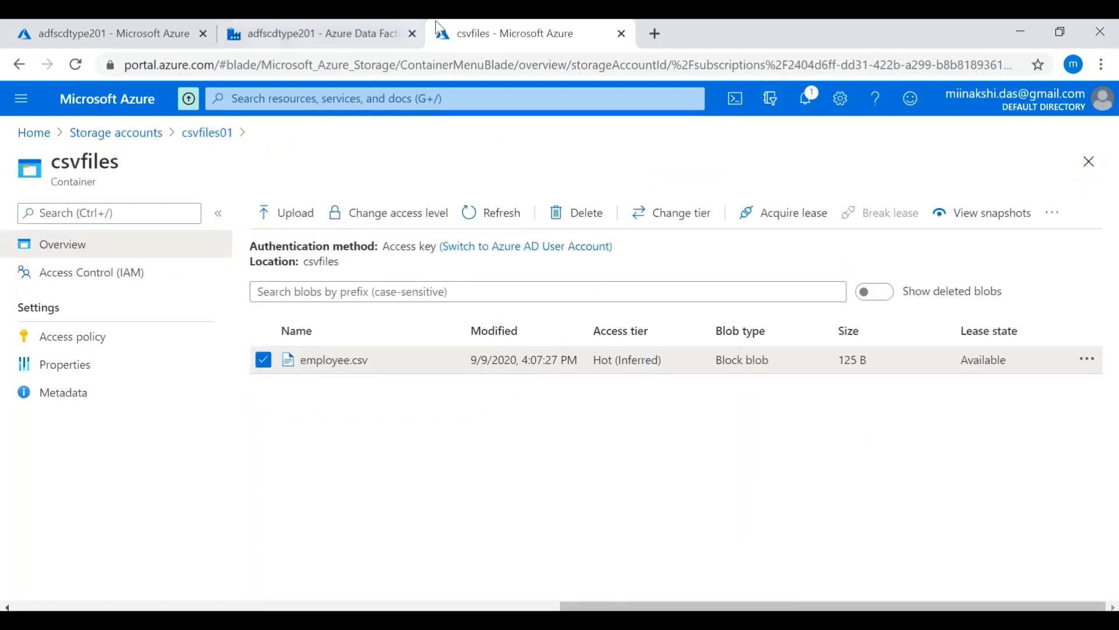
- Return to pipeline1, expand the Move & transform activities, and open the dataflow1 mapping data flow
left_click(276, 20)
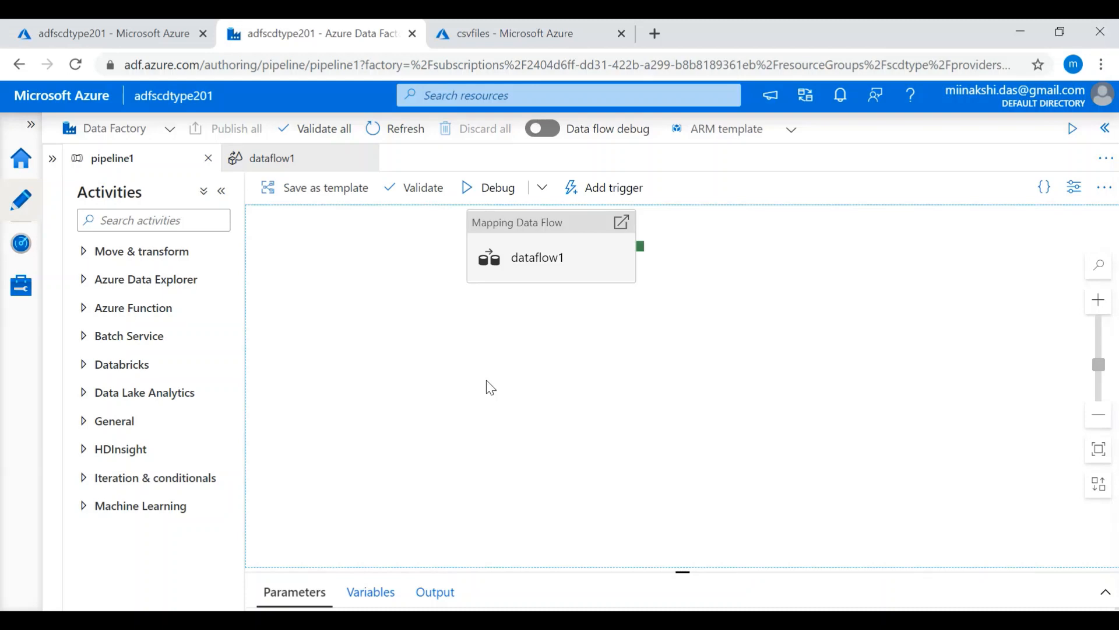
left_click(85, 252)
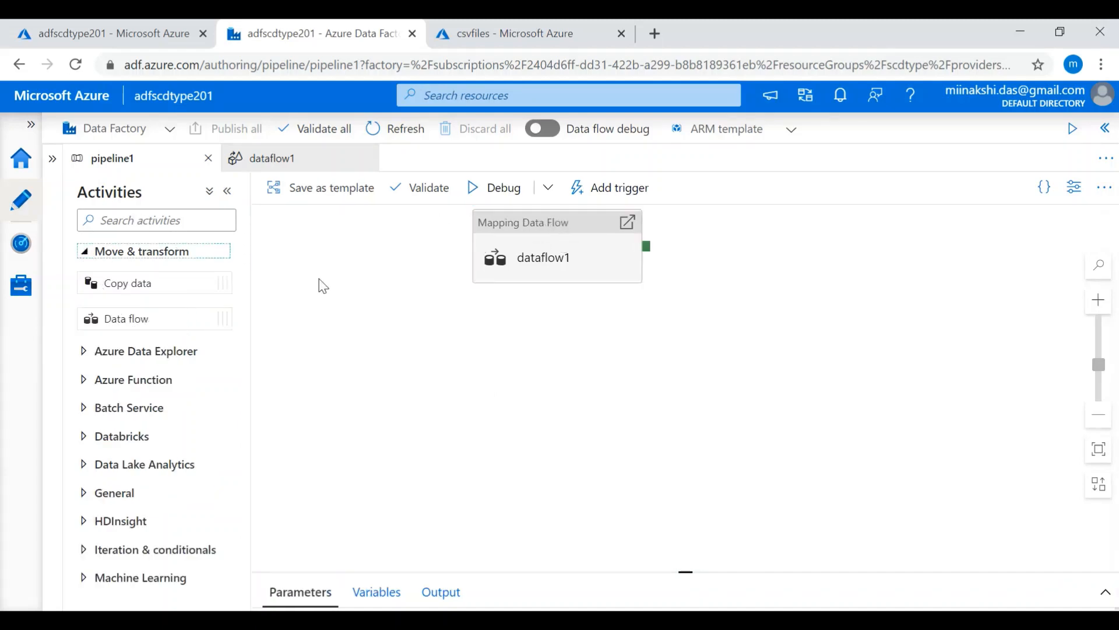
double_click(509, 230)
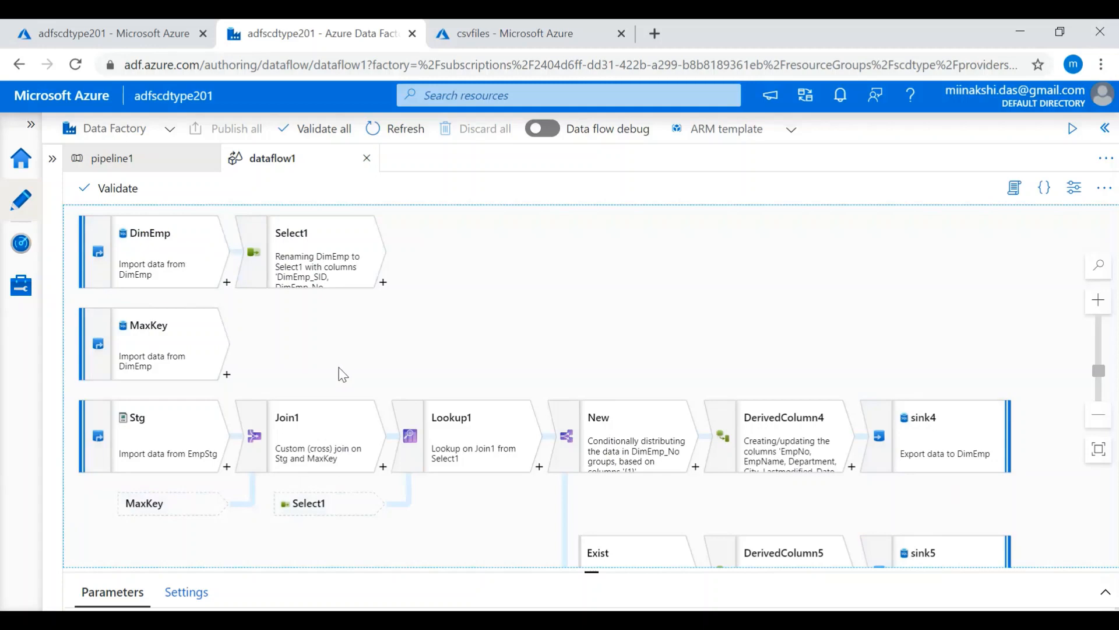
- Examine the dataset settings of the Stg and DimEmp sources, checking the csvfiles container in between
left_click(162, 428)
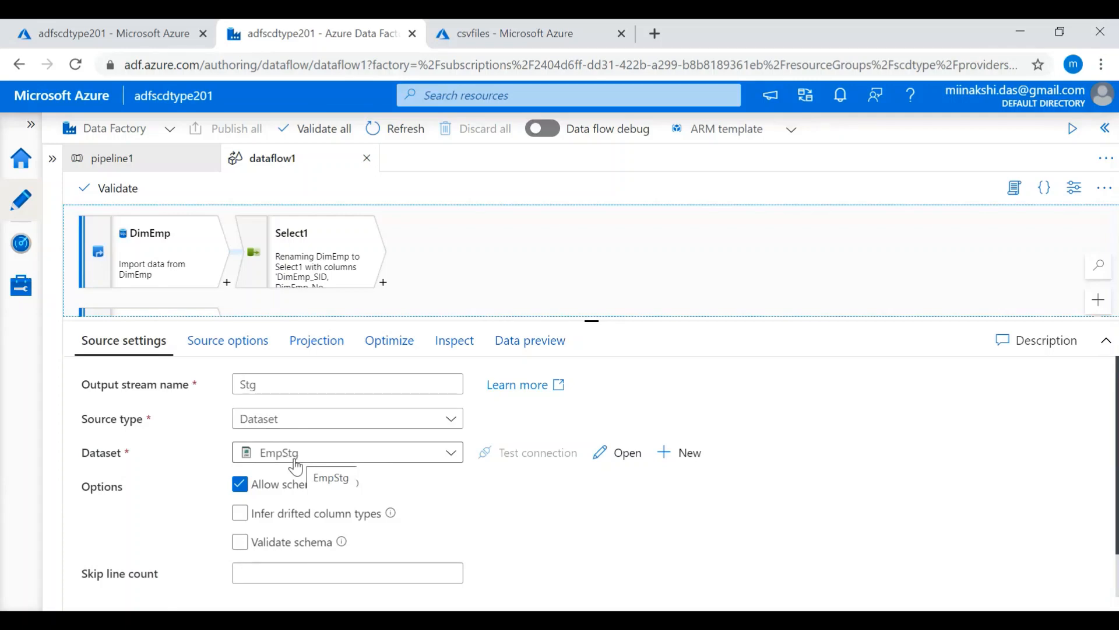
left_click(534, 27)
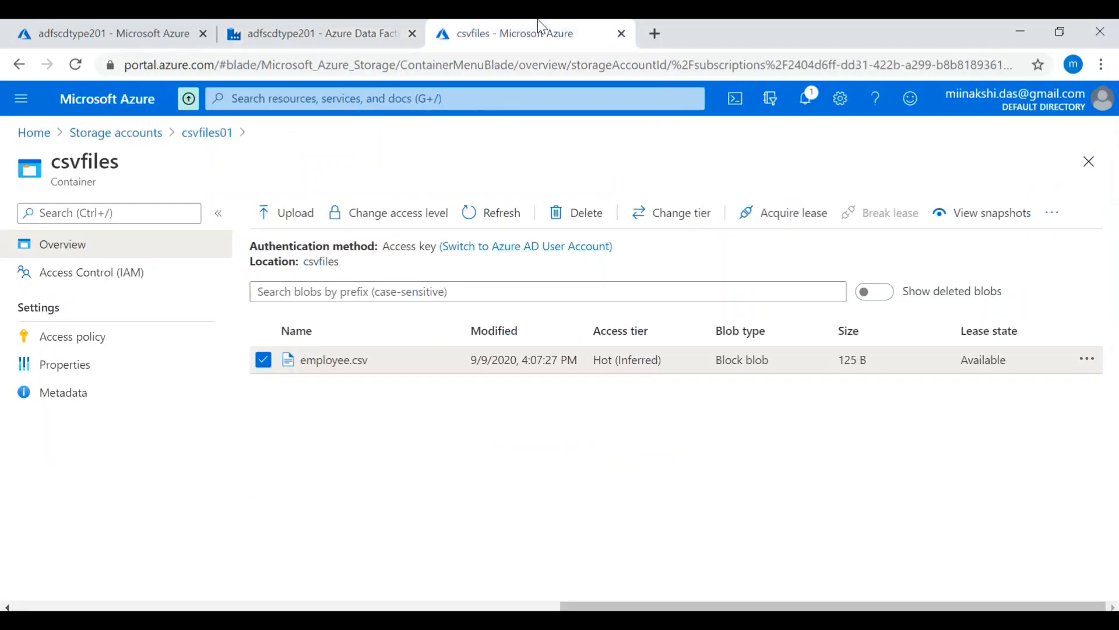
left_click(285, 37)
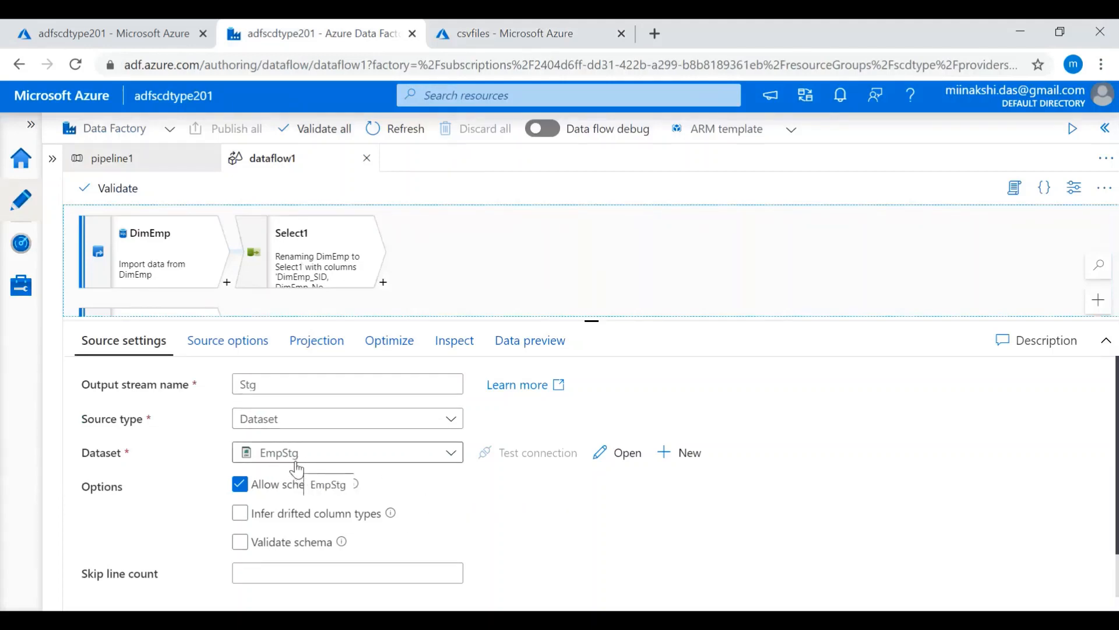
left_click(551, 230)
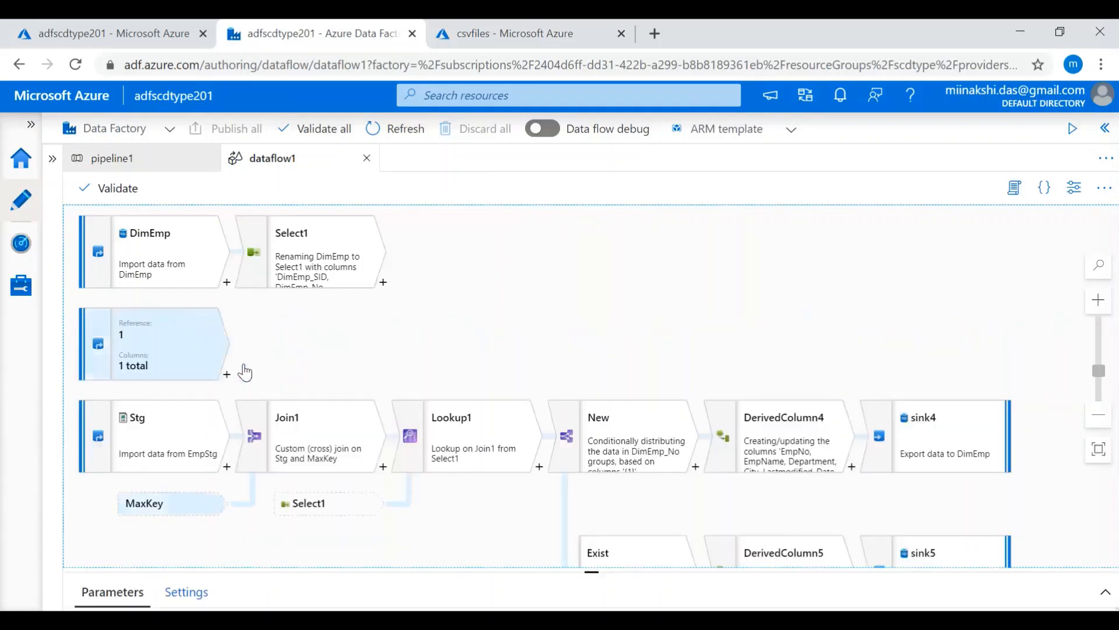
left_click(187, 263)
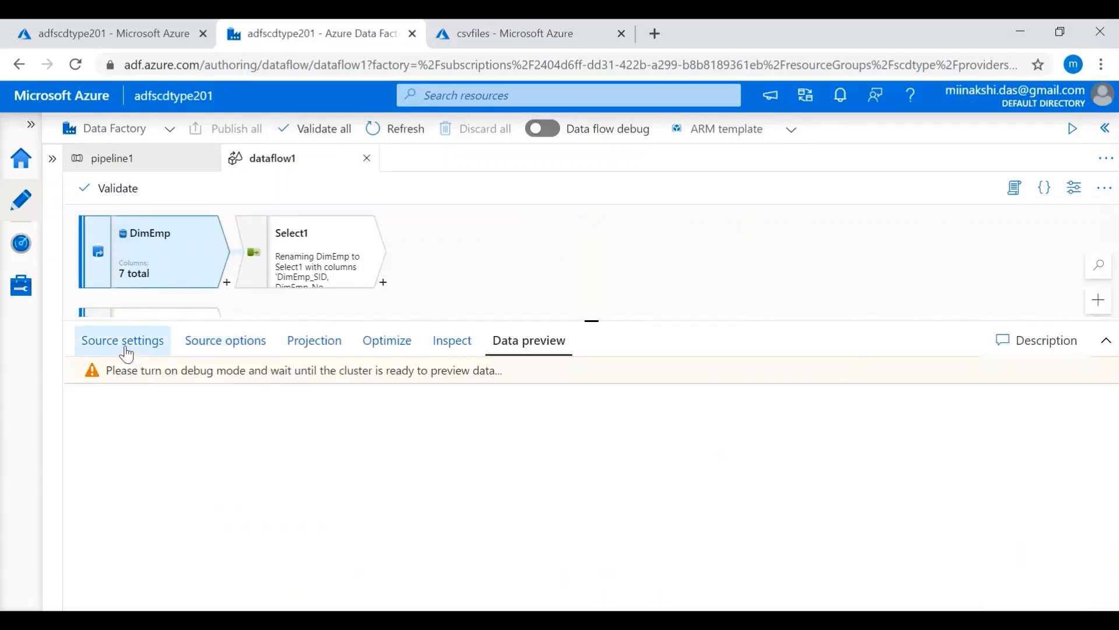
left_click(125, 346)
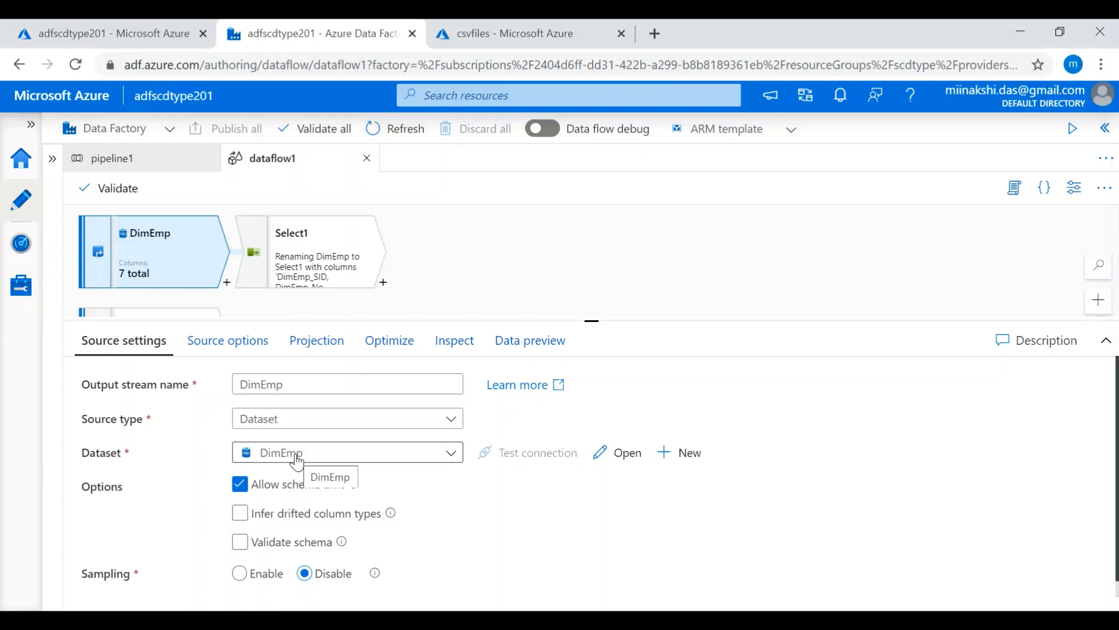
- Examine the transformations that can be added after DimEmp and the column renaming mappings in Select1
left_click(319, 267)
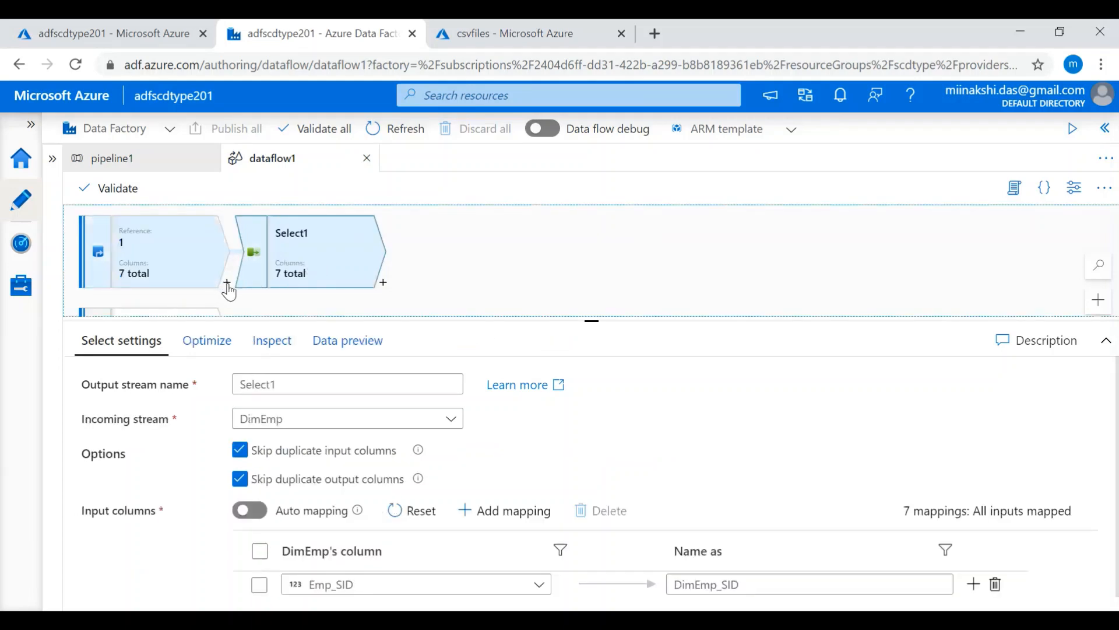
left_click(227, 284)
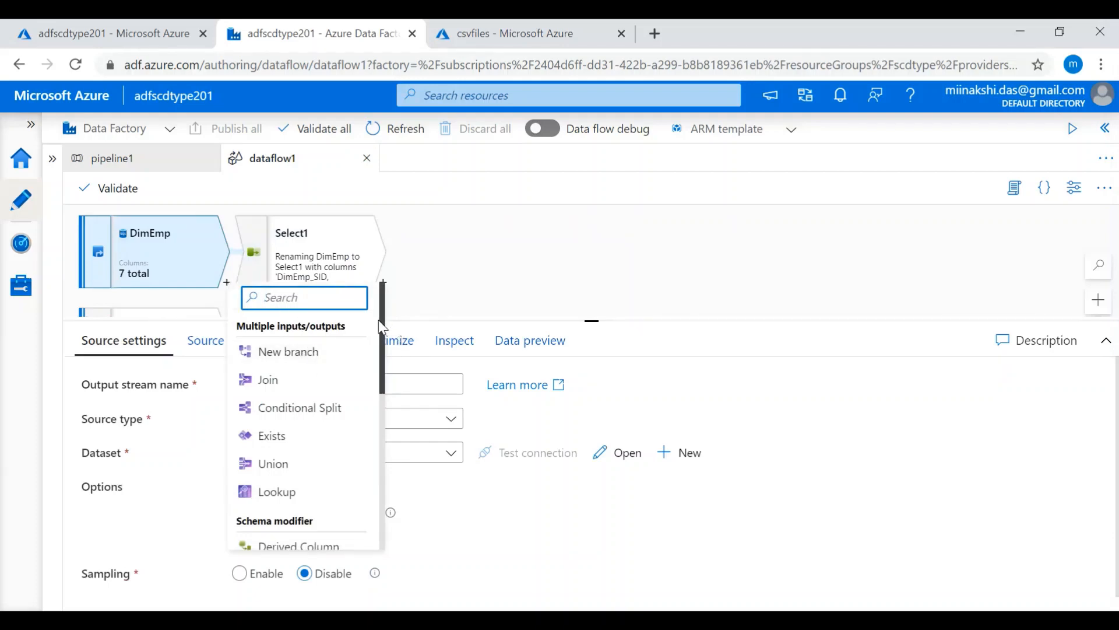
left_click_drag(383, 330, 384, 398)
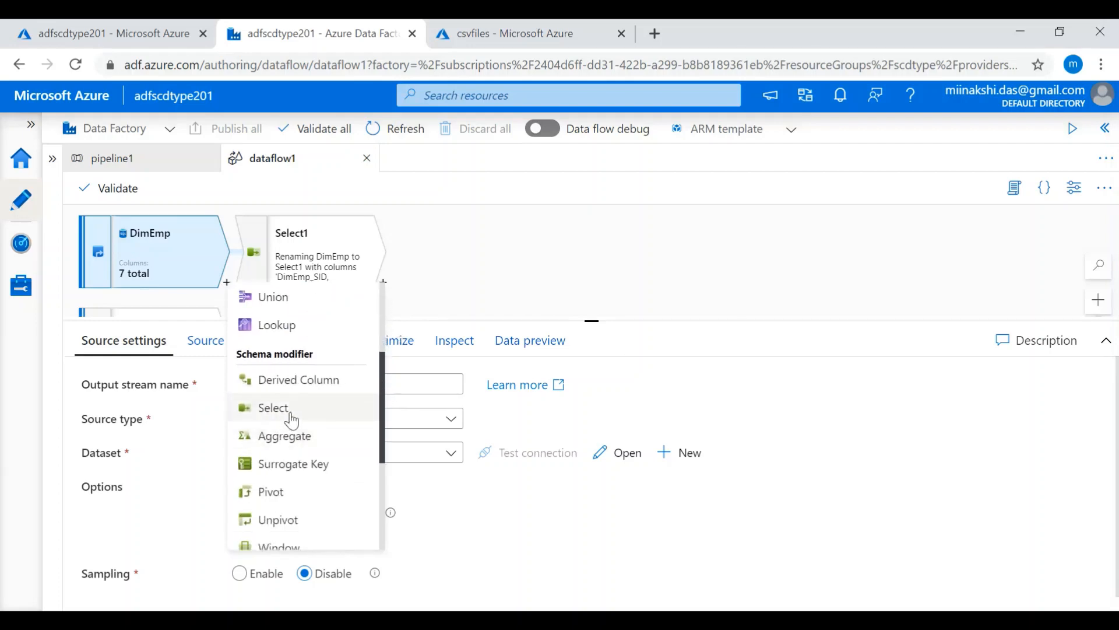
left_click(474, 271)
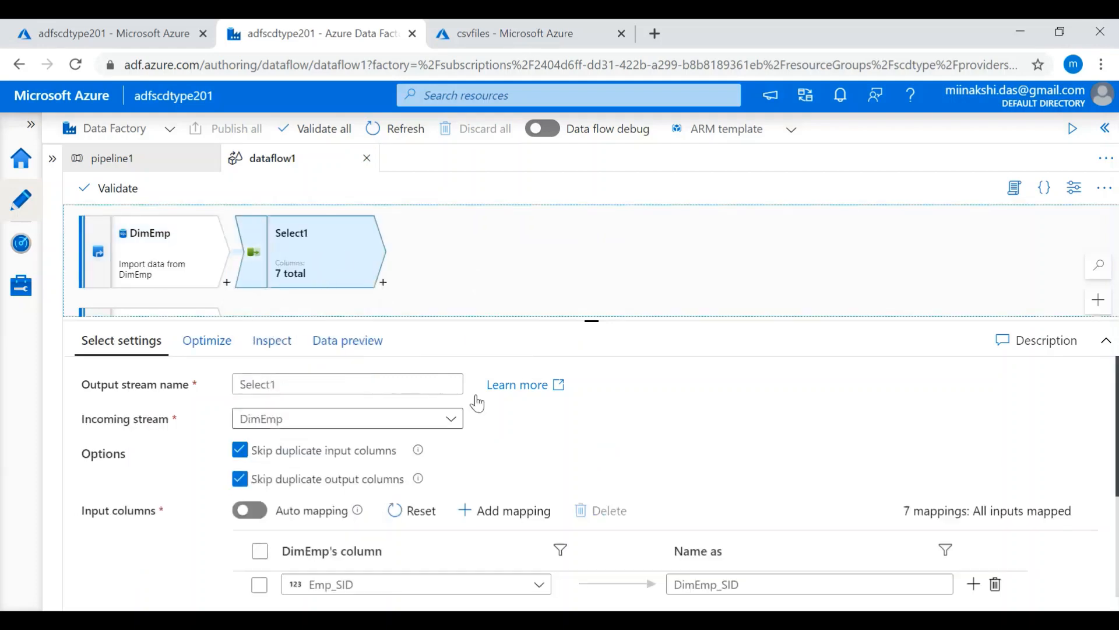
scroll(719, 425, "down", 3)
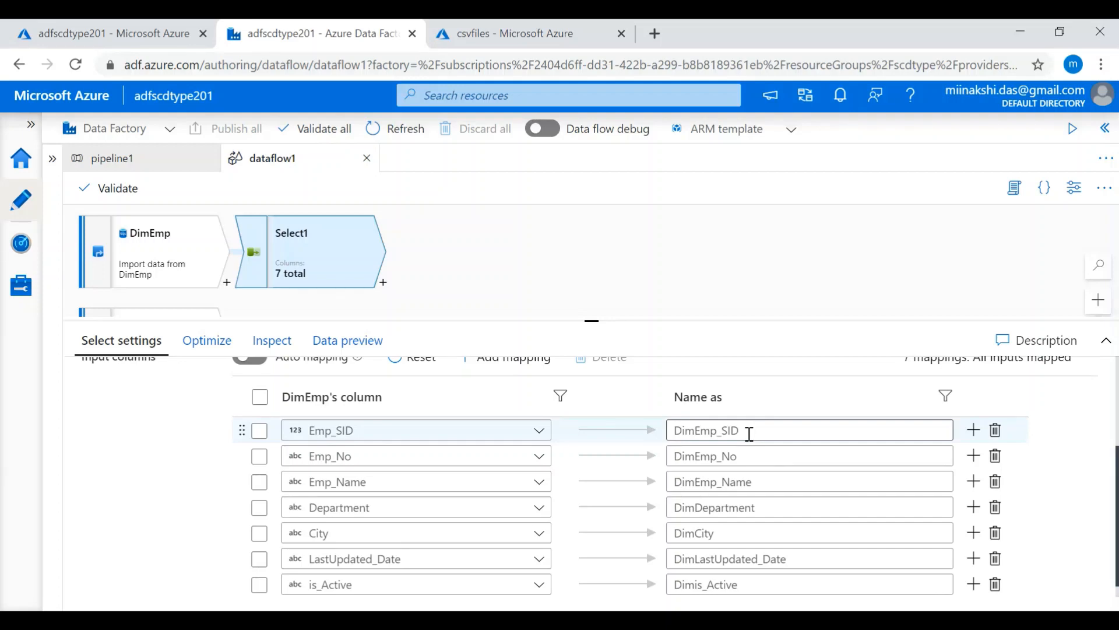
left_click(631, 237)
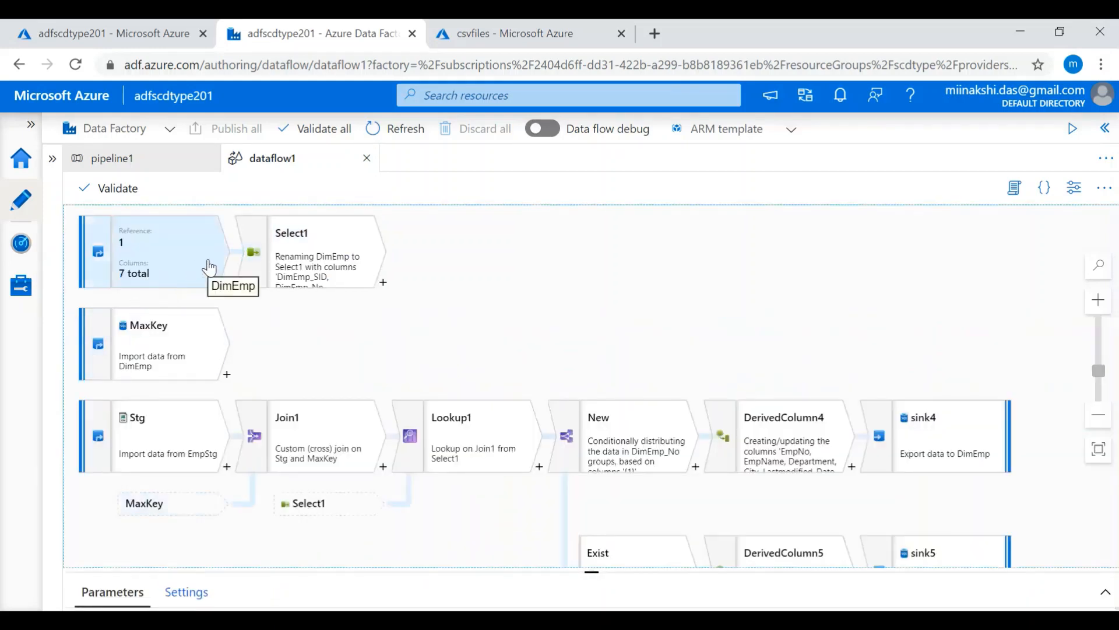
- Examine the MaxKey source's dataset settings and its query for the maximum Emp_SID in Dim_Employee
left_click(186, 347)
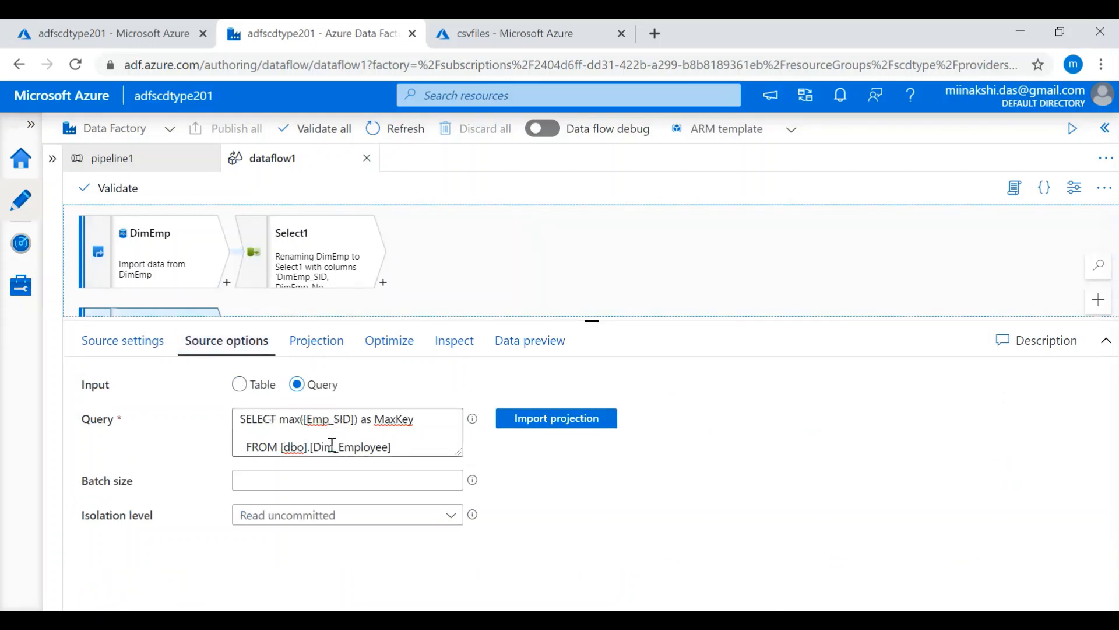
left_click(108, 343)
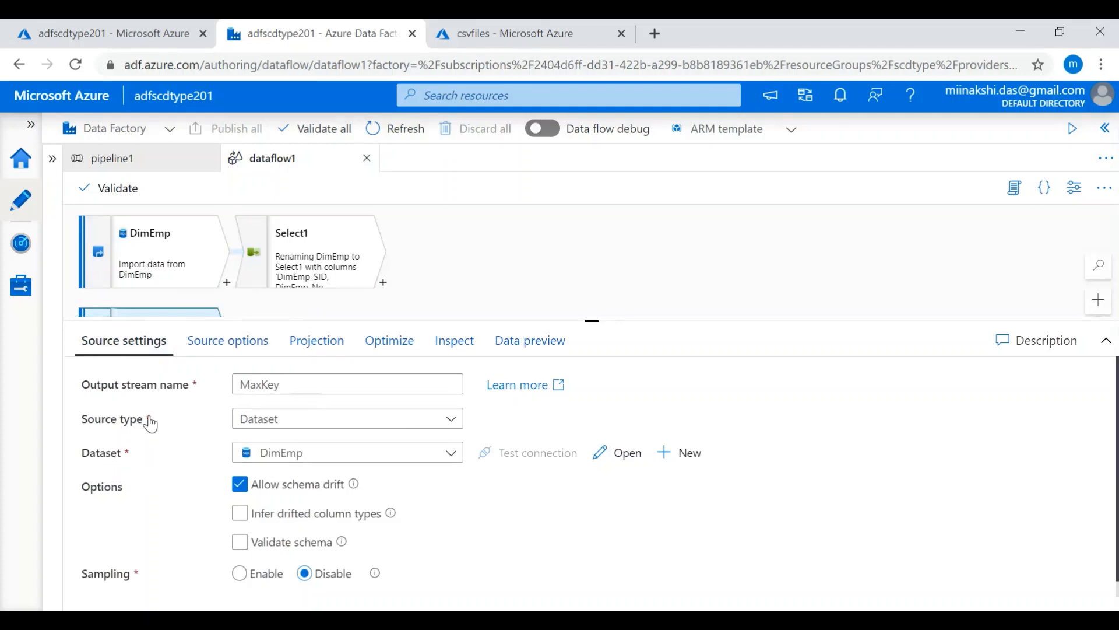
left_click(229, 349)
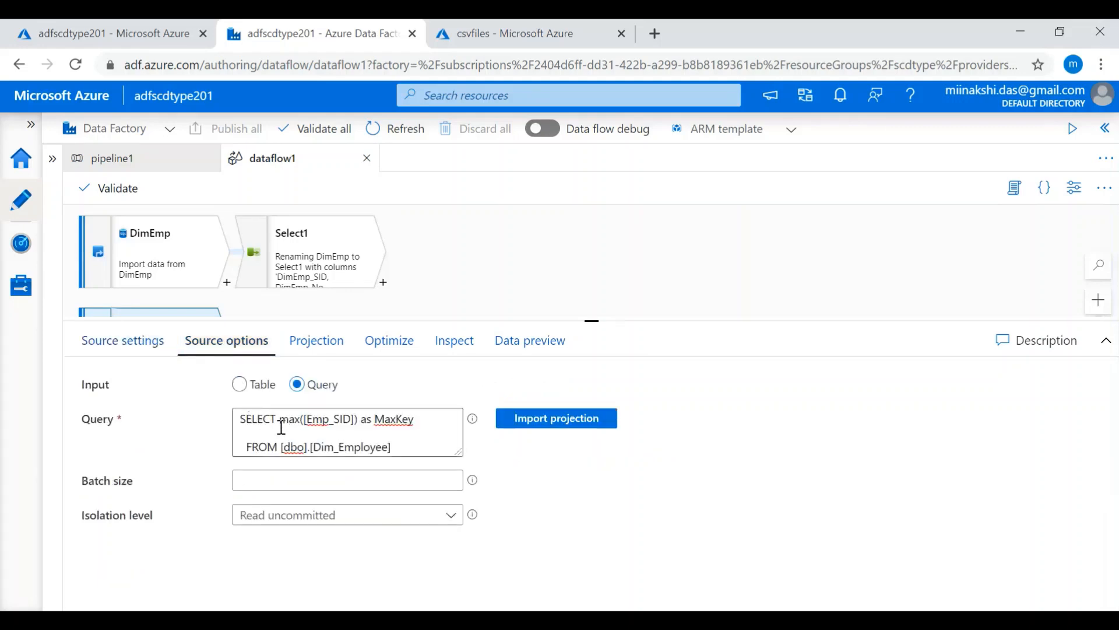
left_click_drag(242, 421, 402, 448)
left_click(402, 448)
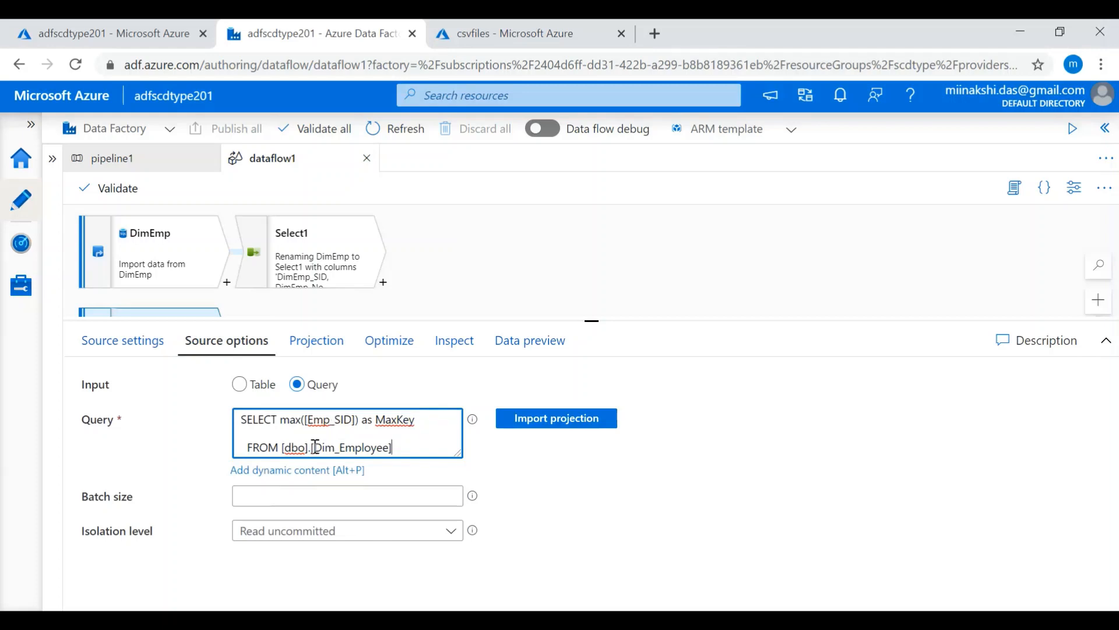
left_click_drag(314, 446, 386, 452)
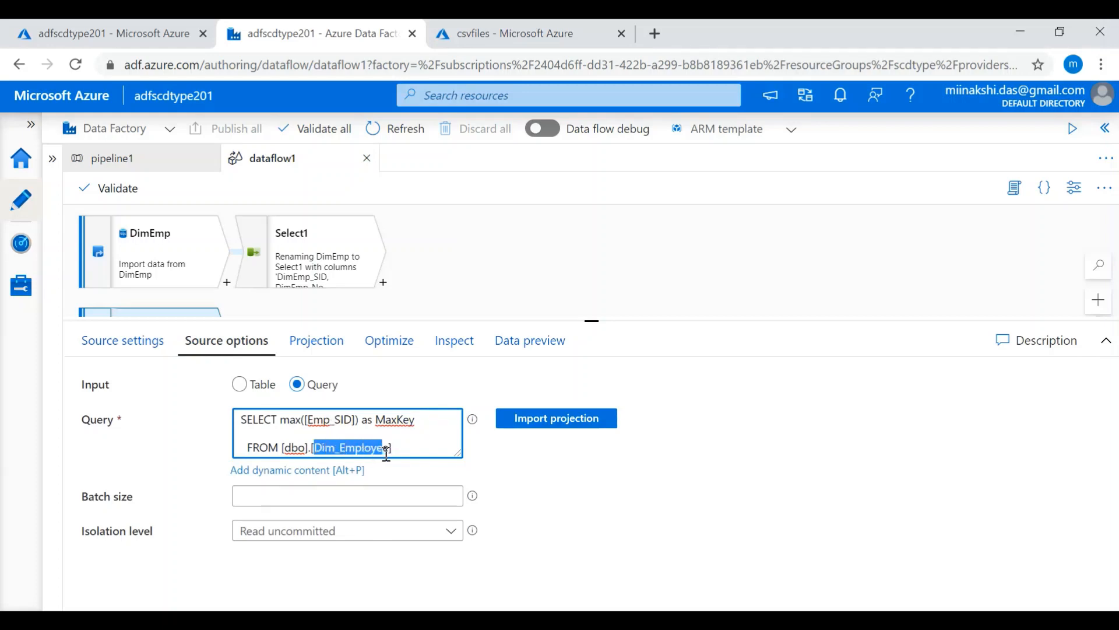
left_click(406, 452)
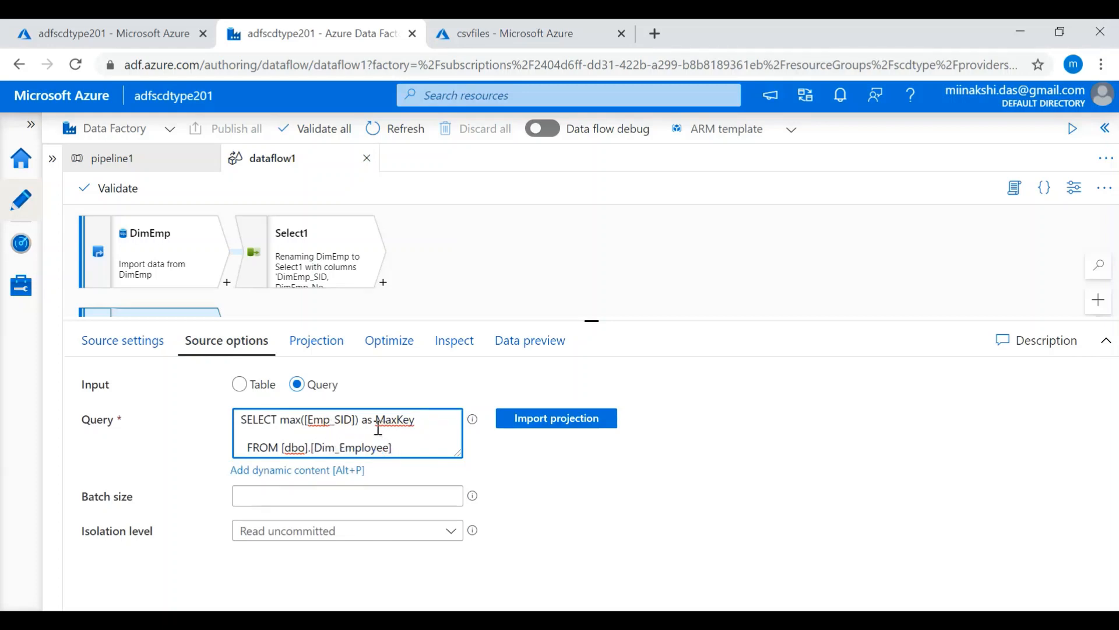
left_click(418, 425)
left_click(571, 298)
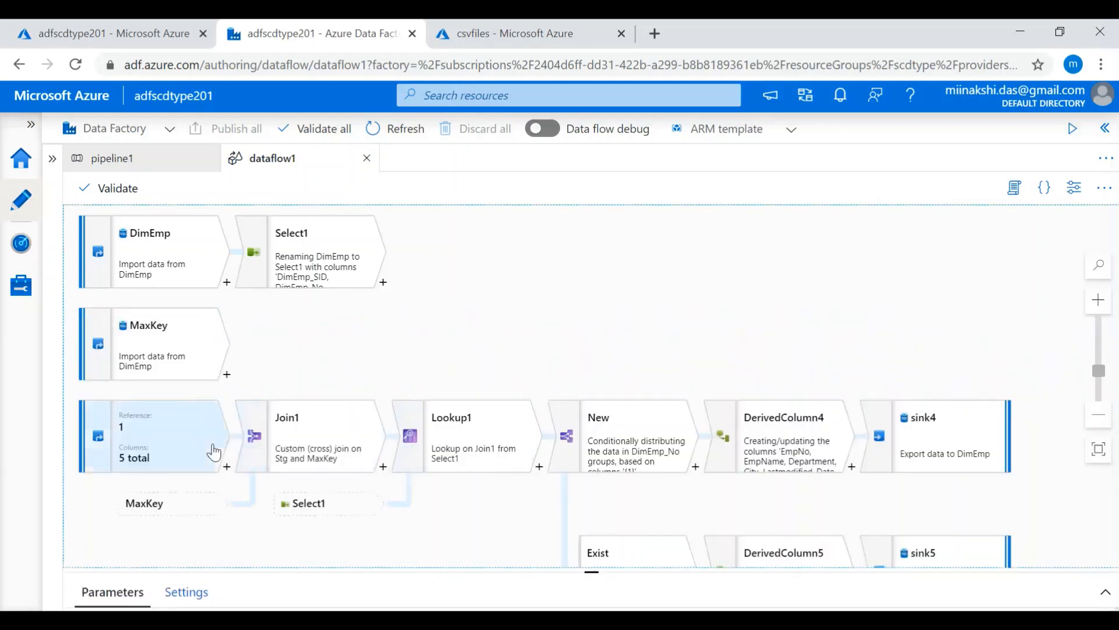
- Examine the source settings of the Stg source at the start of the employee load stream
scroll(523, 309, "down", 5)
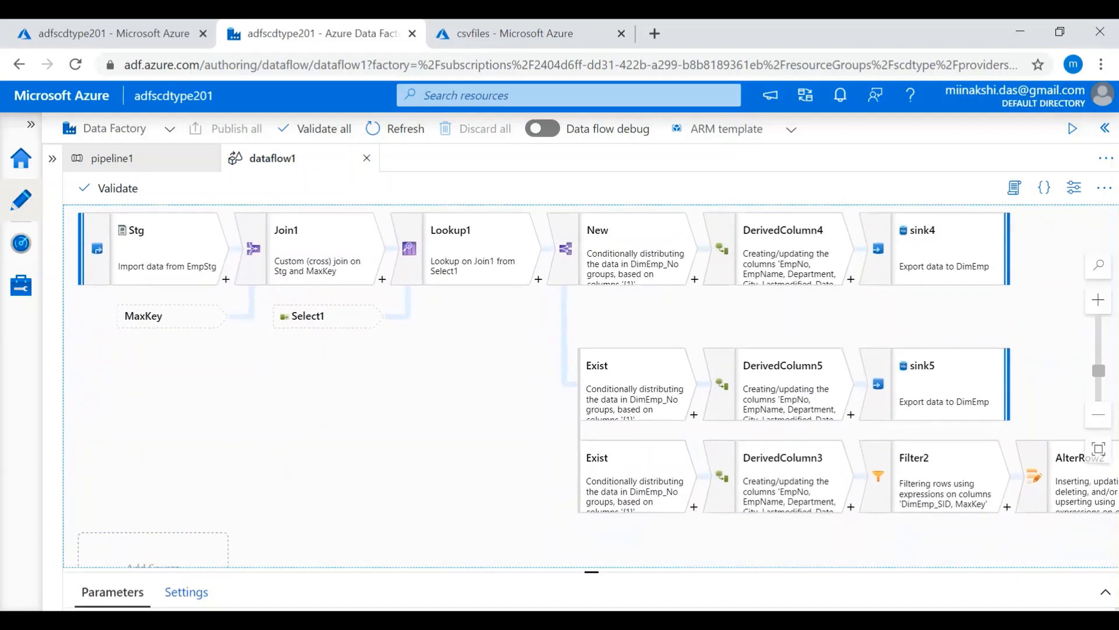
left_click_drag(499, 343, 496, 340)
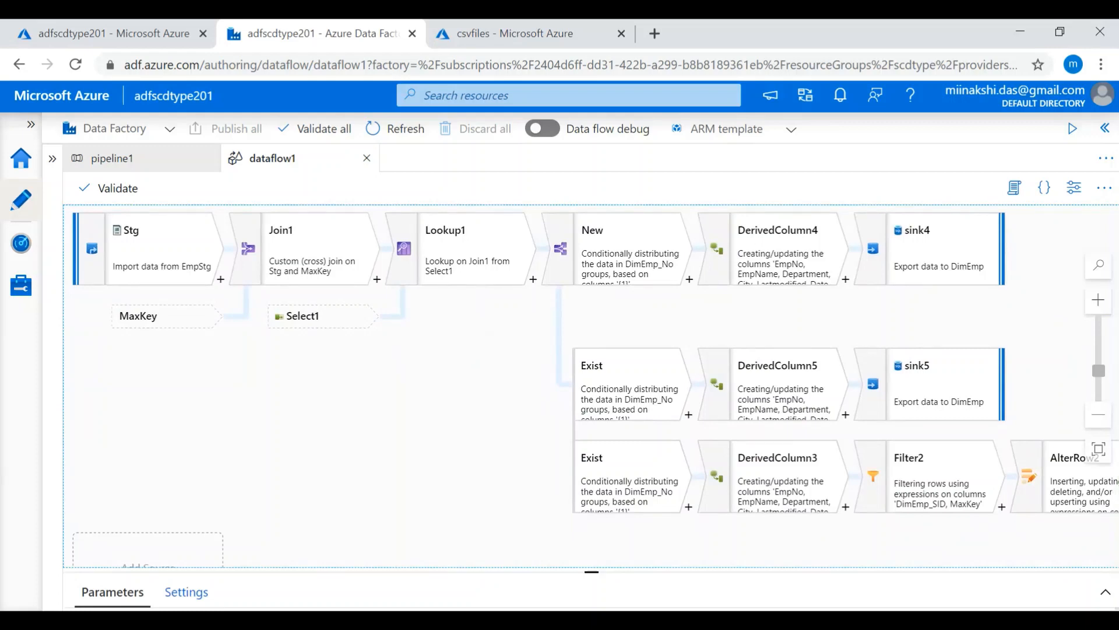
mouse_move(145, 282)
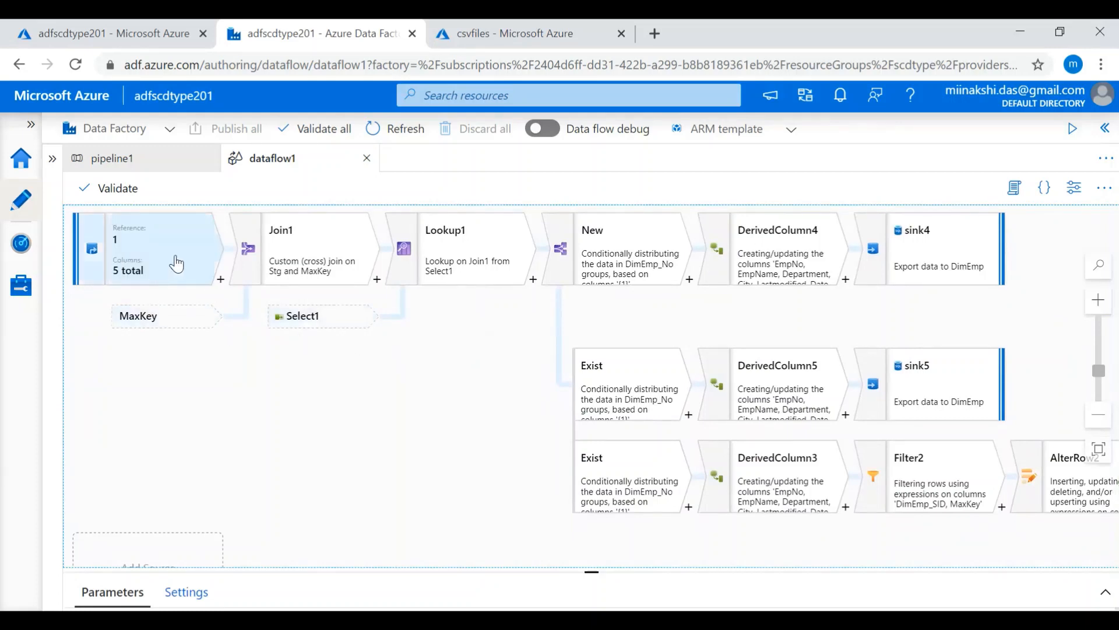
left_click(176, 261)
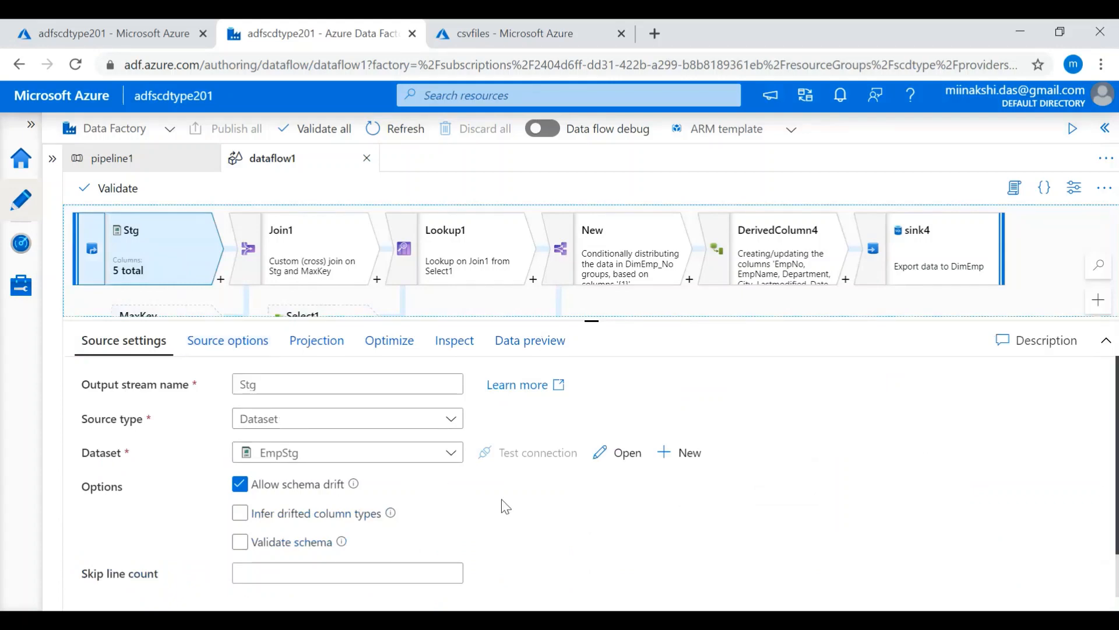
left_click(88, 306)
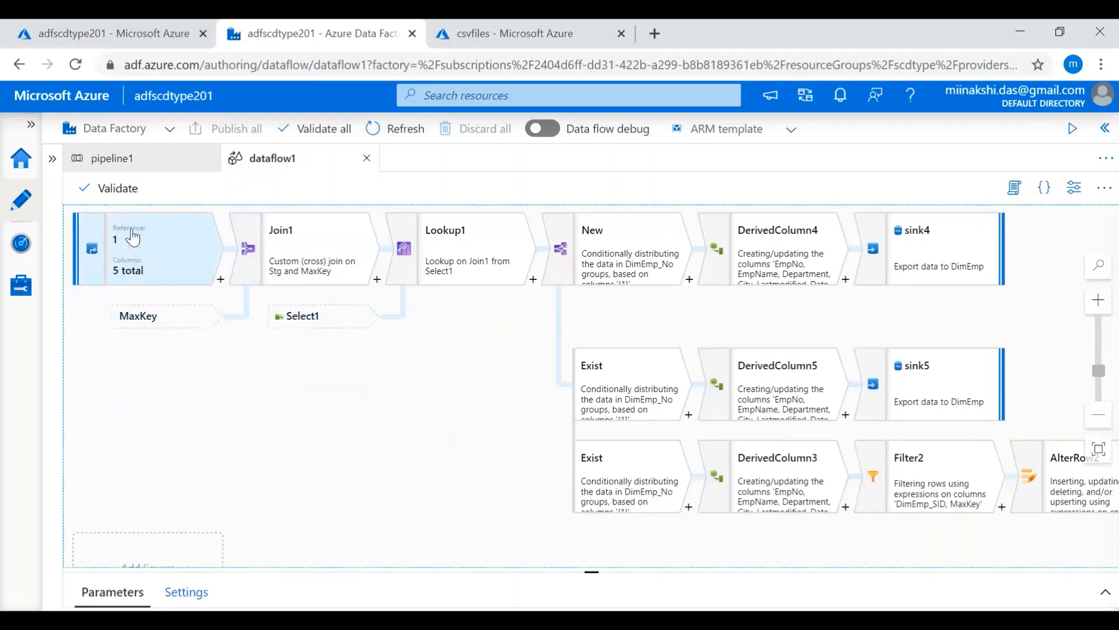
left_click(170, 255)
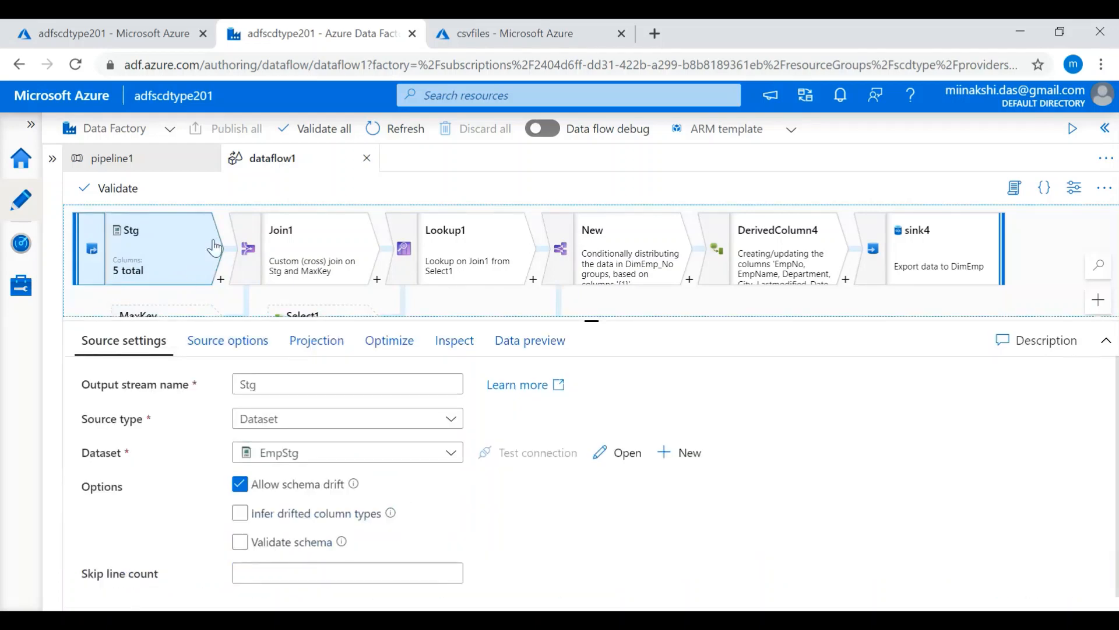
left_click(90, 307)
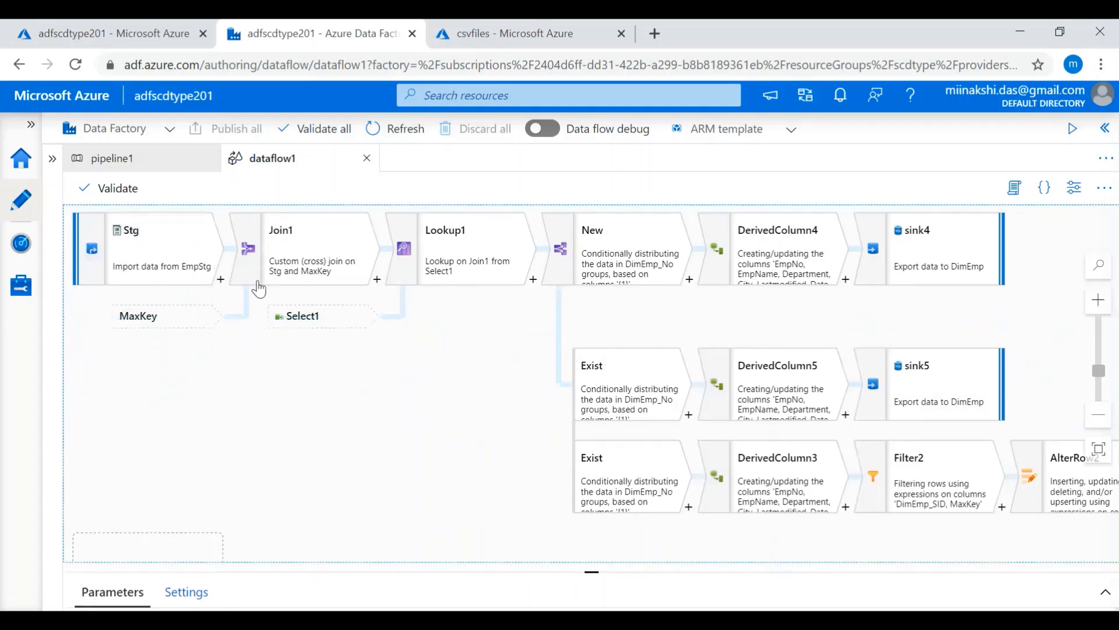
- Examine Join1's join type and condition, checking the settings of its Stg and MaxKey input streams in between
left_click(350, 252)
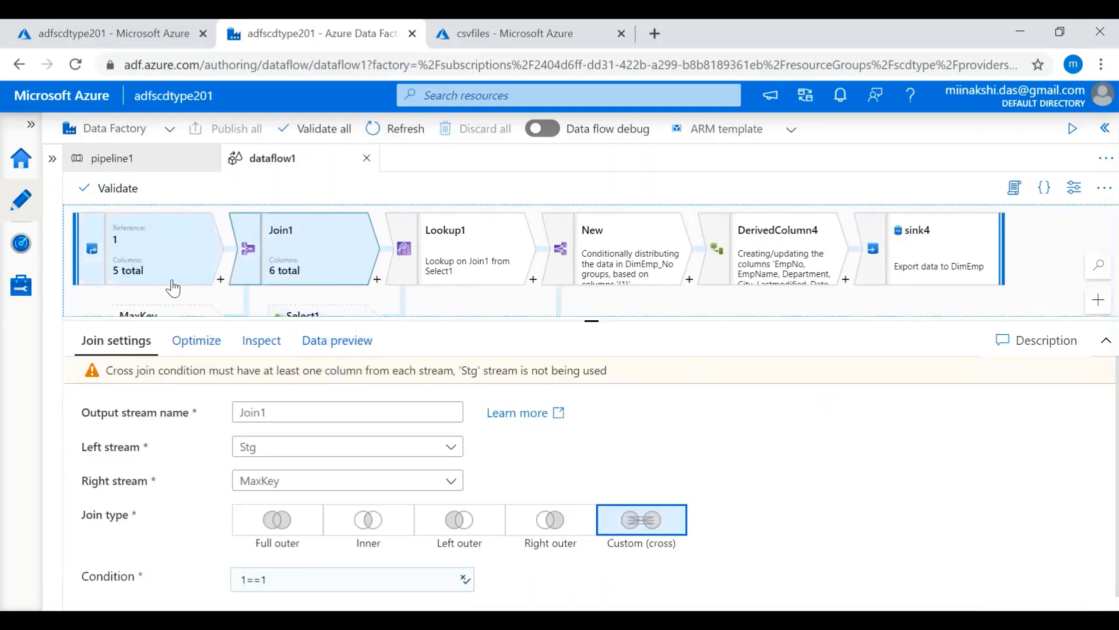
left_click(131, 257)
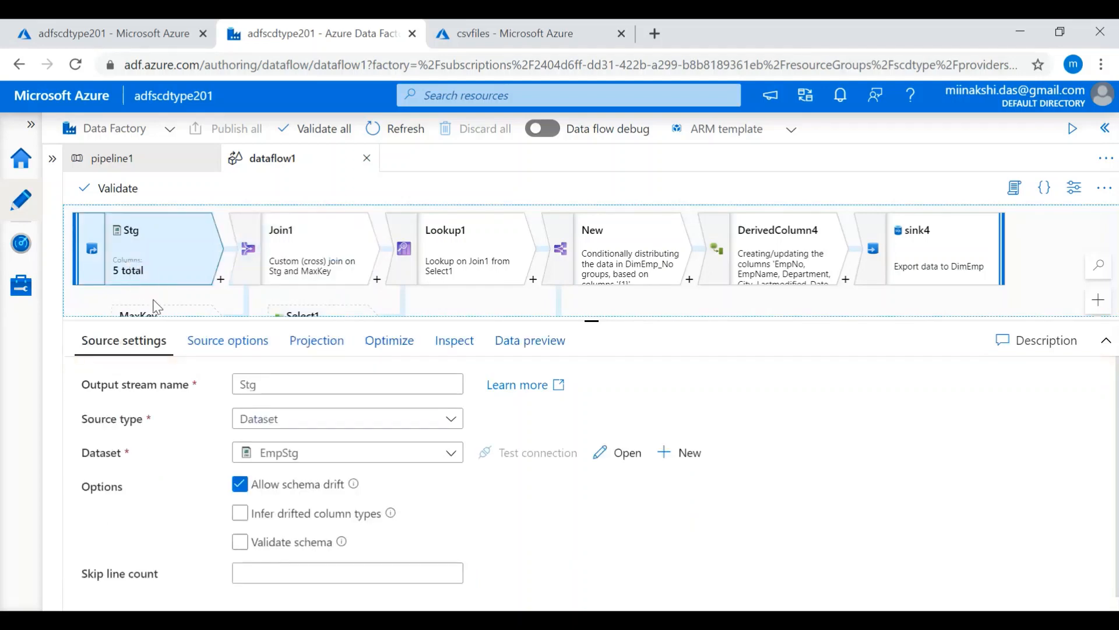
left_click(167, 315)
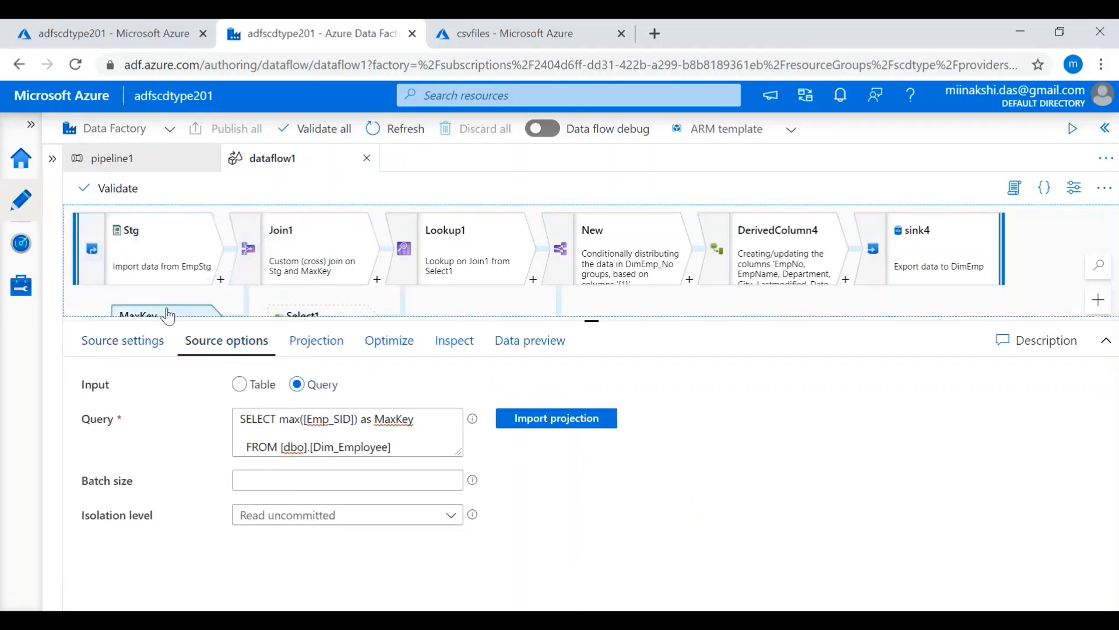
left_click(295, 263)
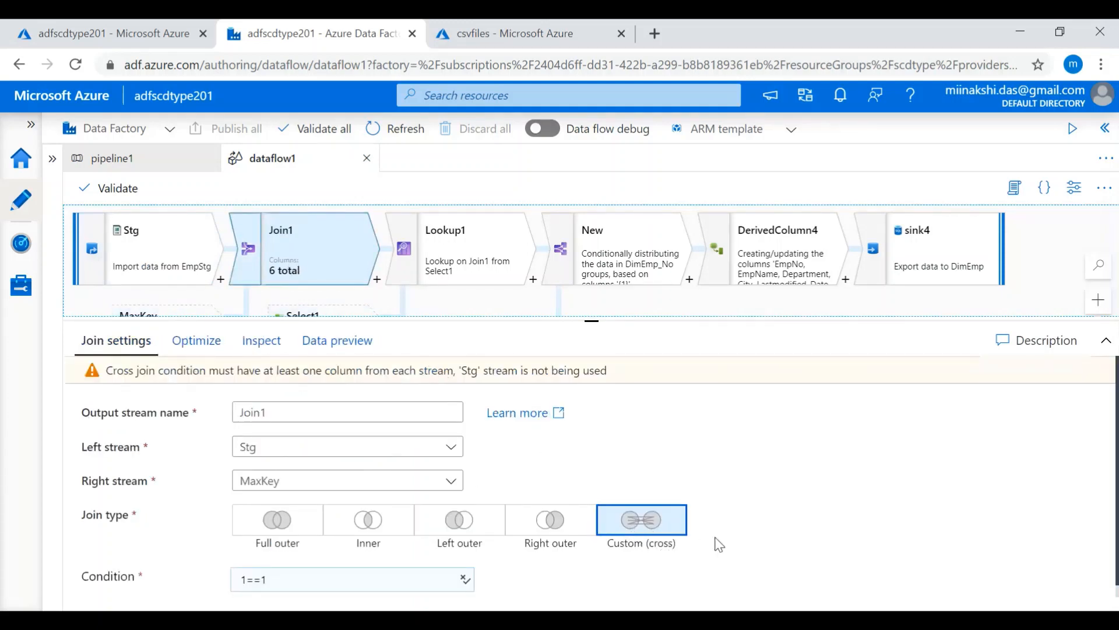
left_click(337, 590)
left_click(482, 303)
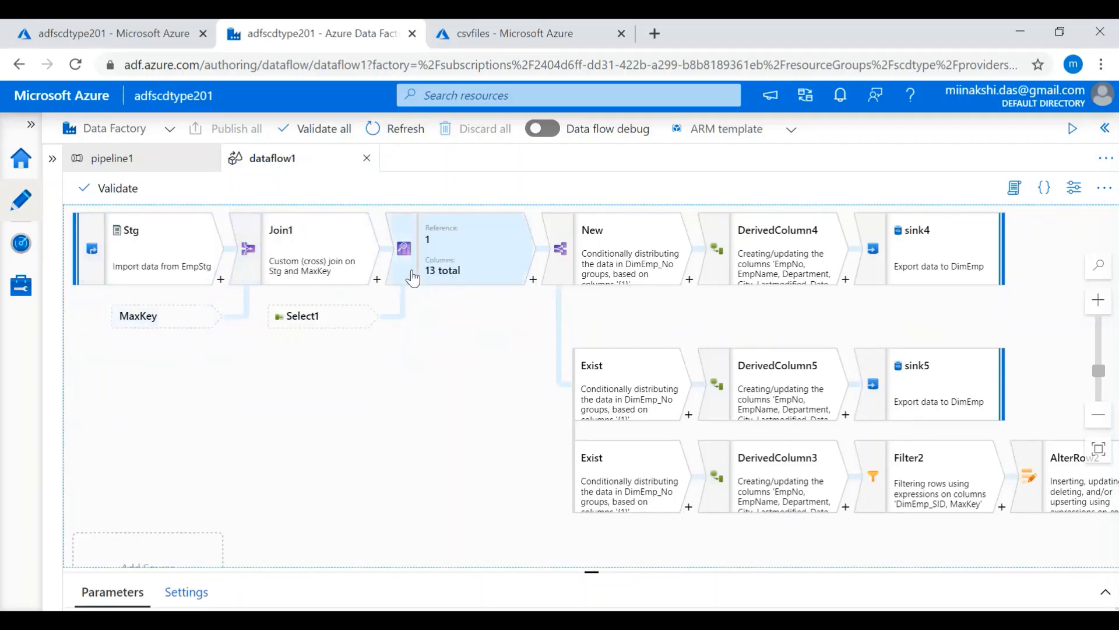
- Examine Lookup1's settings and the Select1 transformation that serves as its lookup stream
left_click(442, 257)
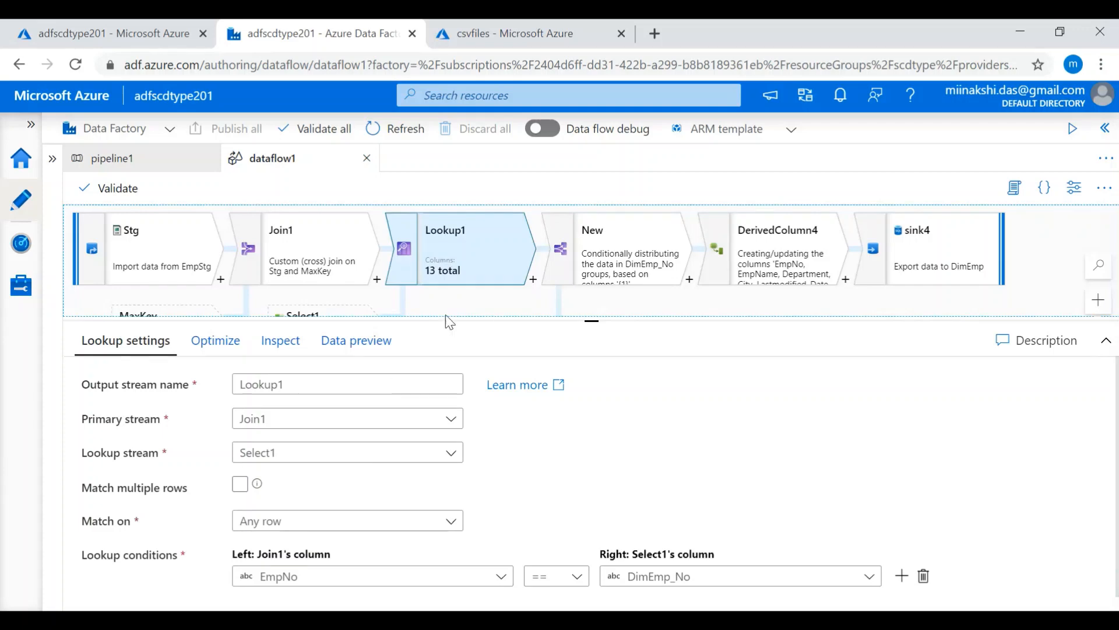
left_click(464, 307)
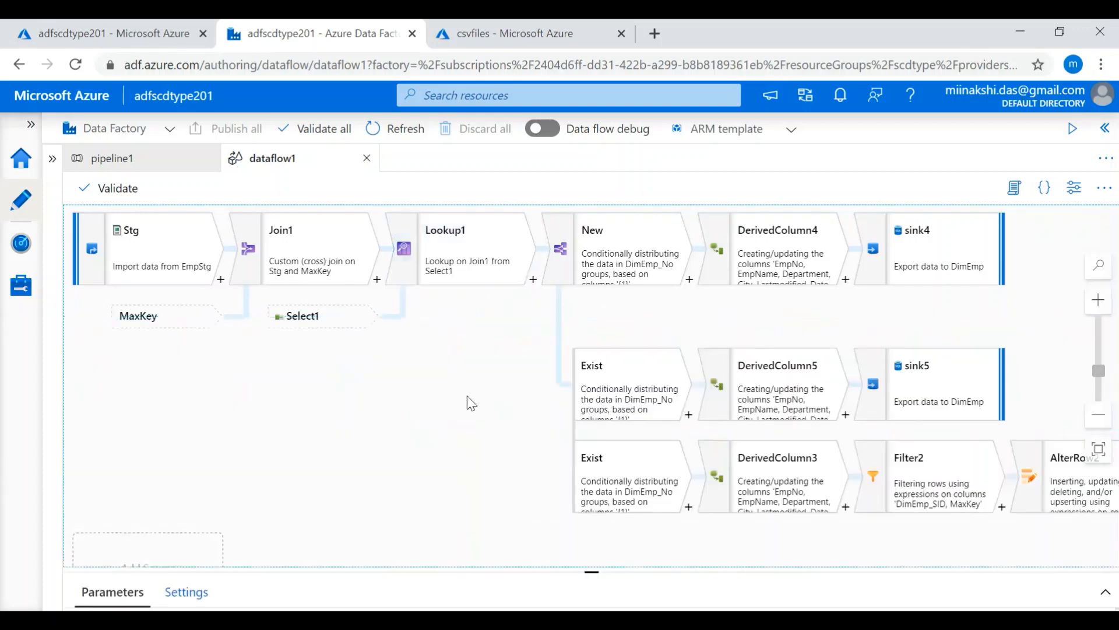
scroll(467, 403, "up", 5)
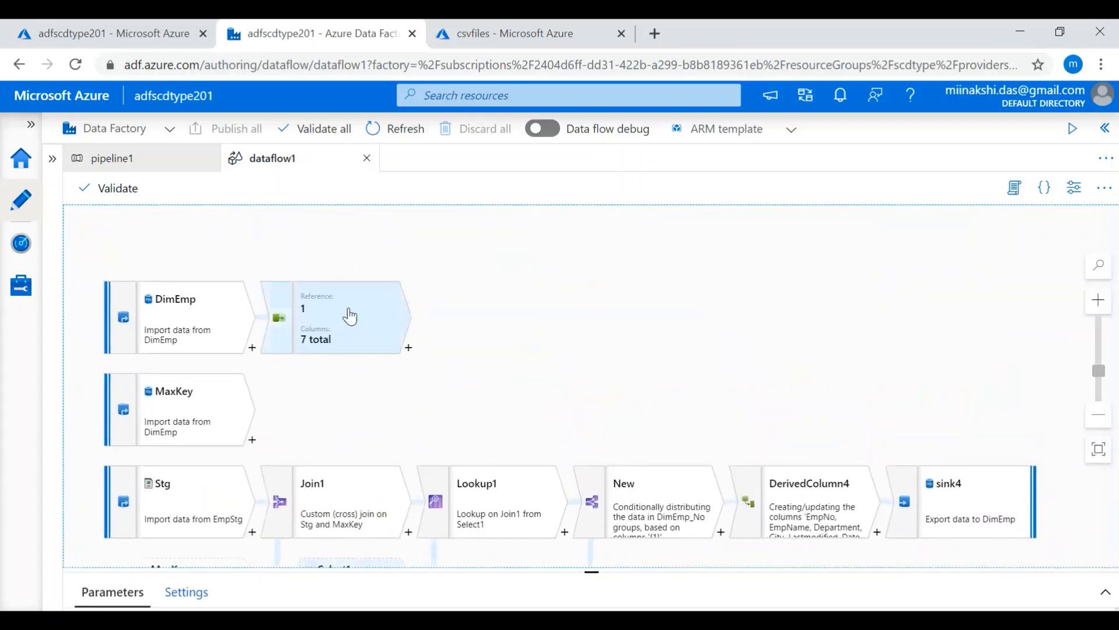
left_click(350, 316)
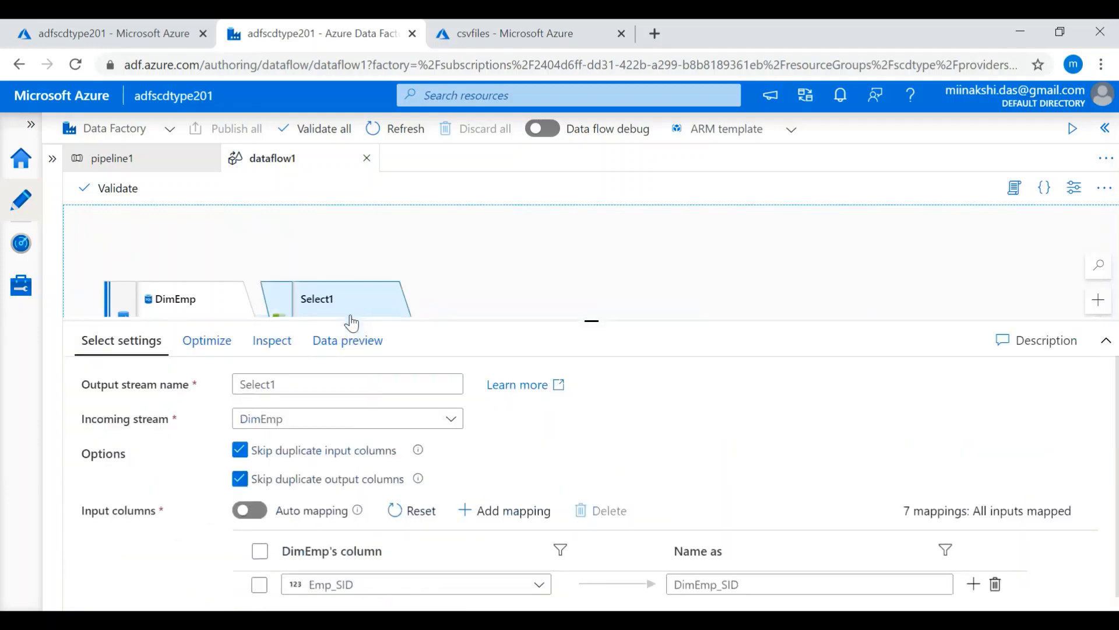
scroll(352, 309, "down", 3)
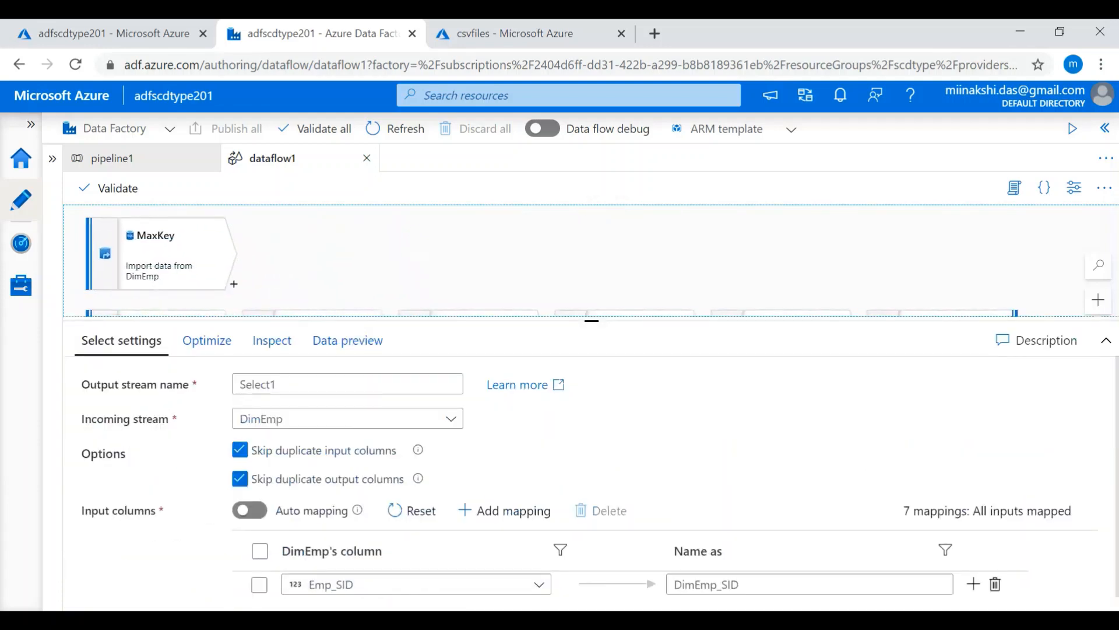
left_click(554, 295)
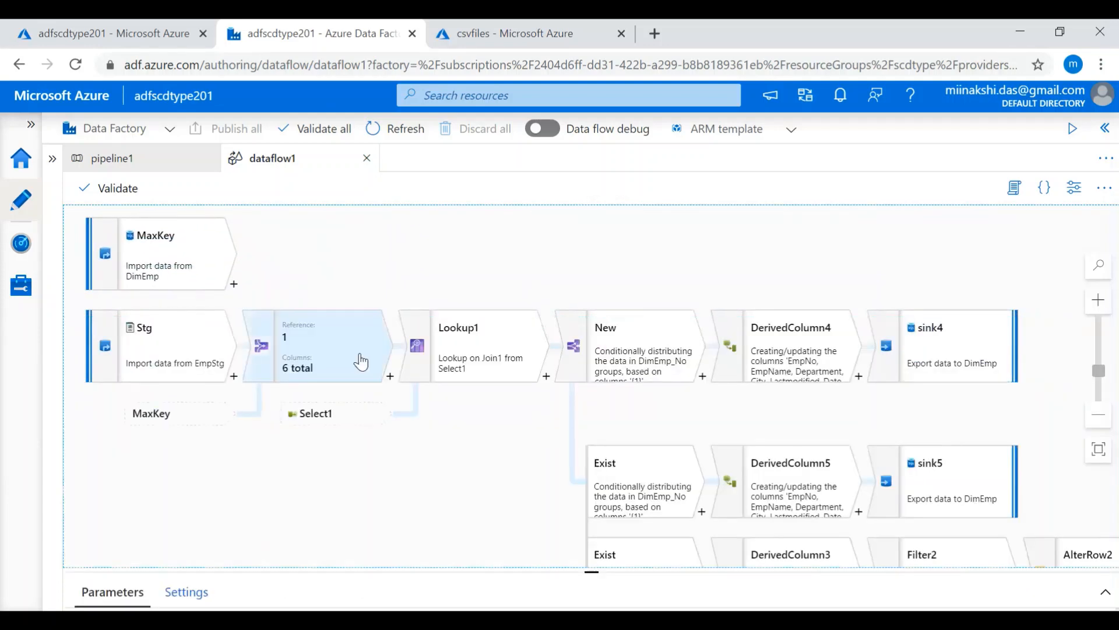
- Review Lookup1's primary stream, lookup stream and the lookup condition comparing the employee number columns
left_click(471, 354)
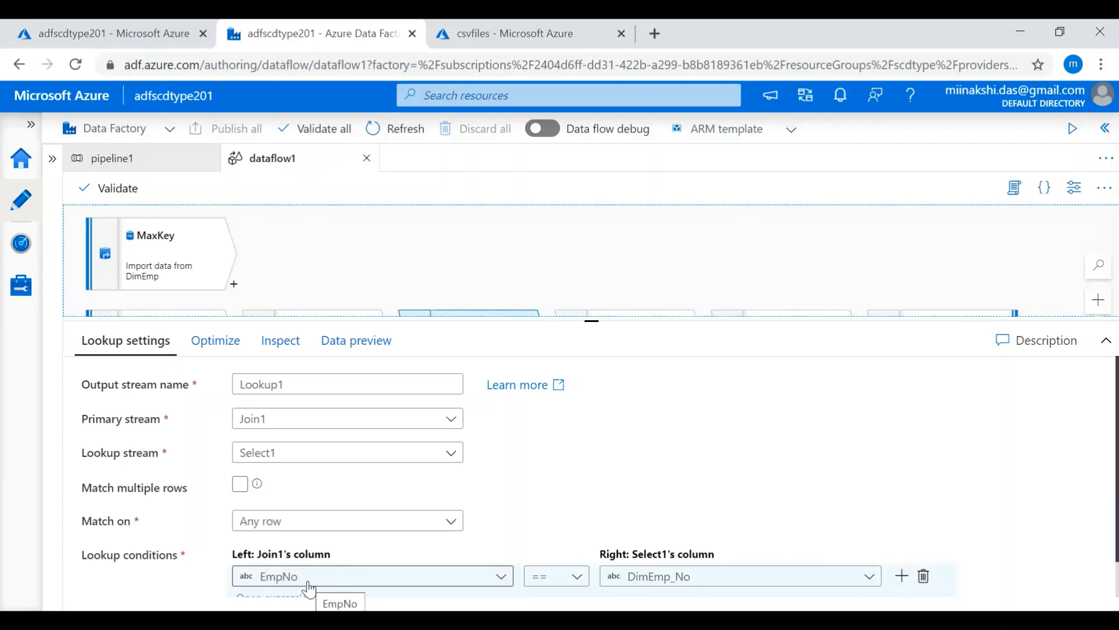
left_click(593, 241)
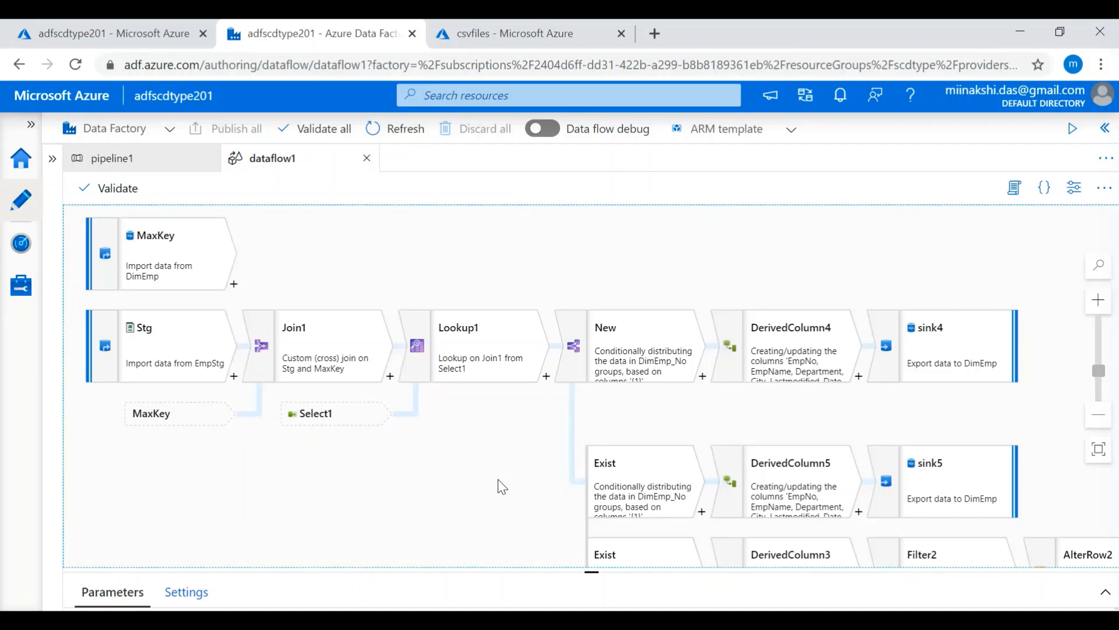
left_click(497, 342)
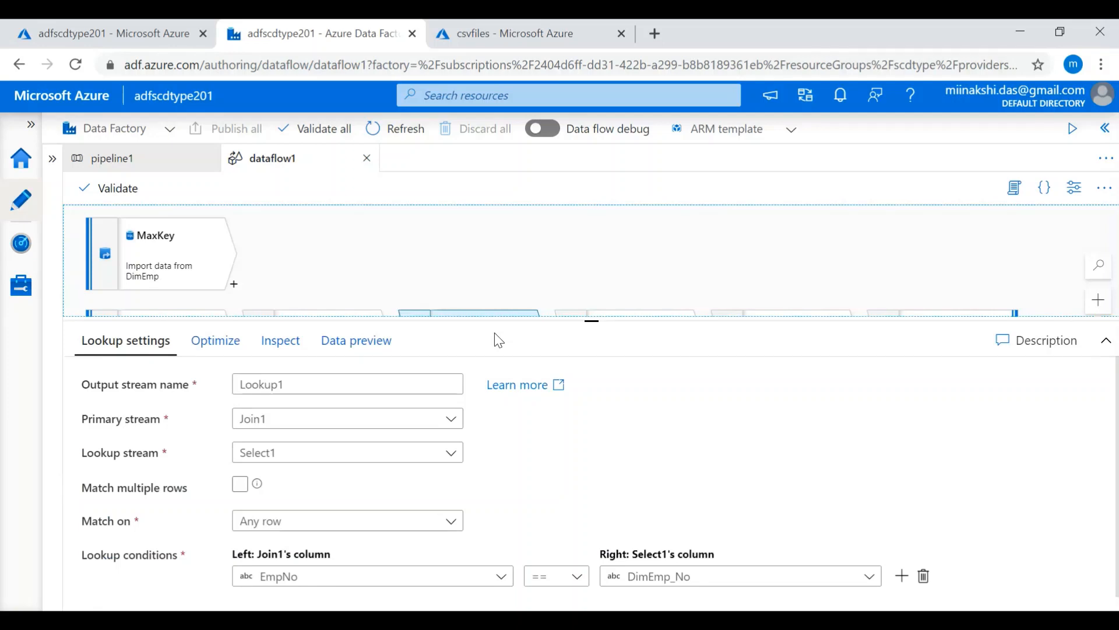
left_click(543, 281)
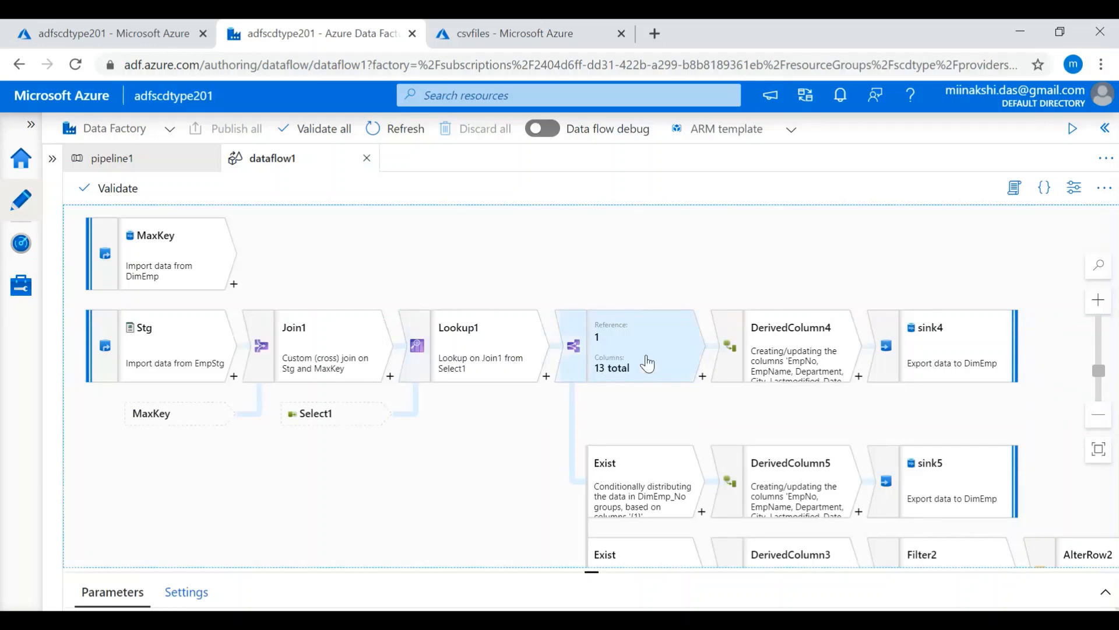
- Examine the conditional split after Lookup1, including the conditions for its New and Exist streams
left_click(653, 360)
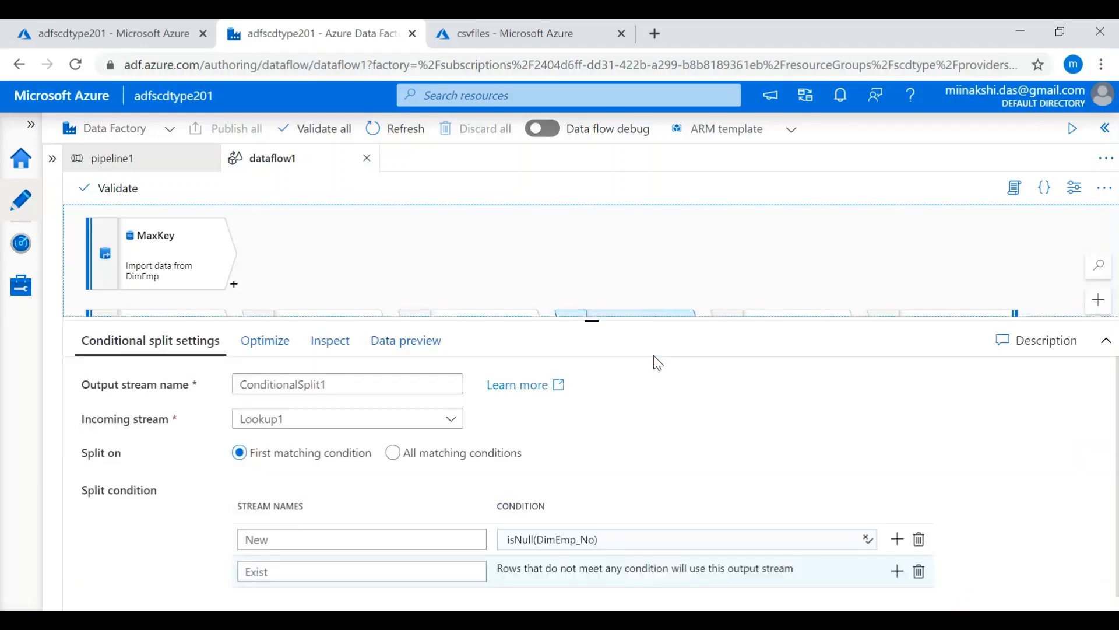
left_click(393, 453)
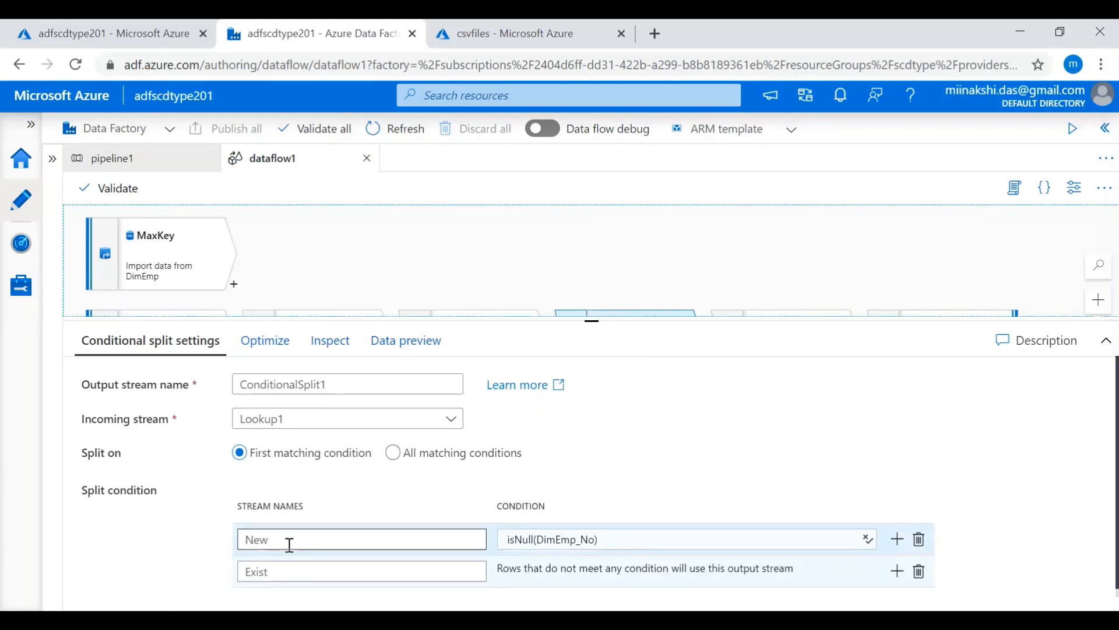
left_click(277, 575)
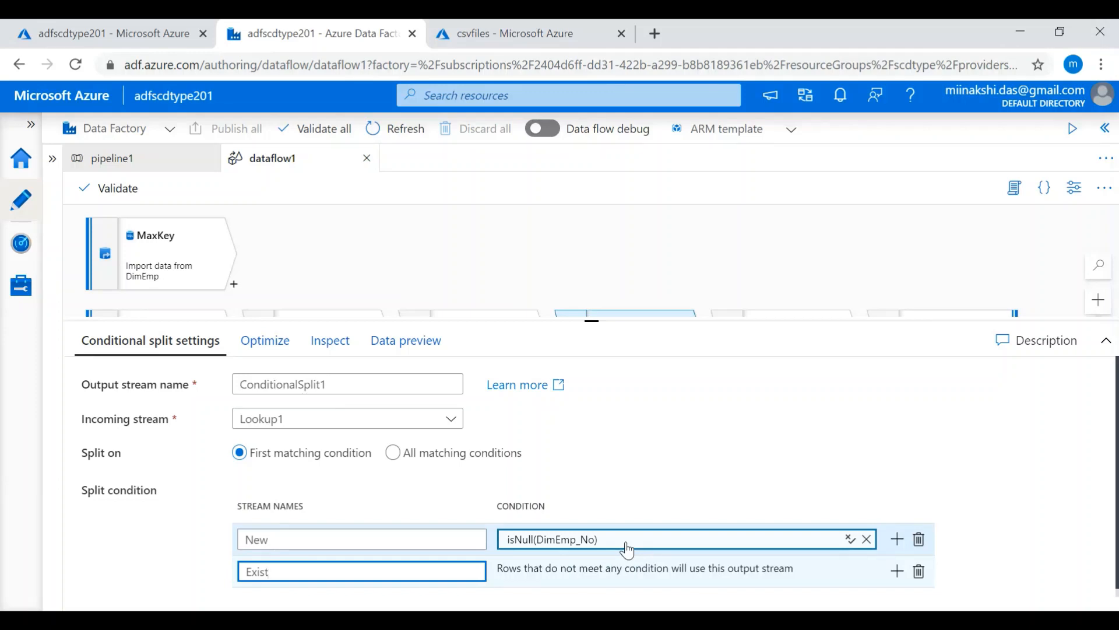
left_click(329, 539)
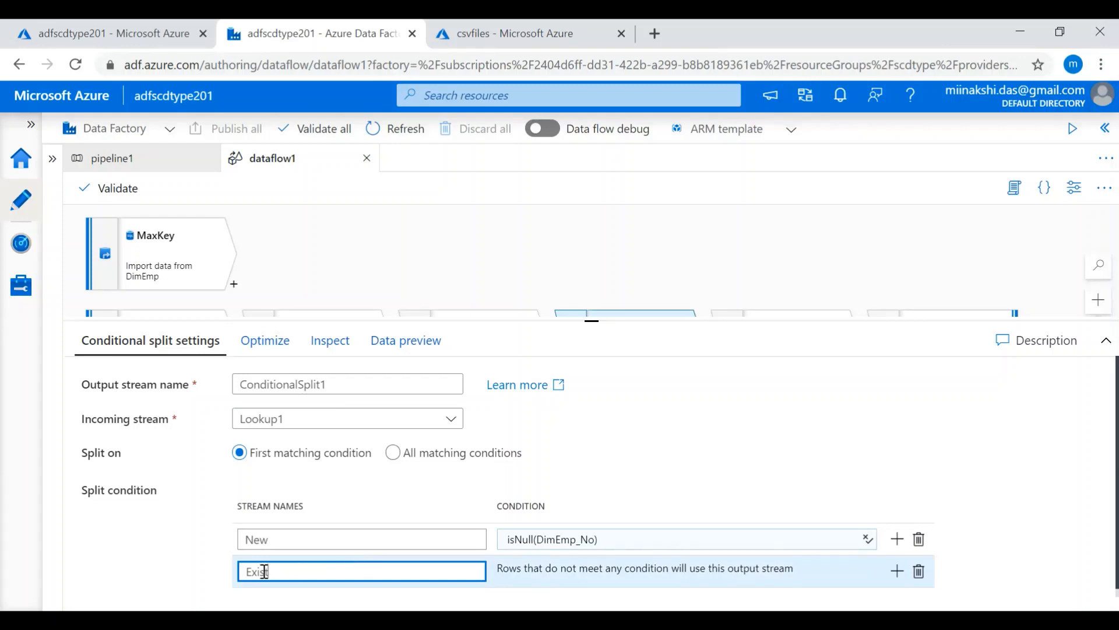
double_click(283, 571)
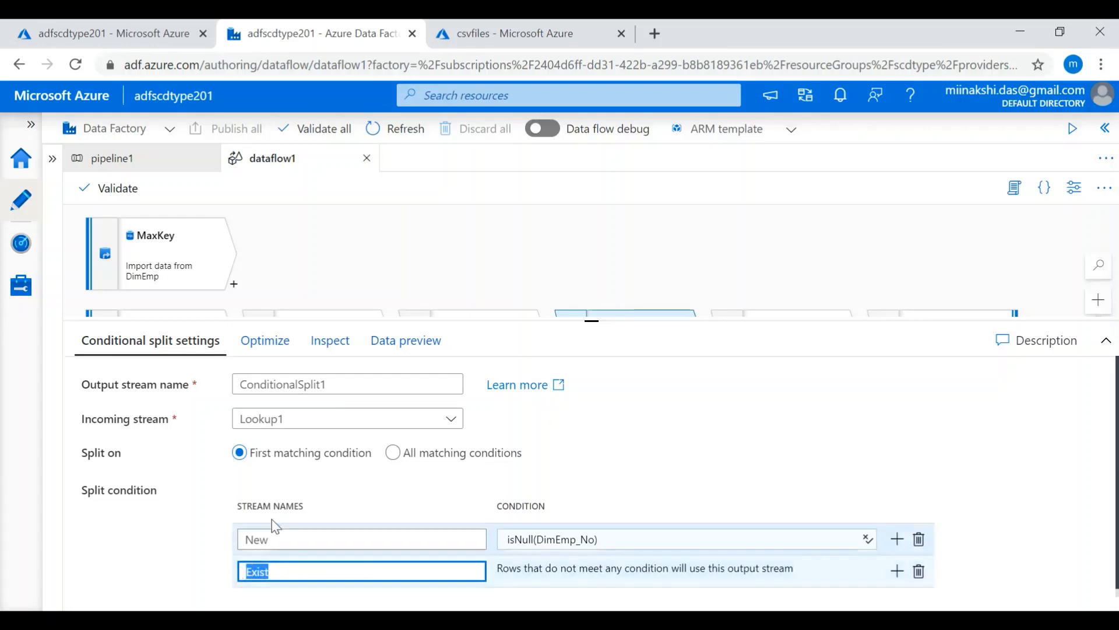
left_click(537, 236)
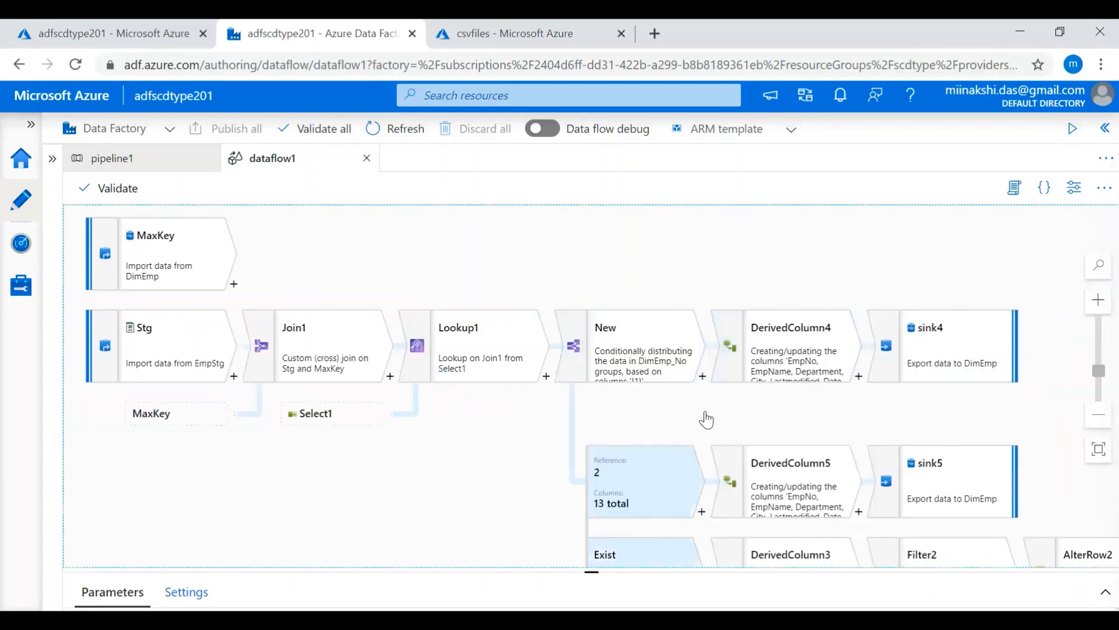
- Examine the derived column settings of DerivedColumn4 on the New stream
left_click(779, 356)
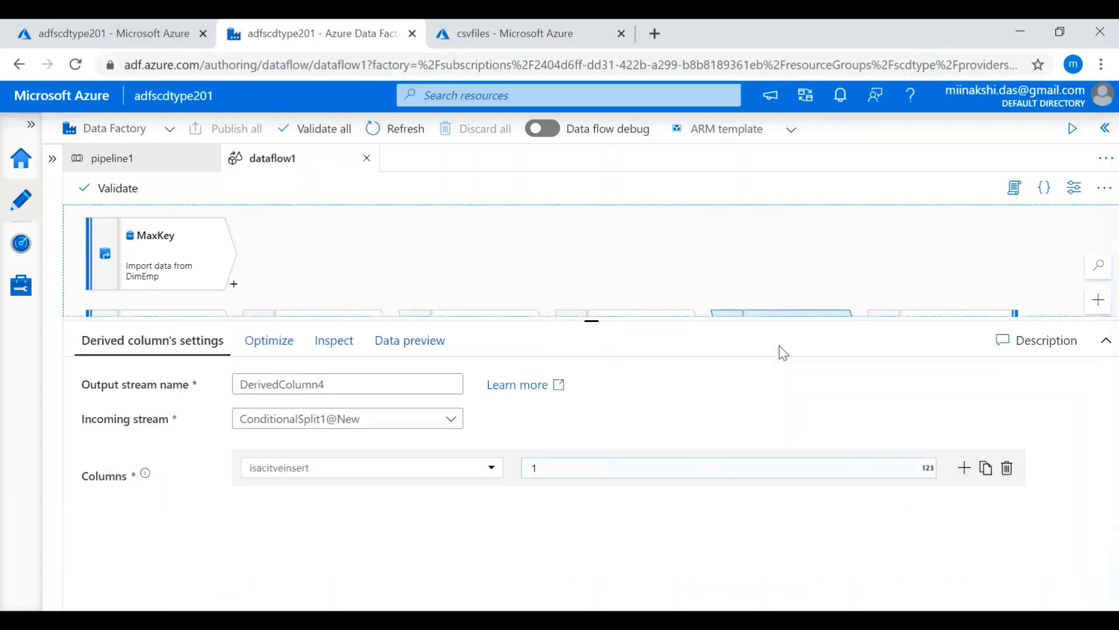
left_click(777, 251)
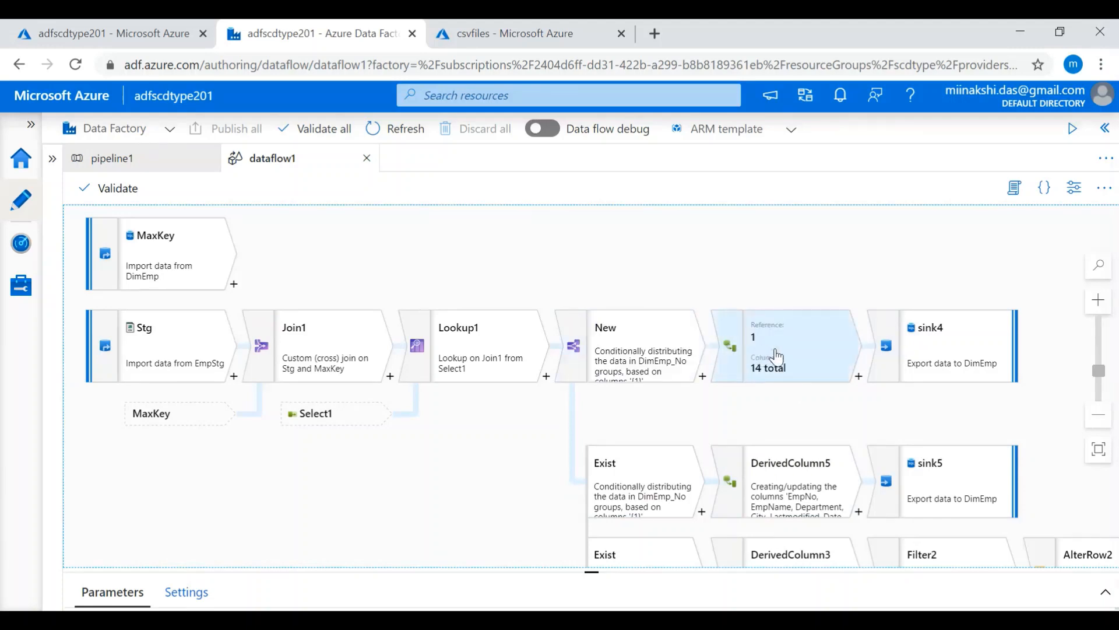
left_click(742, 356)
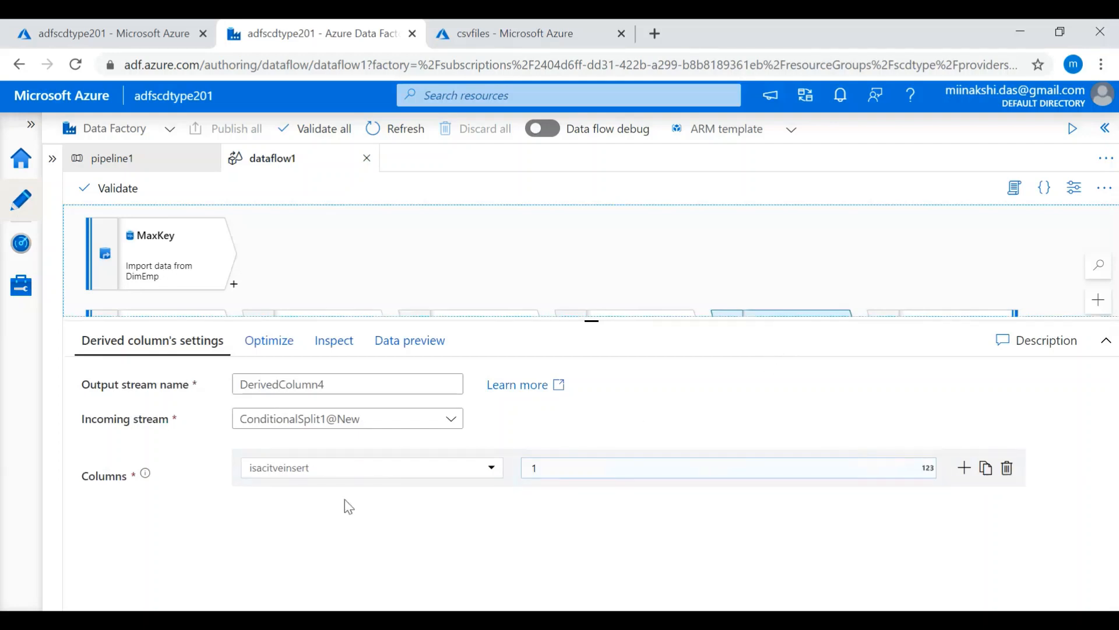
- Switch to employee.xlsx in Excel and highlight the Is_Active column, followed by its values in N12:N14
key("alt+Tab")
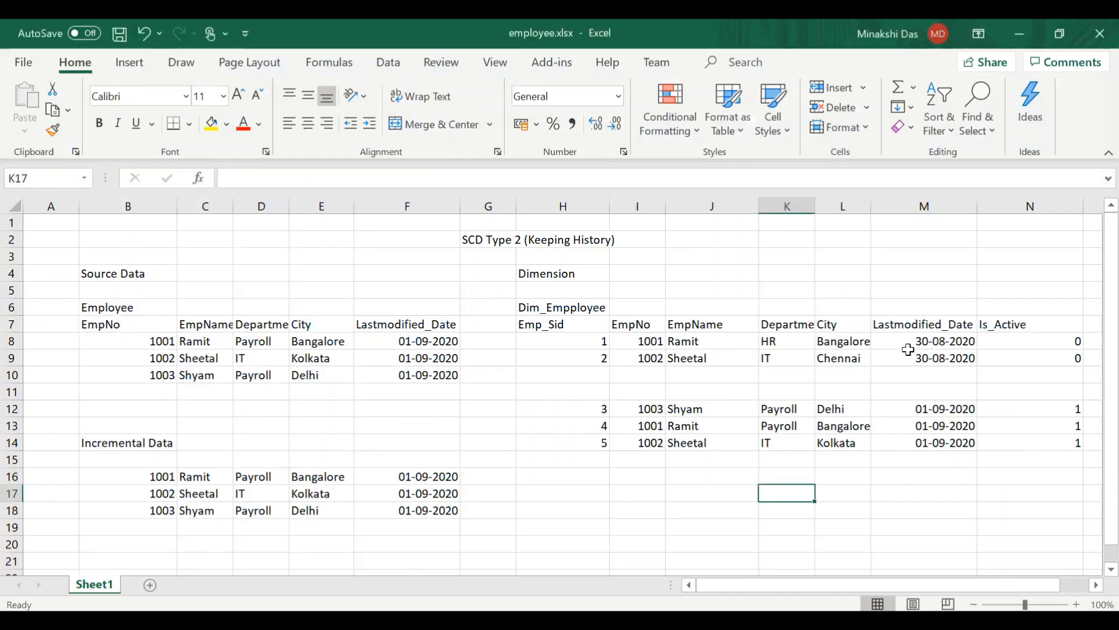
left_click(1048, 205)
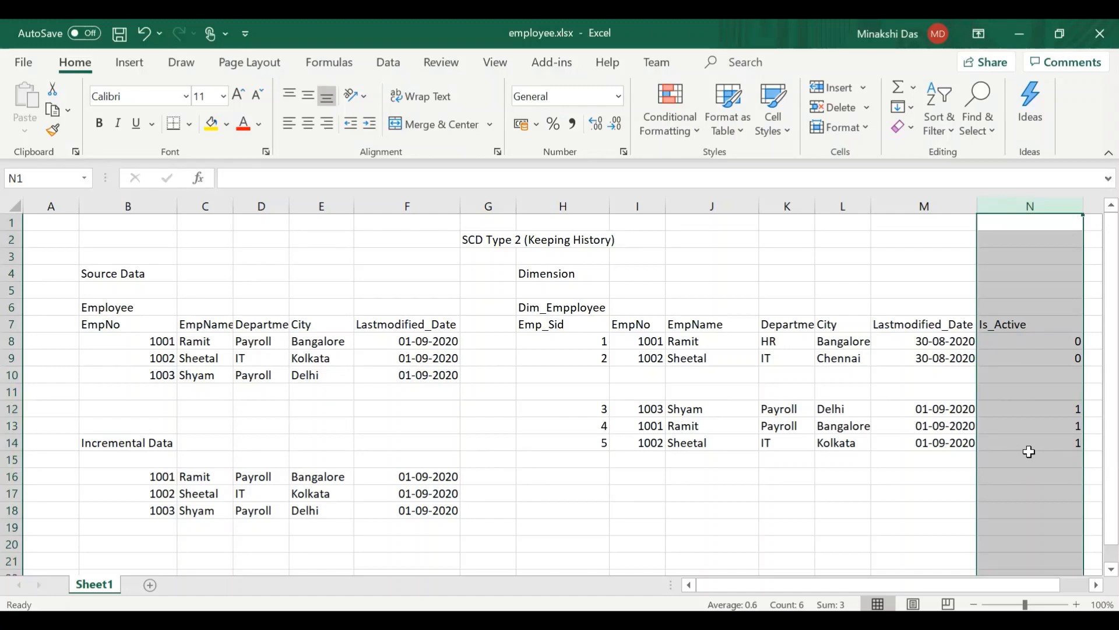
left_click(1003, 409)
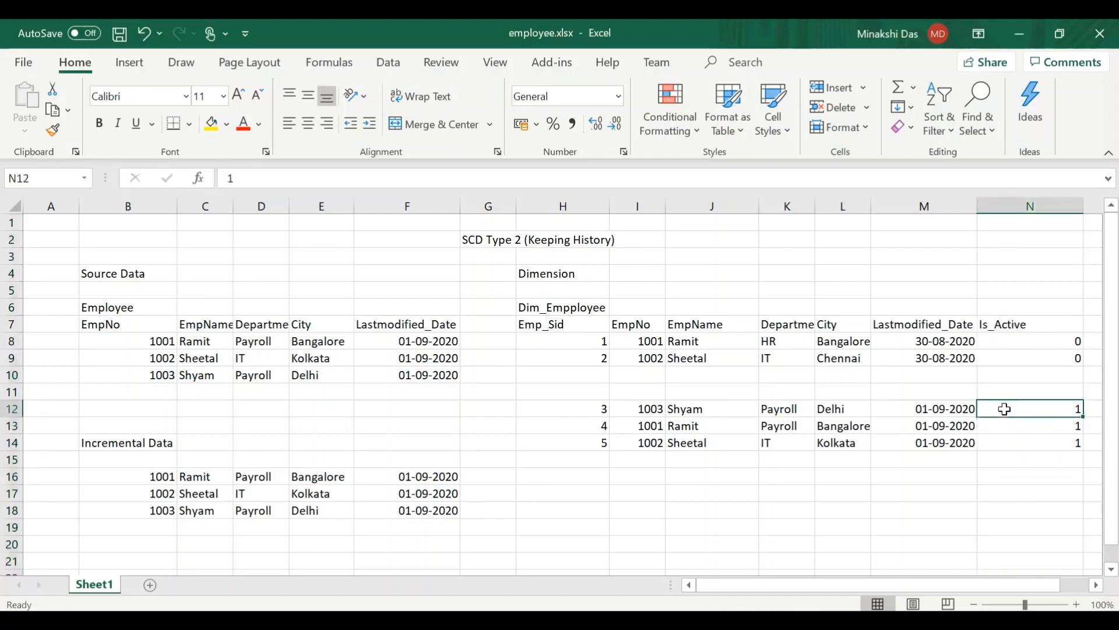
key("ctrl+shift+Down")
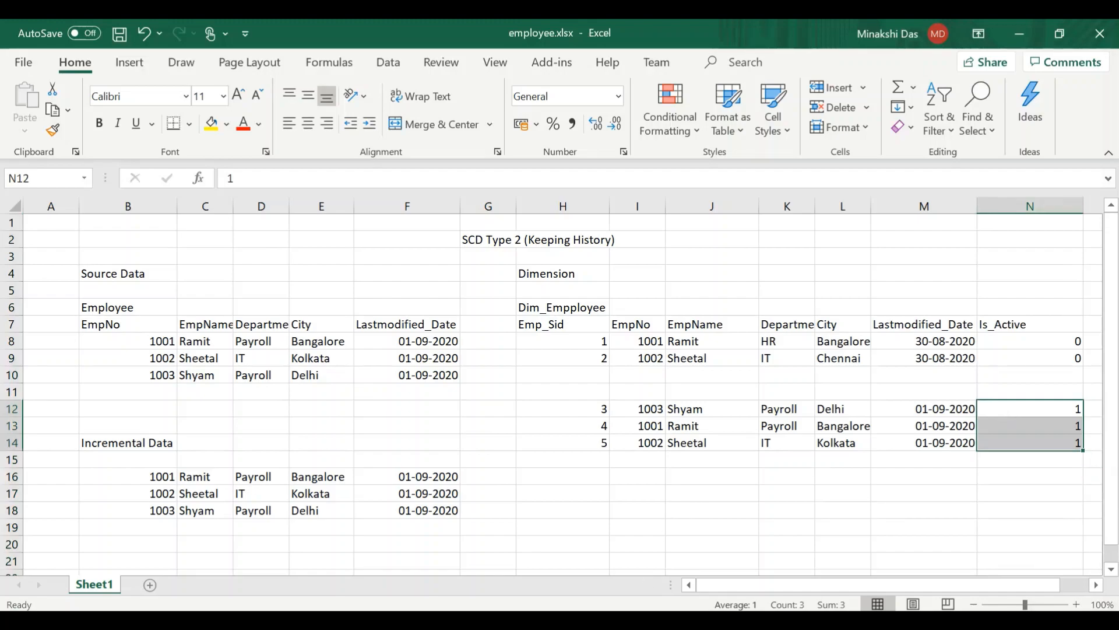
- Switch back to Azure Data Factory and review the isacitveinsert column defined in DerivedColumn4
key("alt+Tab")
left_click(544, 467)
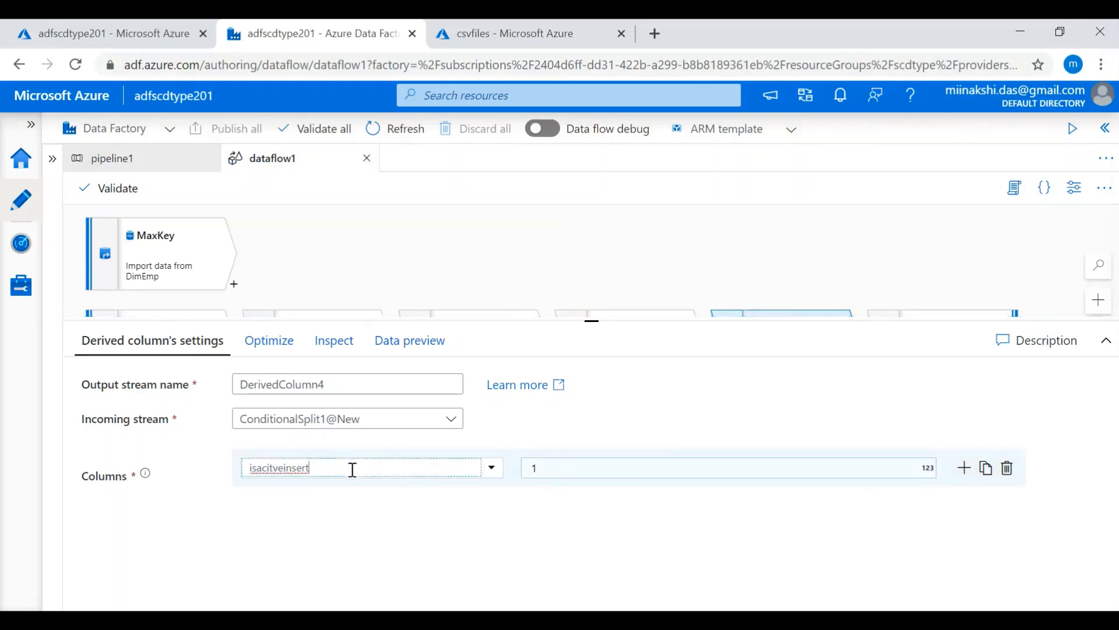
left_click(666, 270)
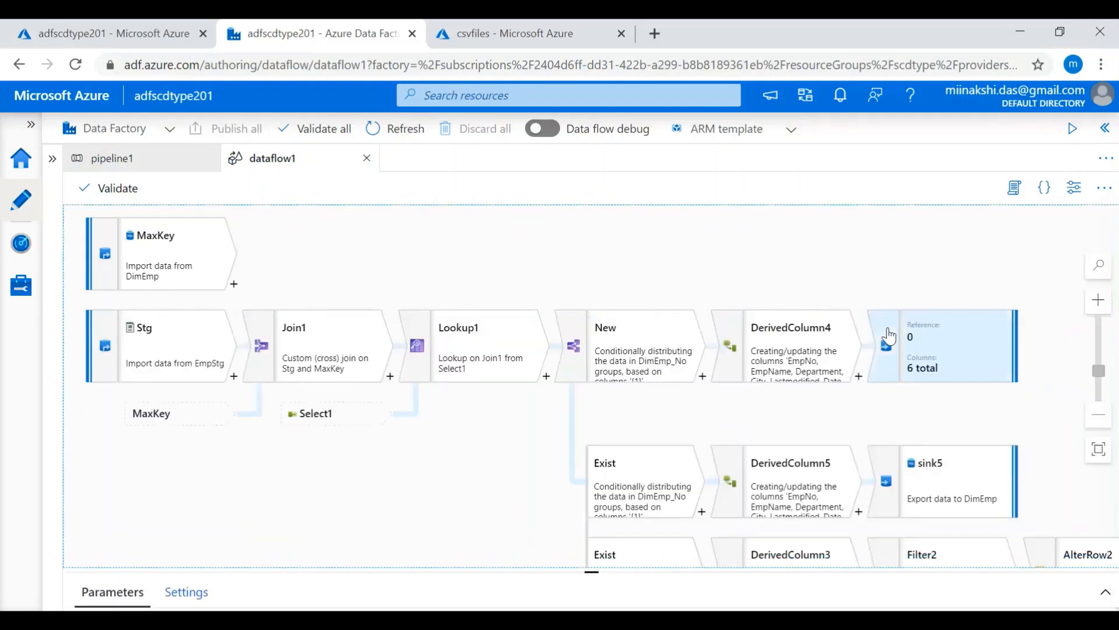
- Review sink4's dataset, its allowed update method, and the mapping of input columns to output columns
left_click(962, 358)
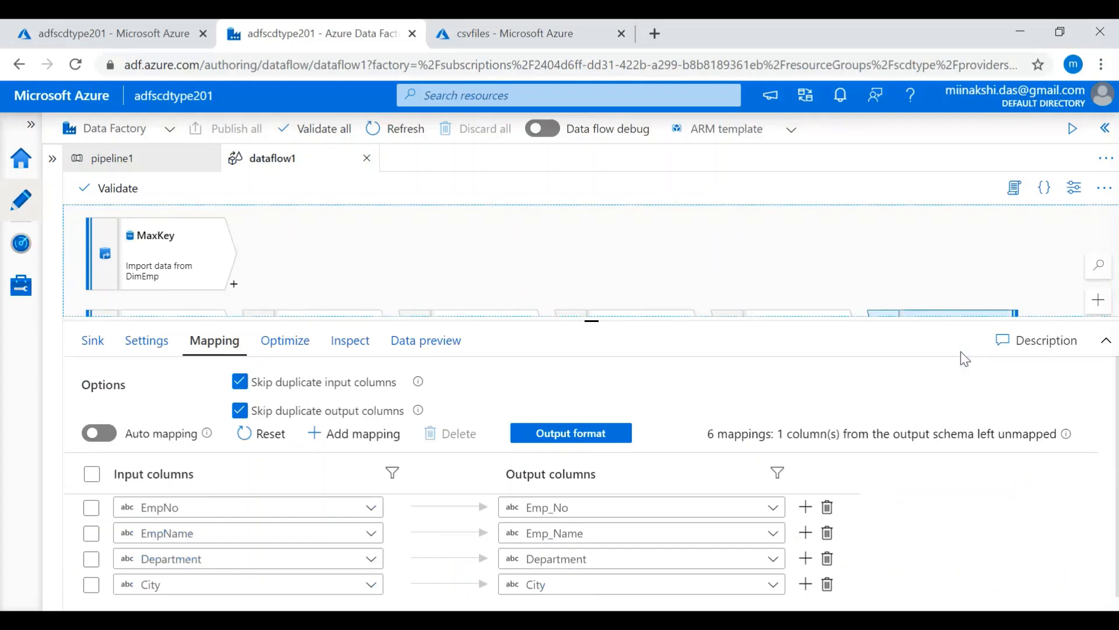
left_click(92, 340)
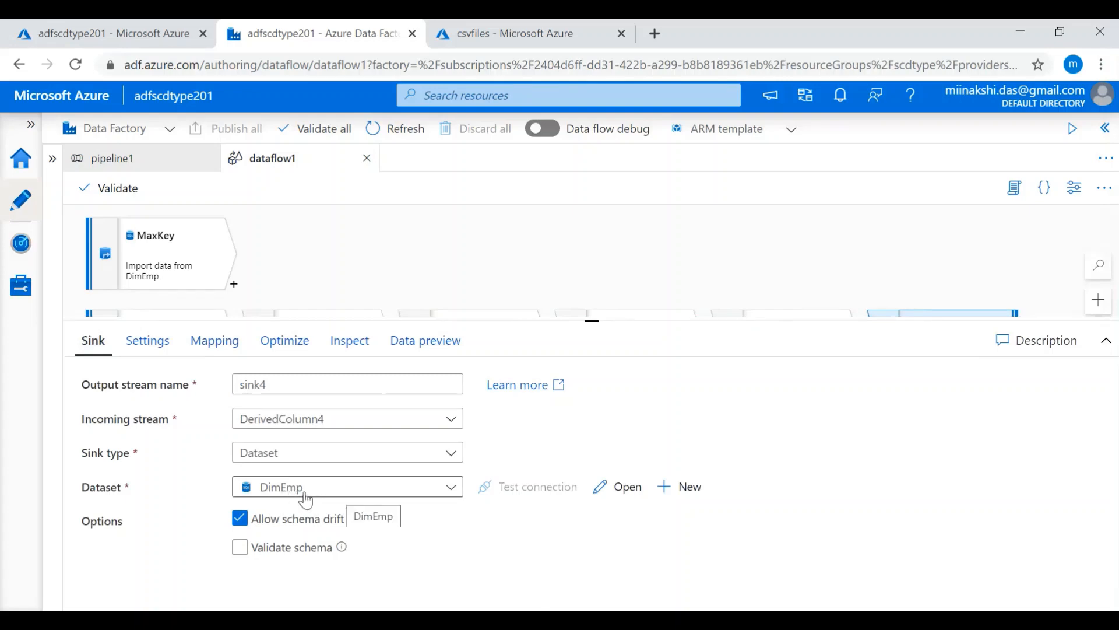
left_click(173, 350)
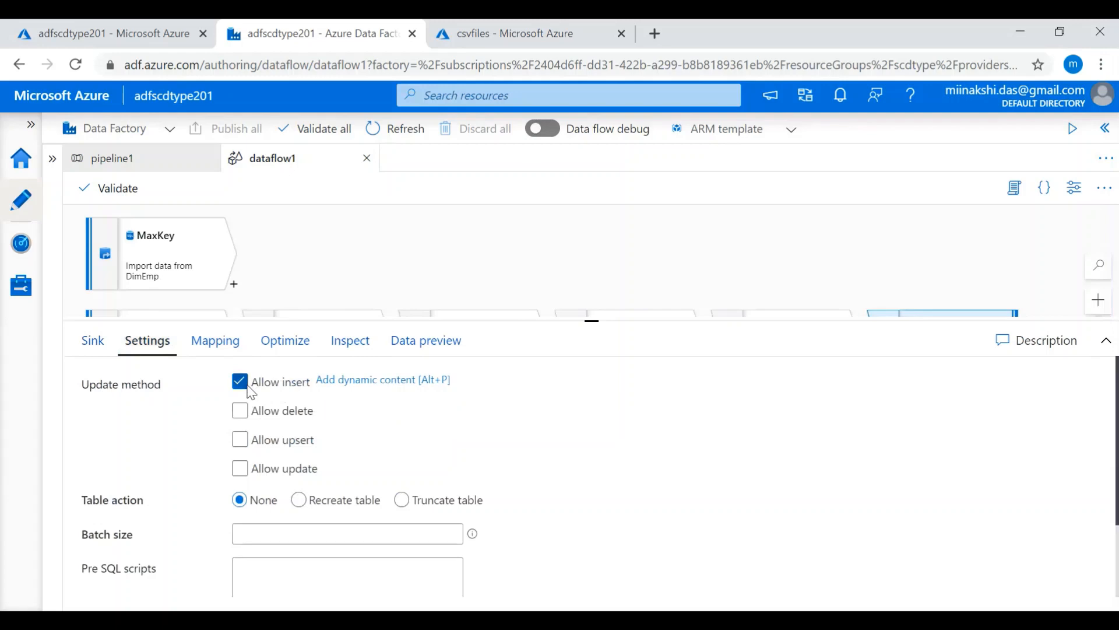
left_click(212, 347)
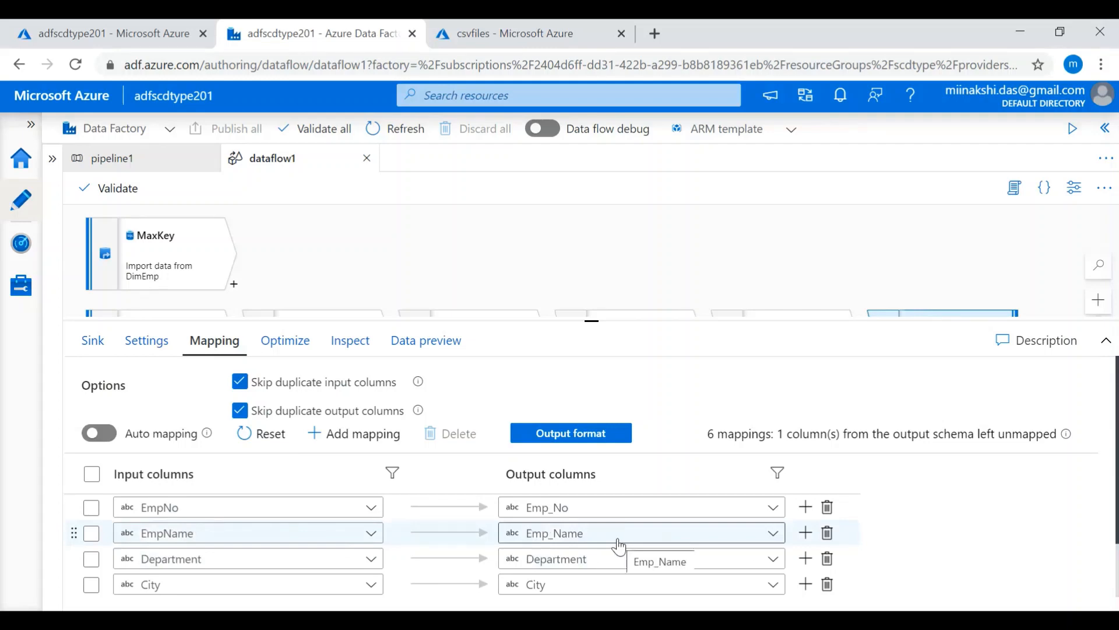
left_click(620, 278)
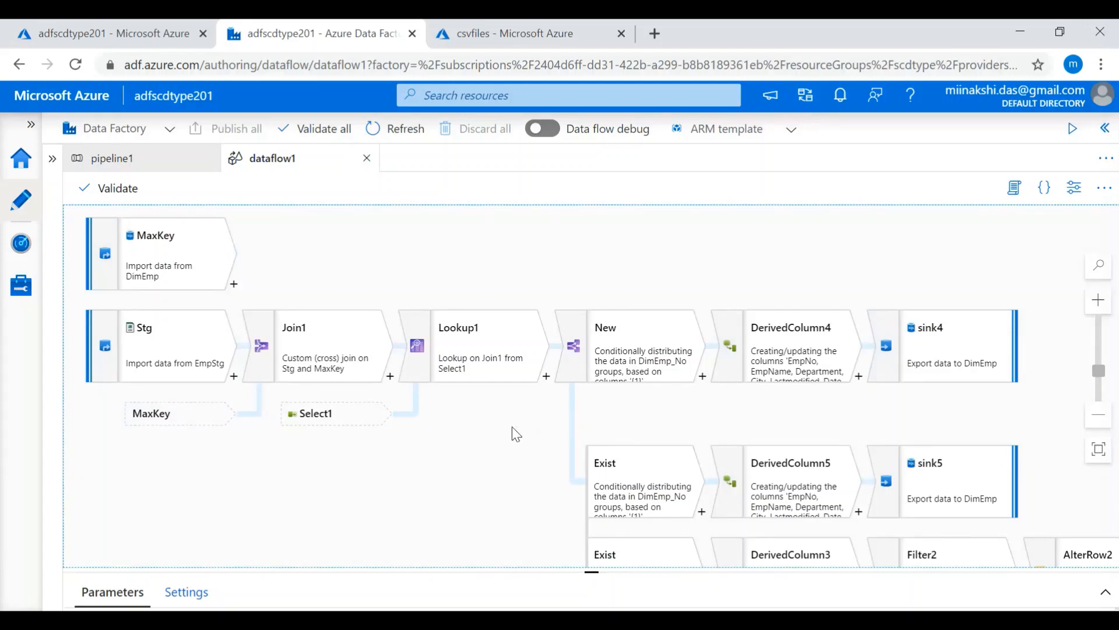
- Review the Exist stream's condition in the conditional split settings
left_click(651, 489)
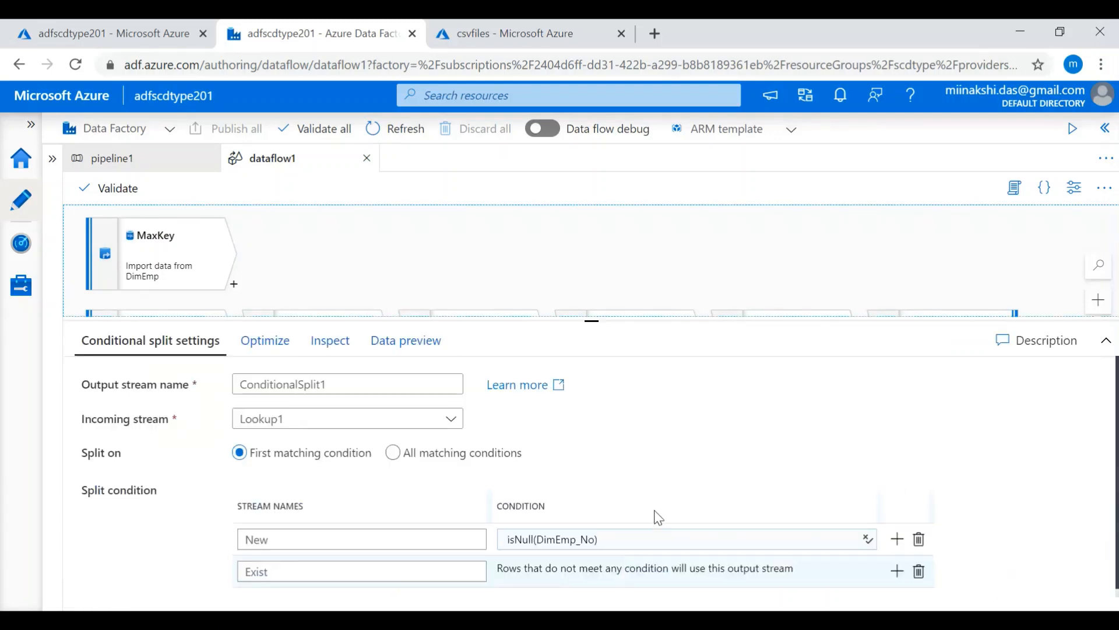
left_click(372, 220)
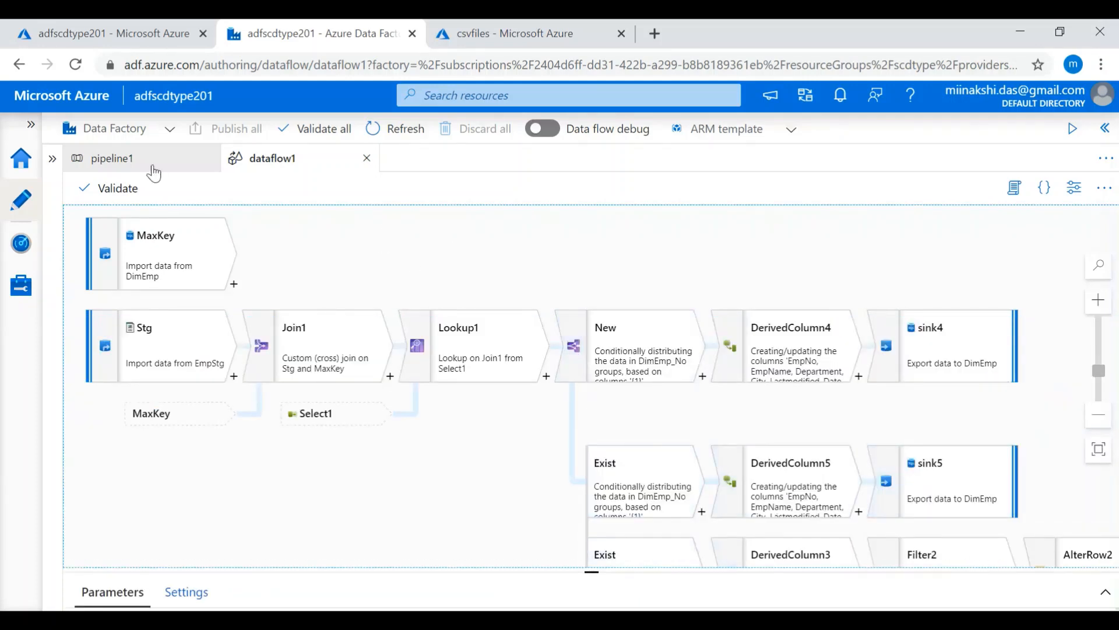
- Trigger an on-demand run of pipeline1 using its last published configuration
left_click(119, 156)
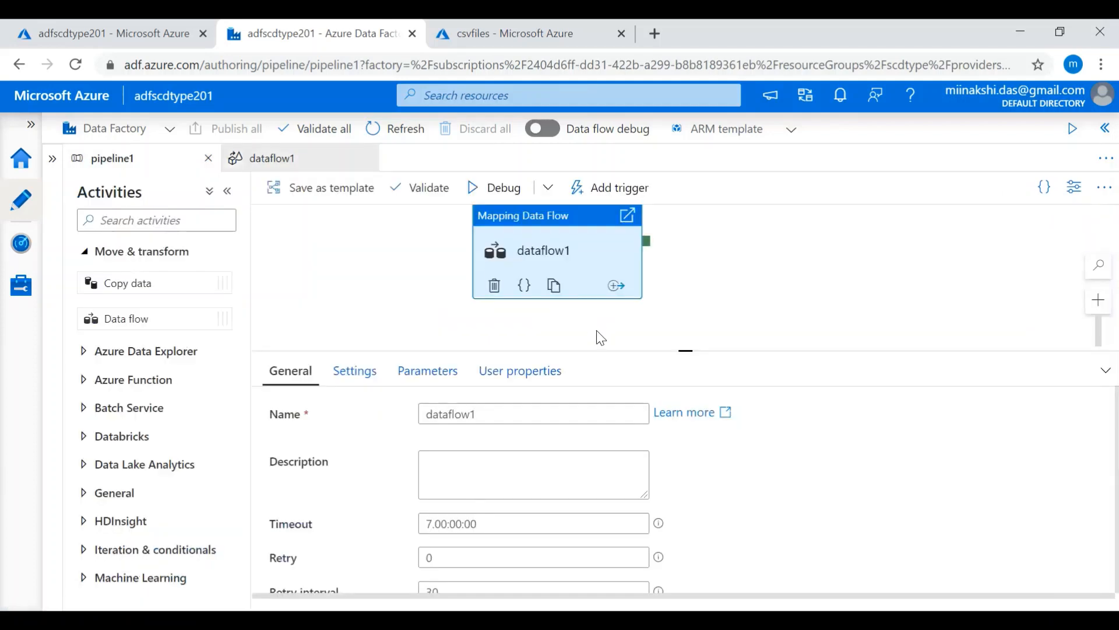
left_click(611, 192)
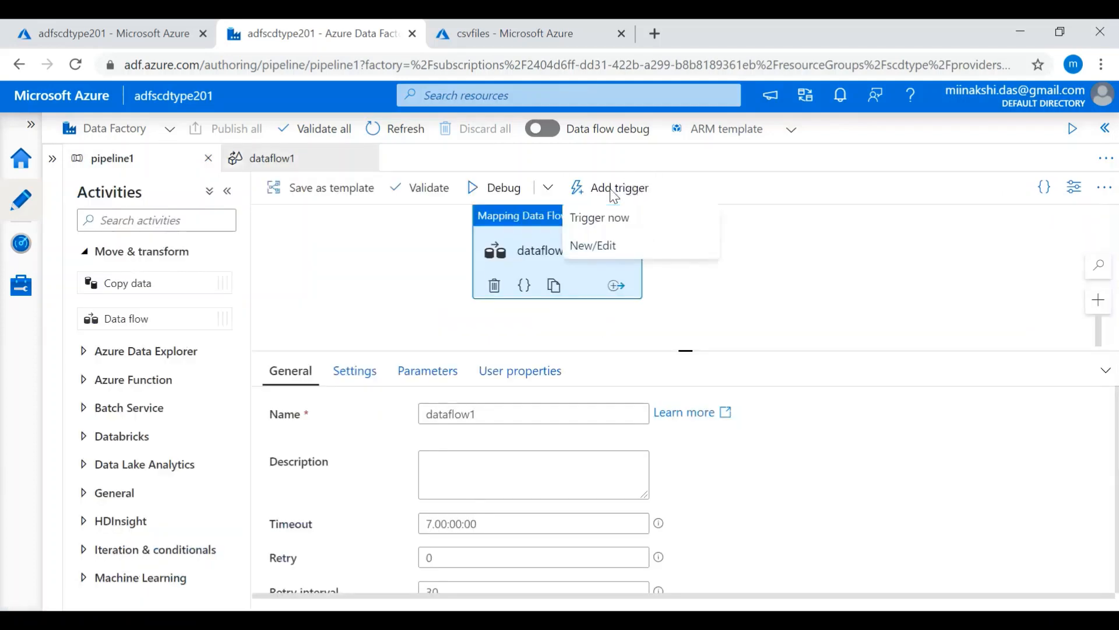
left_click(616, 232)
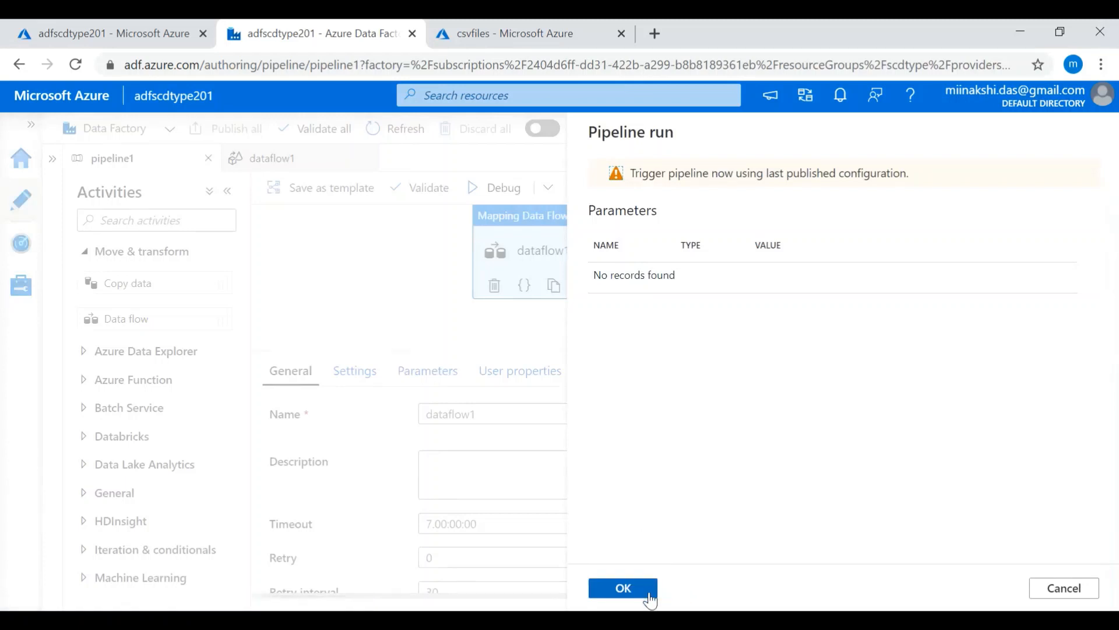
left_click(623, 589)
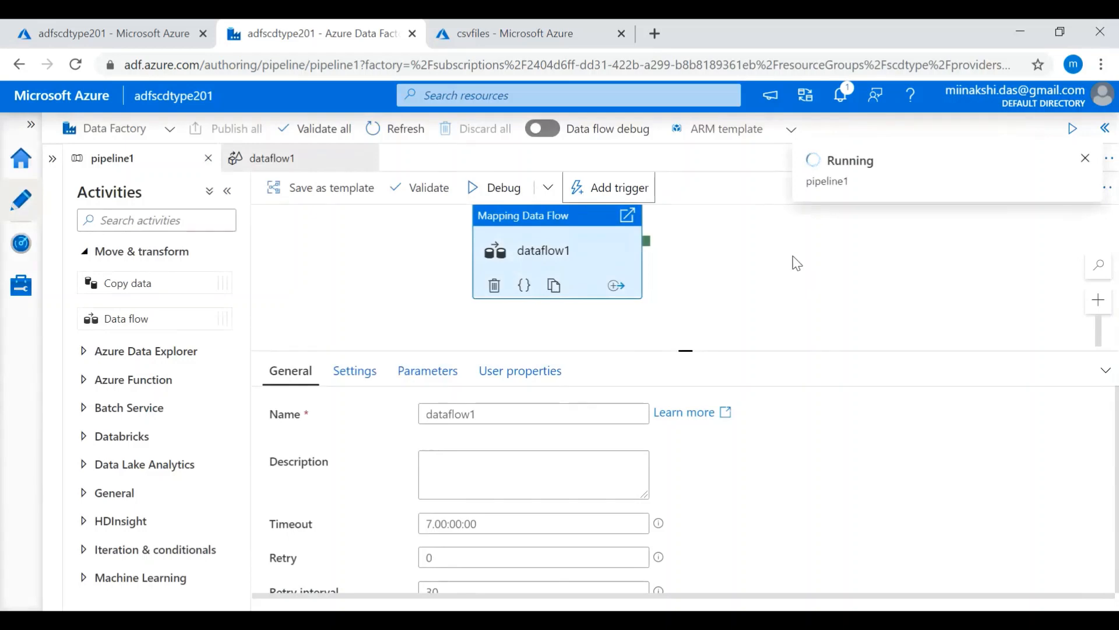
- Monitor the triggered pipeline1 run in the debug pipeline runs list, refreshing its status until the run ends
left_click(17, 256)
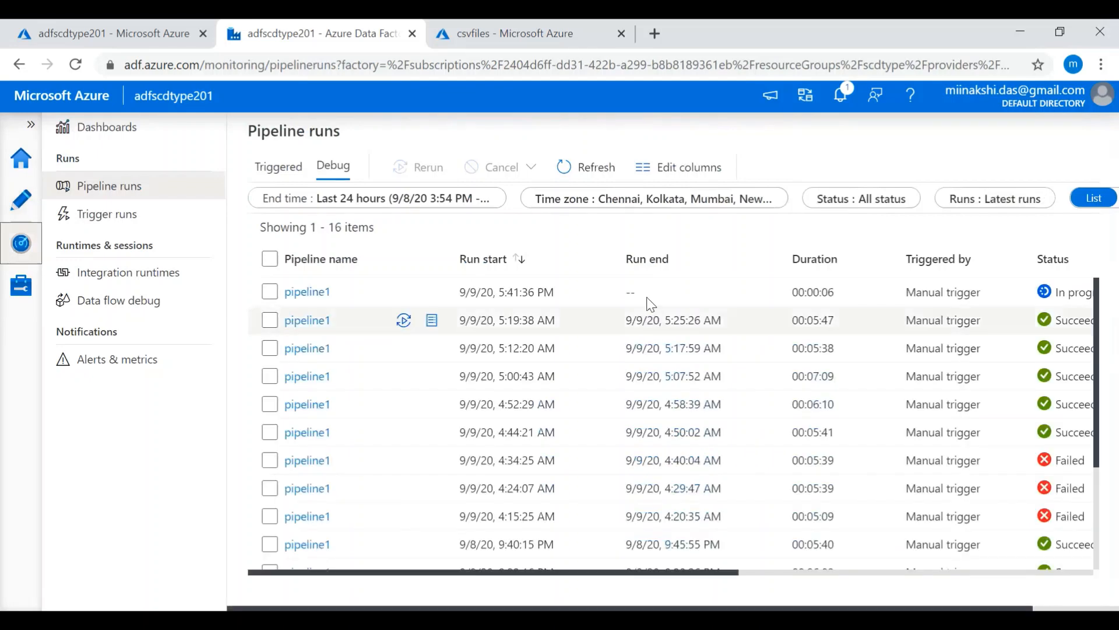
left_click(586, 171)
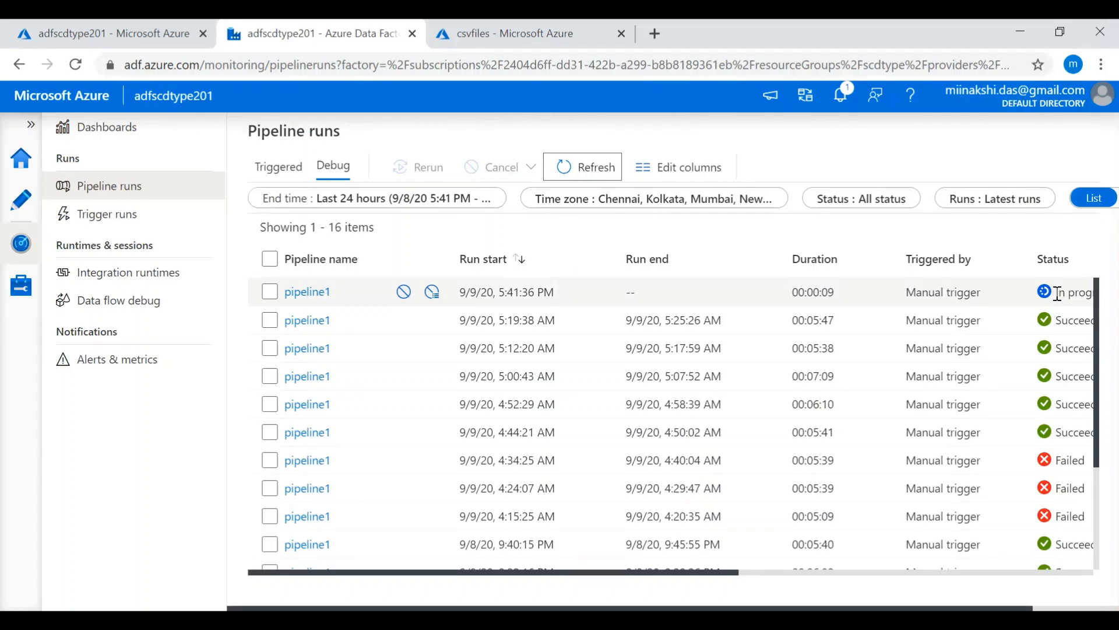
left_click(576, 175)
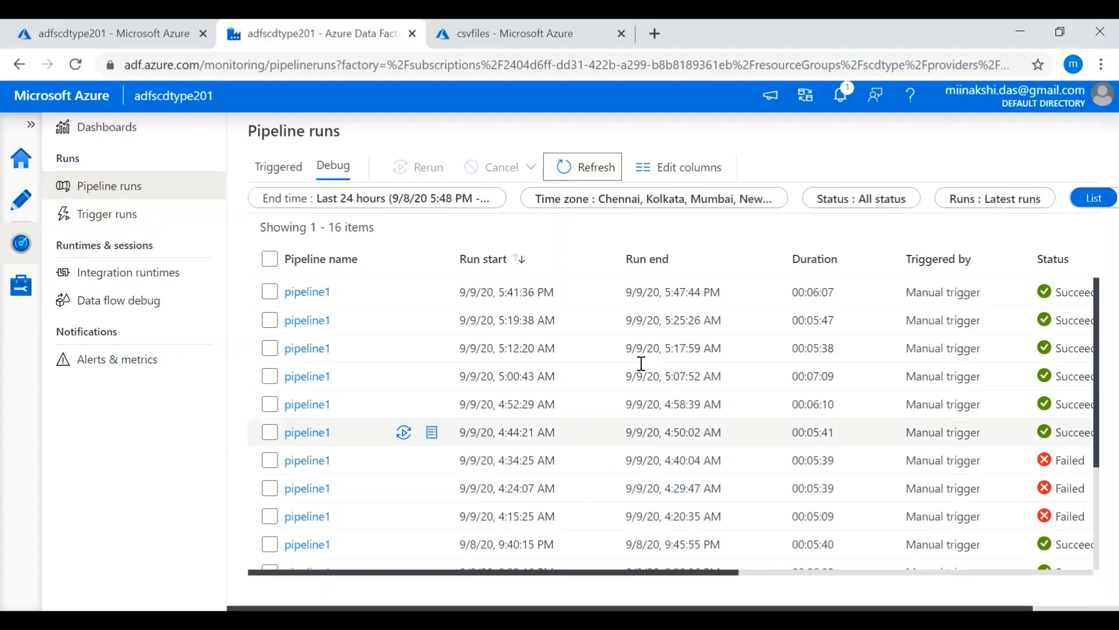
- Switch to SQL Server Management Studio and run the select query on Dim_Employee to check the loaded rows
mouse_move(570, 620)
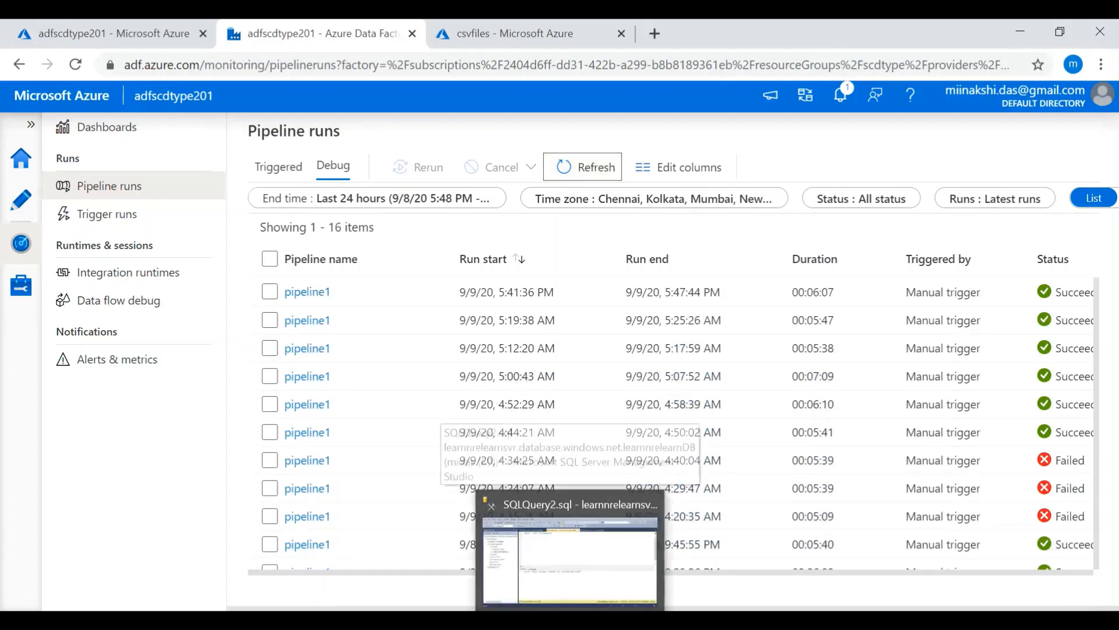
left_click(569, 560)
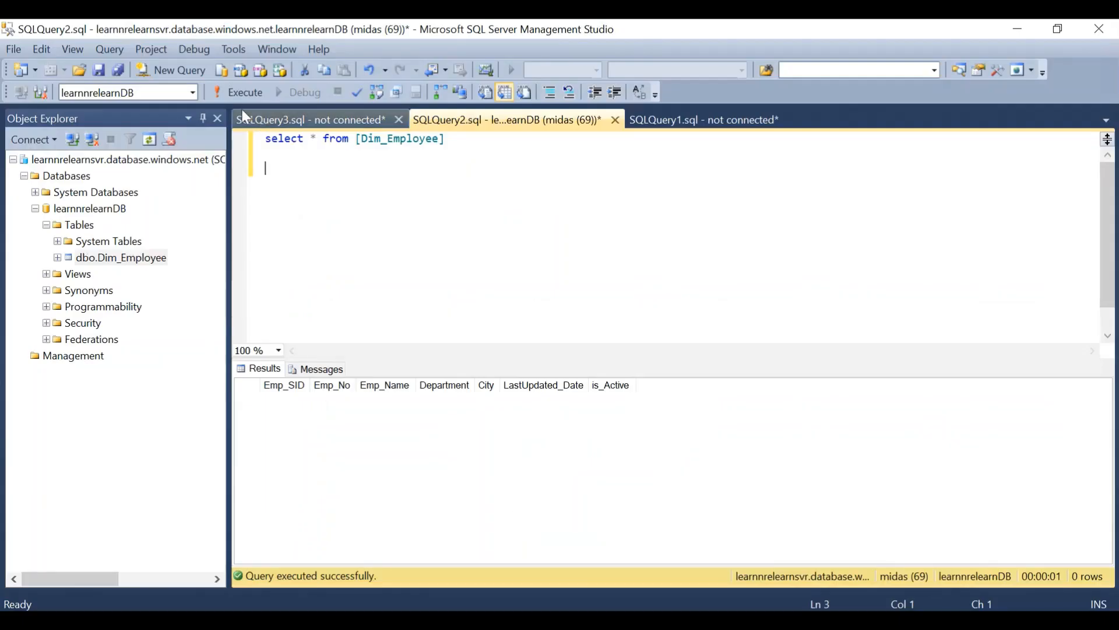
key("F5")
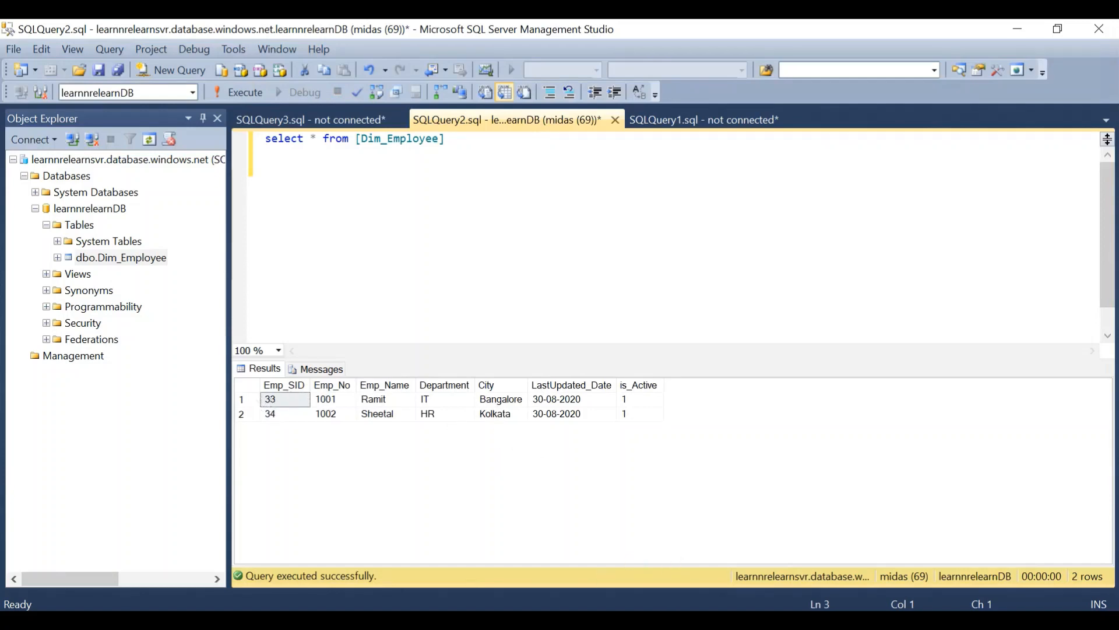
- Return to dataflow1 in Azure Data Factory and examine the two Exist branches of the data flow
left_click(585, 619)
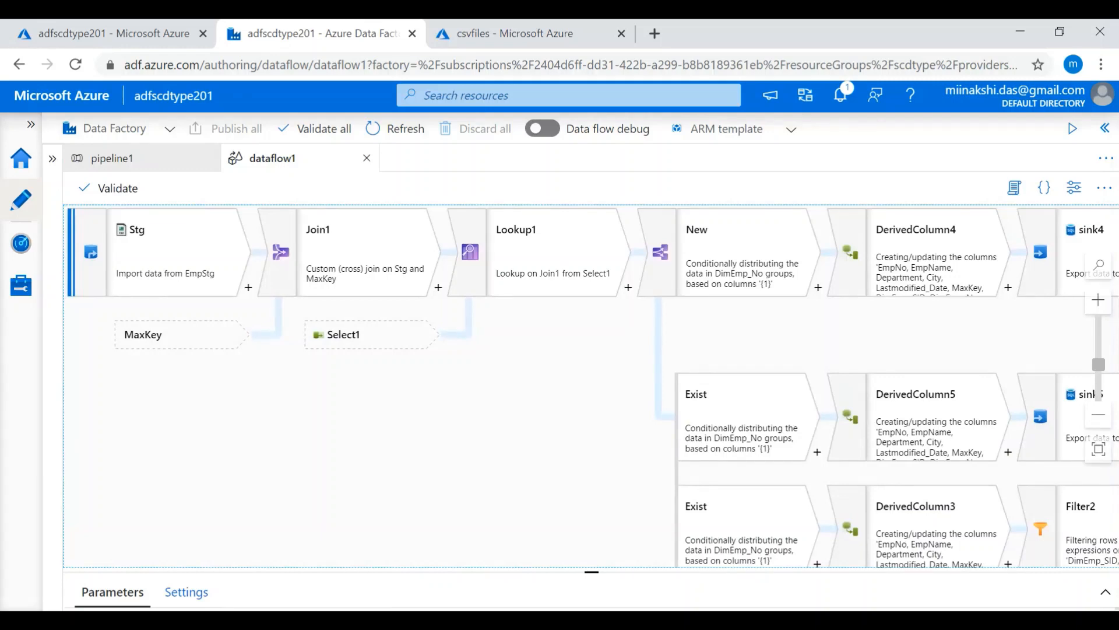
left_click_drag(571, 444, 224, 315)
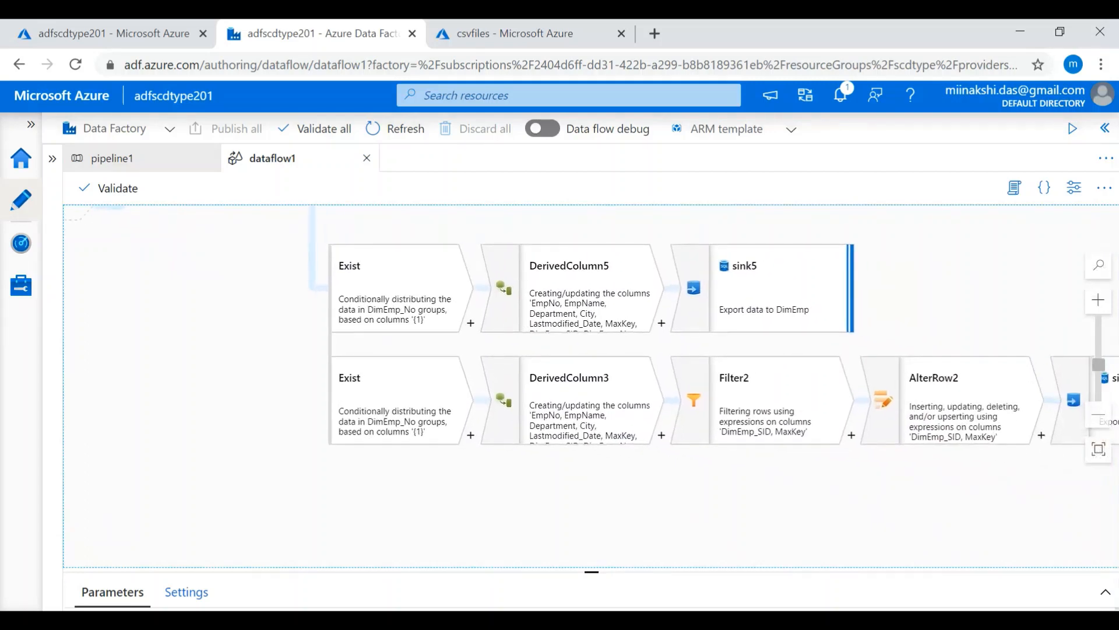